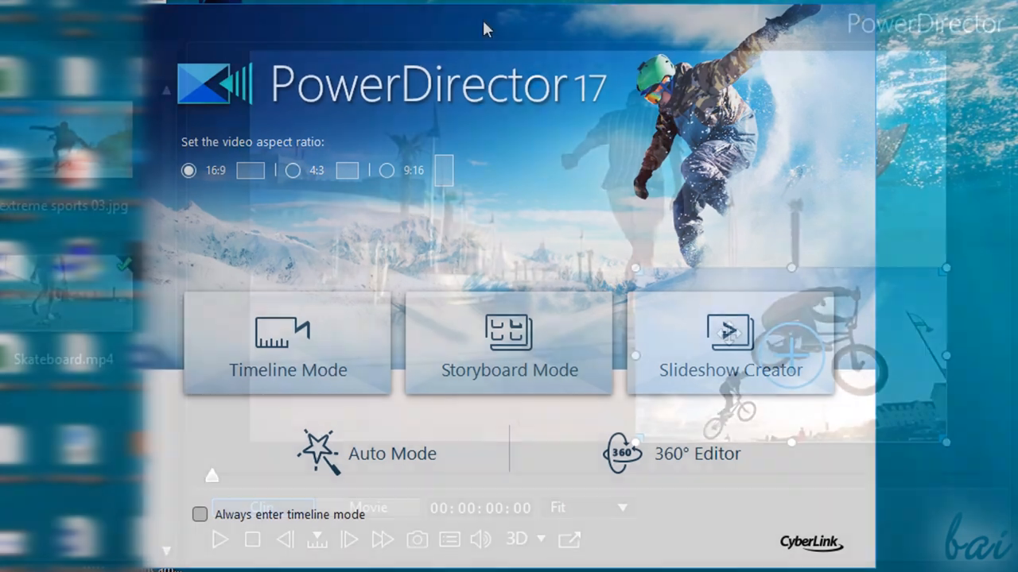
Step: Play the movie and rotate the view of the 360° beach clip in the preview
{"action": "left_click_drag", "start_coordinate": [722, 329], "coordinate": [392, 295]}
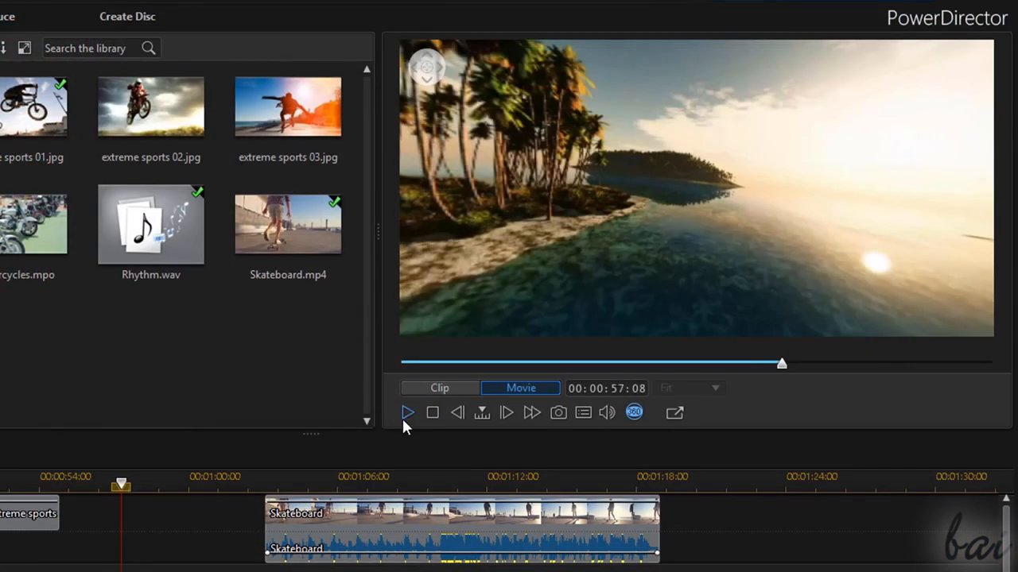
{"action": "left_click", "coordinate": [406, 414]}
{"action": "left_click_drag", "start_coordinate": [509, 210], "coordinate": [867, 227]}
{"action": "left_click_drag", "start_coordinate": [592, 237], "coordinate": [695, 229]}
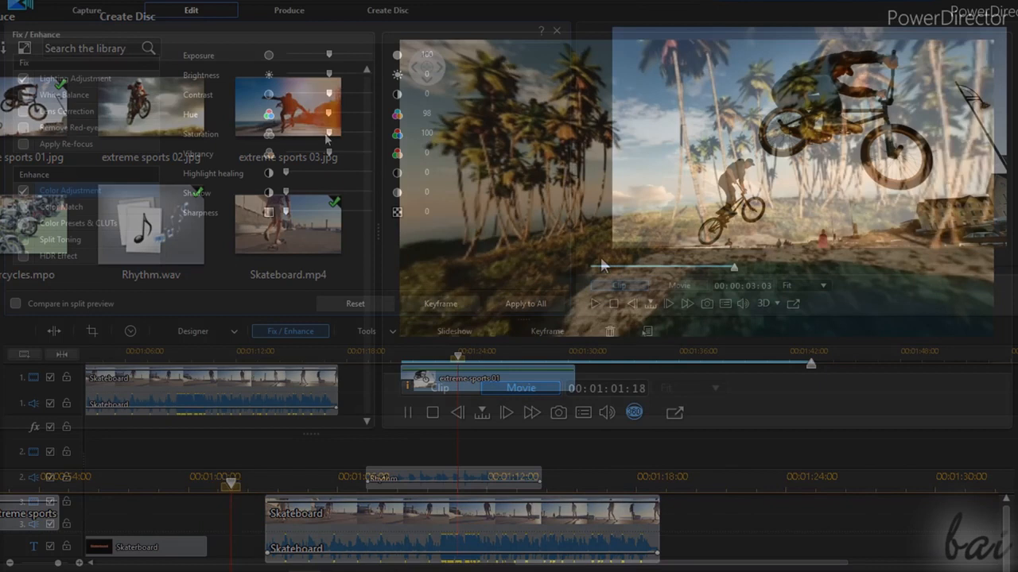
Step: Increase the saturation of the extreme sports 01 clip with Color Adjustment
{"action": "left_click_drag", "start_coordinate": [329, 134], "coordinate": [358, 143]}
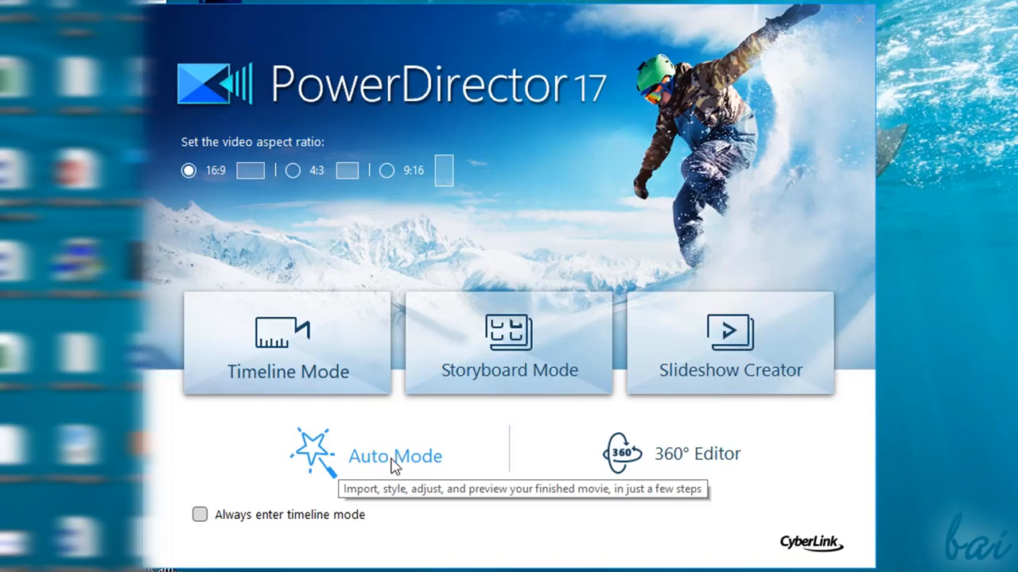
Step: Import the MyPictures image folder as the source photos of the slideshow
{"action": "left_click", "coordinate": [182, 132]}
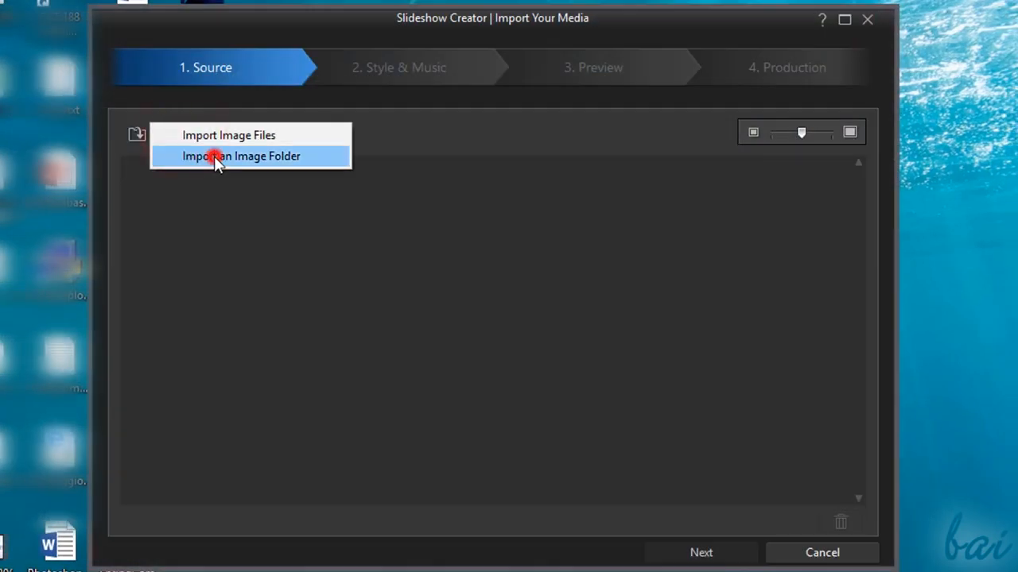
{"action": "left_click", "coordinate": [214, 156]}
{"action": "left_click", "coordinate": [648, 140]}
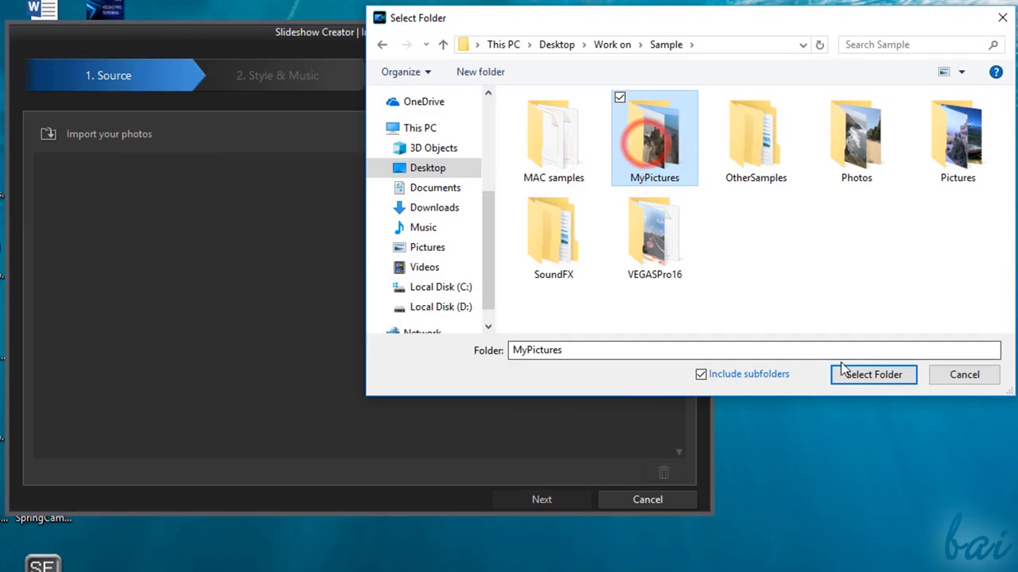
{"action": "left_click", "coordinate": [847, 367]}
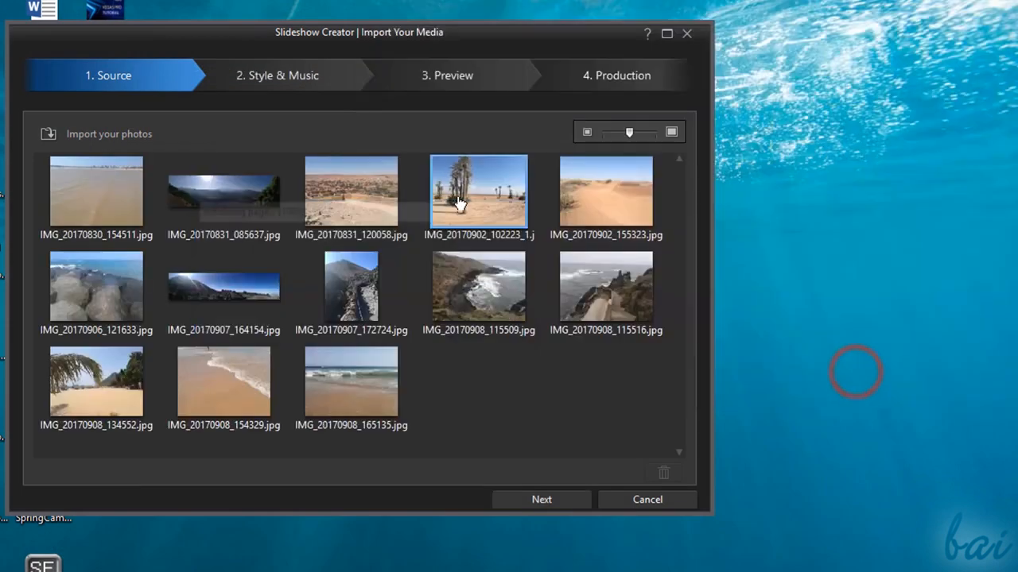
Step: Apply the Collage style to the slideshow, play its preview and continue to the production stage
{"action": "left_click", "coordinate": [552, 495]}
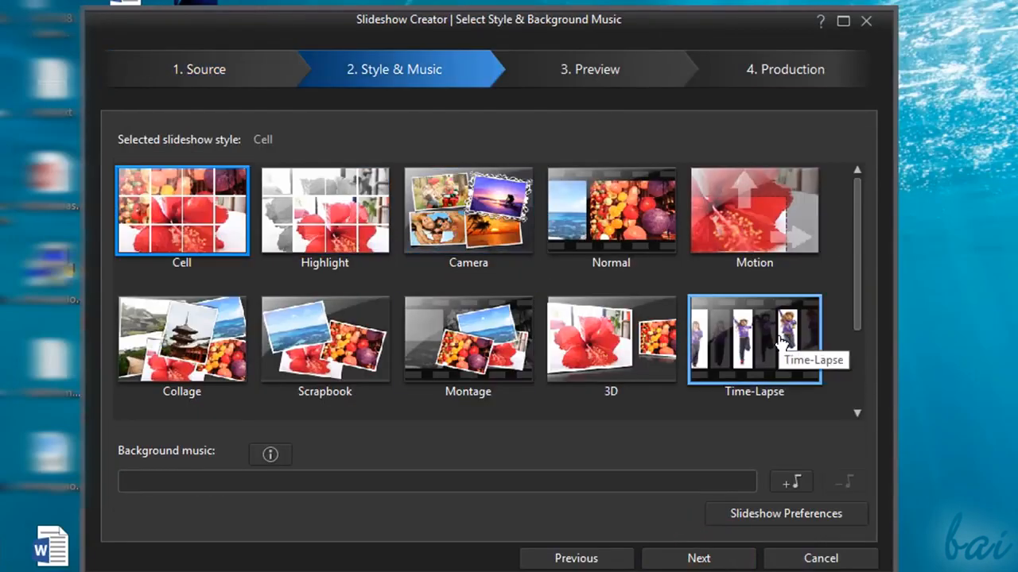
{"action": "left_click", "coordinate": [208, 344]}
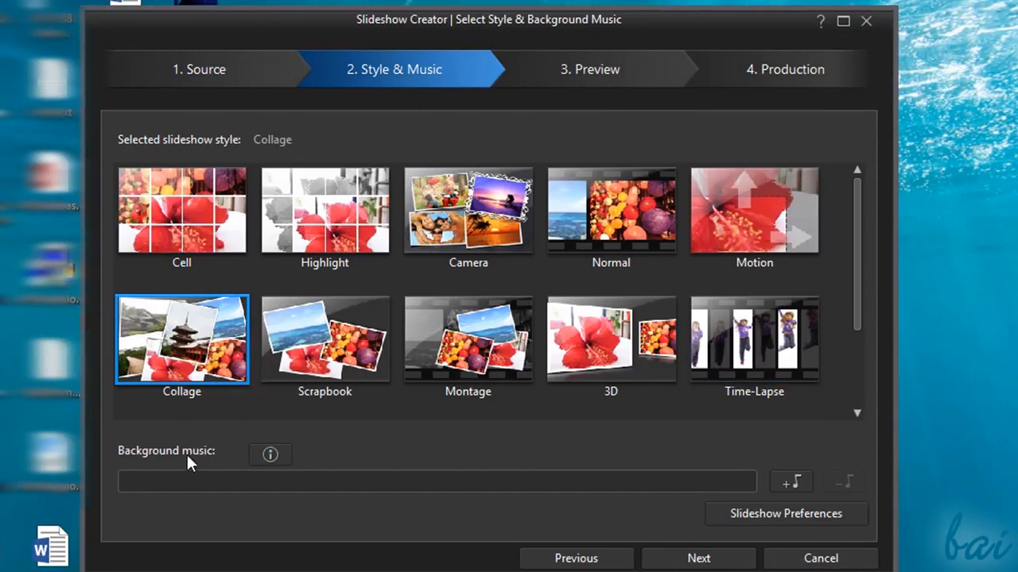
{"action": "left_click", "coordinate": [670, 554]}
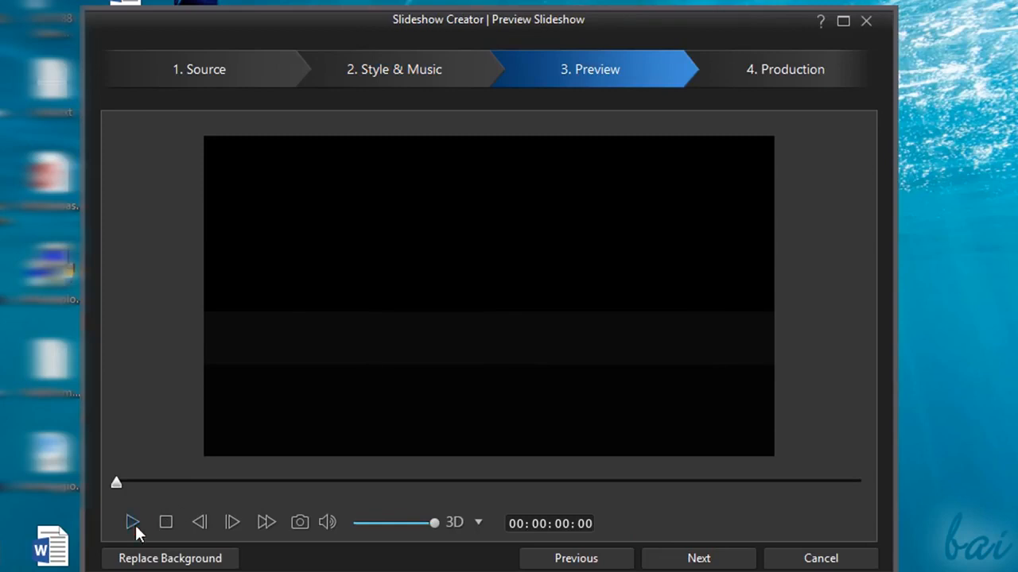
{"action": "left_click", "coordinate": [133, 523]}
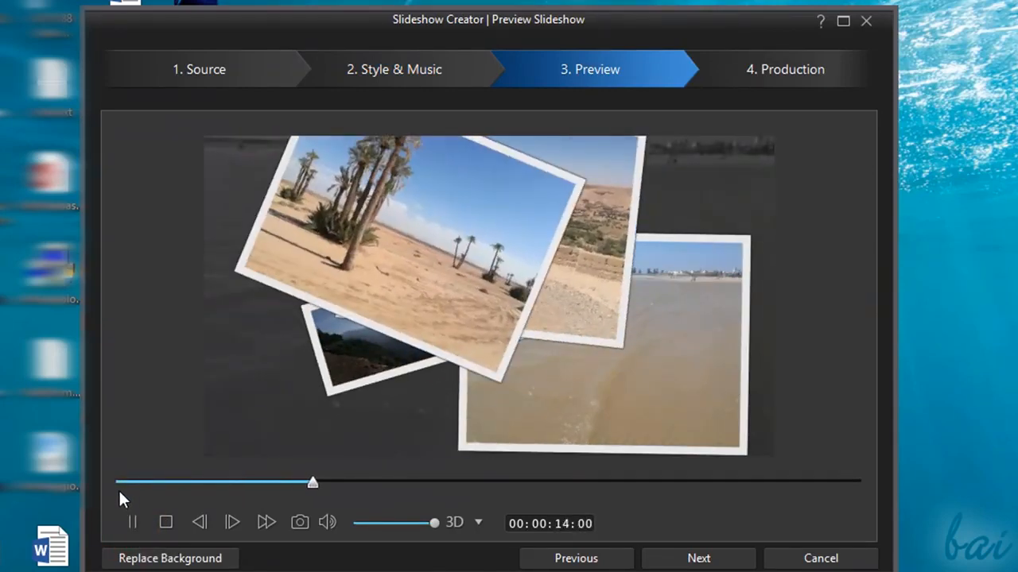
{"action": "left_click", "coordinate": [703, 559]}
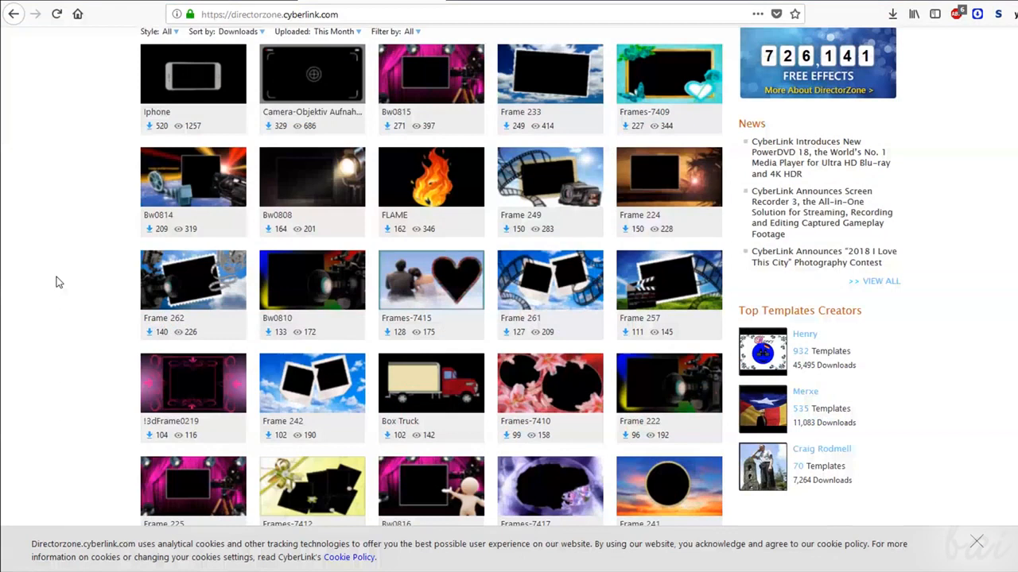
Step: Browse the free frame templates on the DirectorZone website
{"action": "scroll", "coordinate": [55, 279], "scroll_direction": "down", "scroll_amount": 1}
{"action": "scroll", "coordinate": [55, 281], "scroll_direction": "down", "scroll_amount": 3}
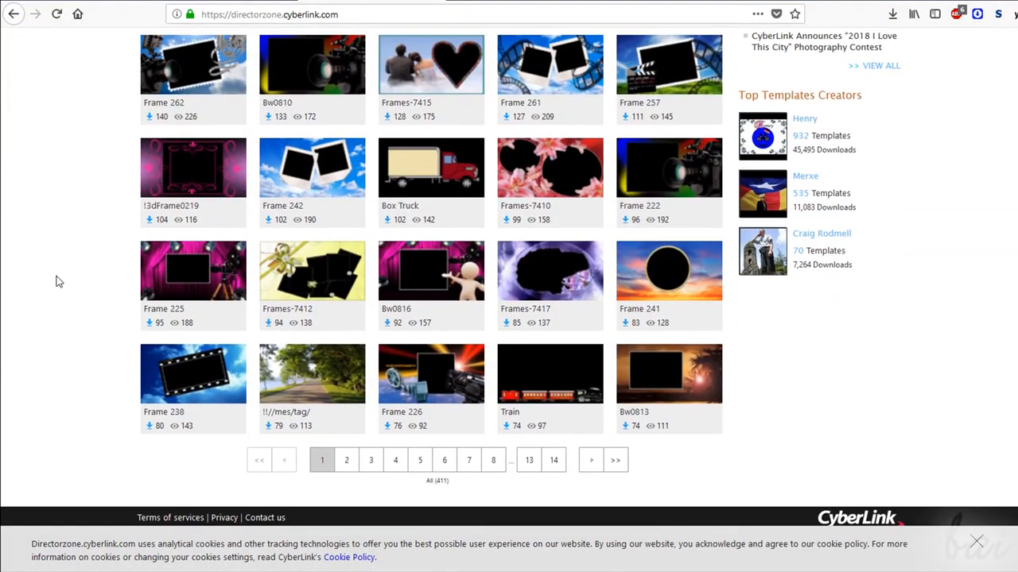
{"action": "scroll", "coordinate": [55, 279], "scroll_direction": "up", "scroll_amount": 2}
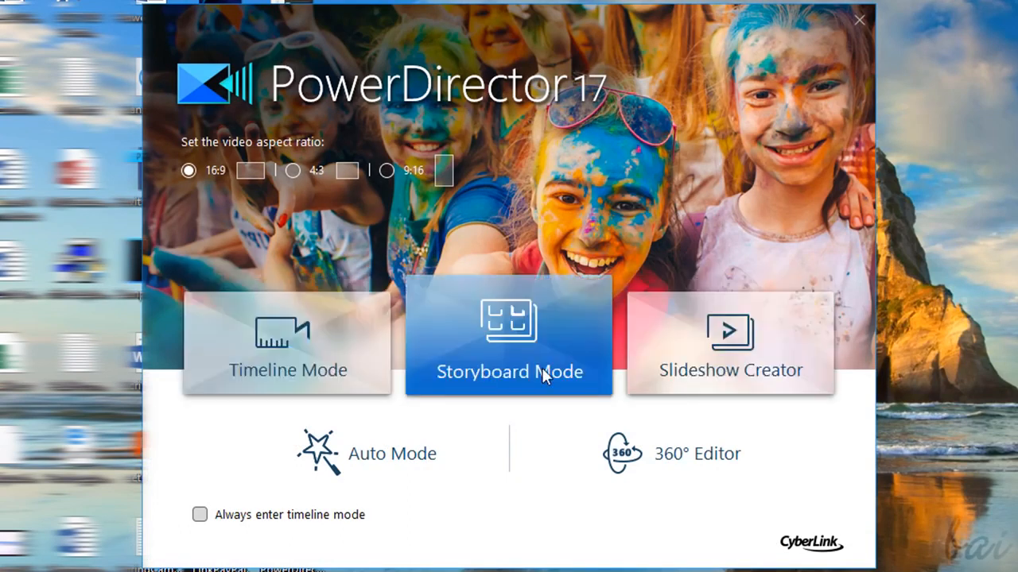
Step: Enter Timeline Mode and place extreme sports 01.jpg and extreme sports 02.jpg on video track 2
{"action": "left_click", "coordinate": [253, 339]}
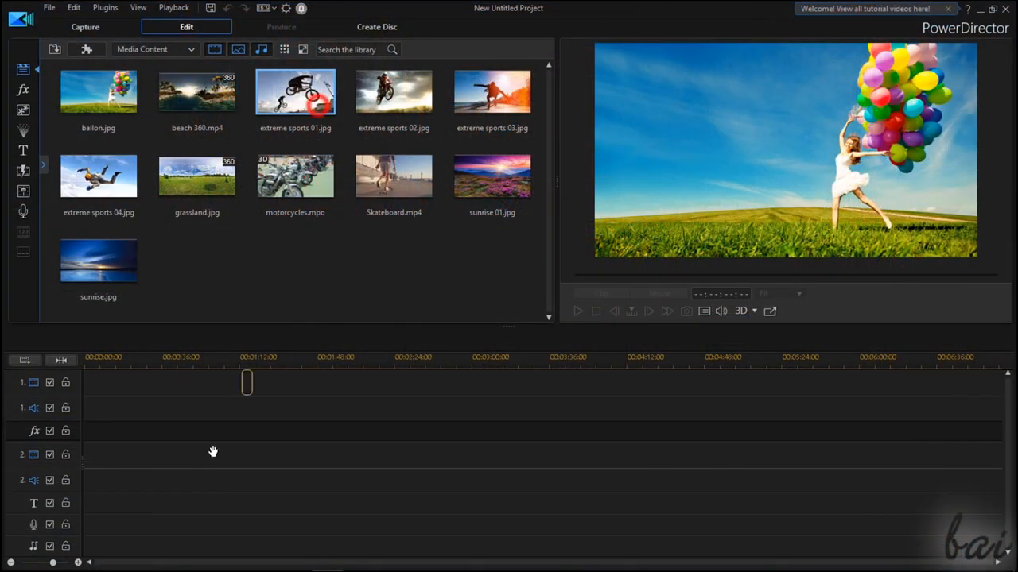
{"action": "left_click_drag", "start_coordinate": [213, 452], "coordinate": [161, 454]}
{"action": "left_click_drag", "start_coordinate": [398, 91], "coordinate": [228, 455]}
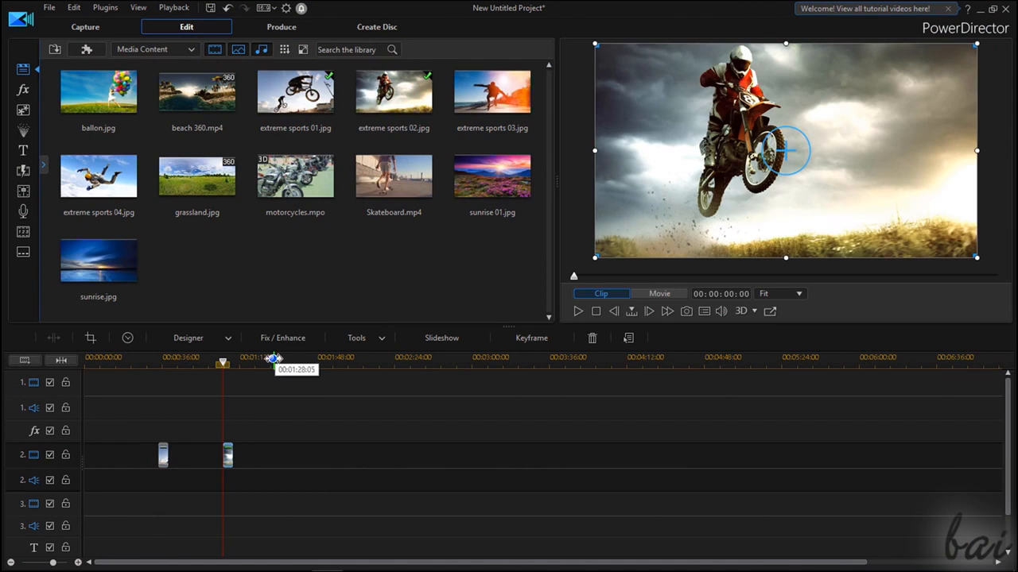
Step: Add the Default title to video track 2 after the two images, and the Maple particle effect to the timeline
{"action": "left_click", "coordinate": [23, 149]}
{"action": "left_click_drag", "start_coordinate": [204, 92], "coordinate": [306, 454]}
{"action": "left_click", "coordinate": [24, 130]}
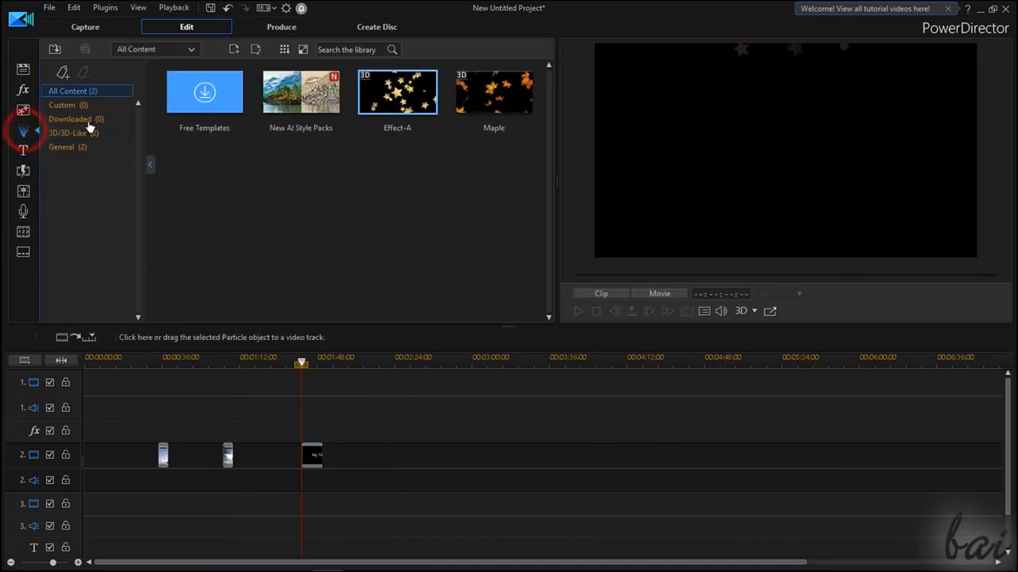
{"action": "left_click_drag", "start_coordinate": [507, 98], "coordinate": [359, 374]}
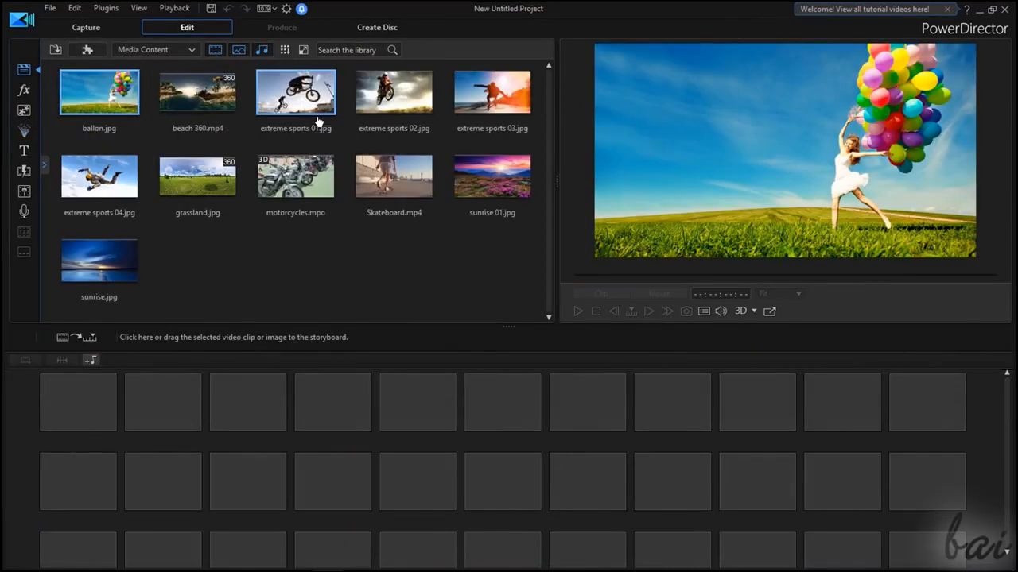
Step: Fill the first four storyboard slots with extreme sports 01.jpg, Skateboard.mp4, beach 360.mp4 and sunrise 01.jpg, in that order
{"action": "mouse_move", "coordinate": [312, 99]}
{"action": "left_mouse_down"}
{"action": "mouse_move", "coordinate": [133, 398]}
{"action": "mouse_move", "coordinate": [94, 407]}
{"action": "left_mouse_up"}
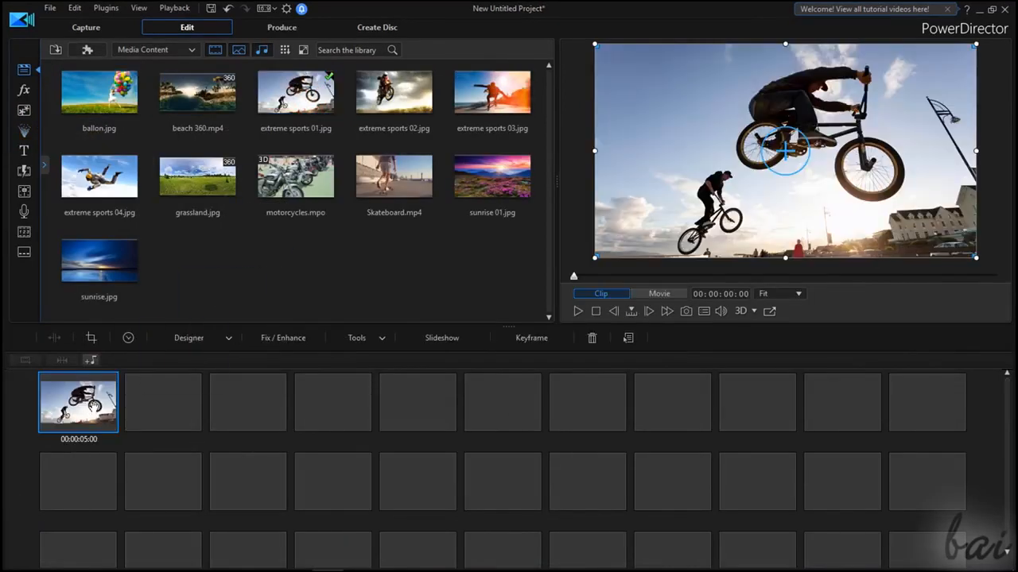
{"action": "left_click_drag", "start_coordinate": [393, 196], "coordinate": [175, 399]}
{"action": "mouse_move", "coordinate": [208, 107]}
{"action": "left_mouse_down"}
{"action": "mouse_move", "coordinate": [212, 225]}
{"action": "mouse_move", "coordinate": [262, 414]}
{"action": "left_mouse_up"}
{"action": "left_click_drag", "start_coordinate": [492, 176], "coordinate": [332, 401]}
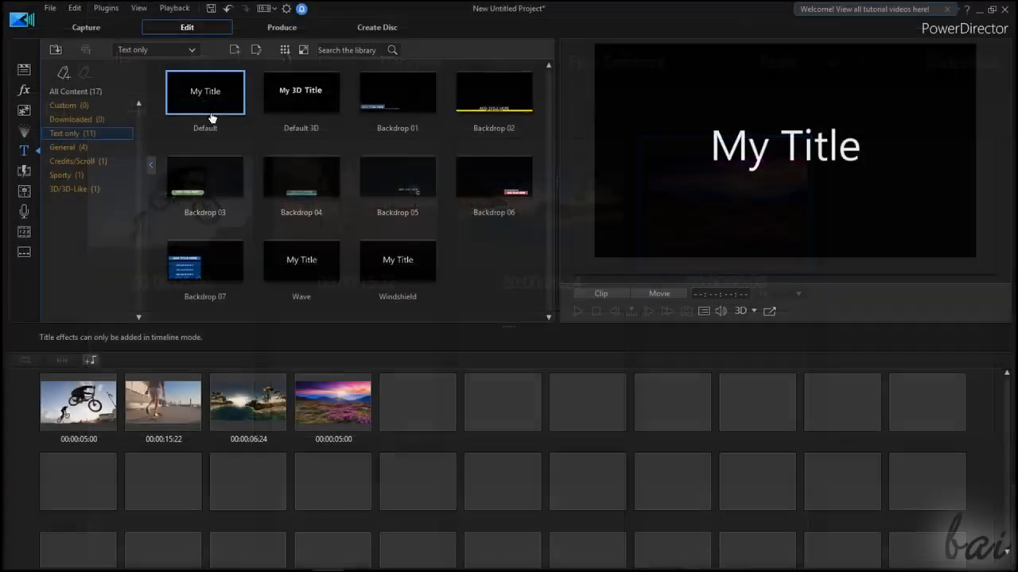
Step: Place the Default title on video track 1 of the timeline, after the last clip
{"action": "left_click_drag", "start_coordinate": [208, 99], "coordinate": [191, 393]}
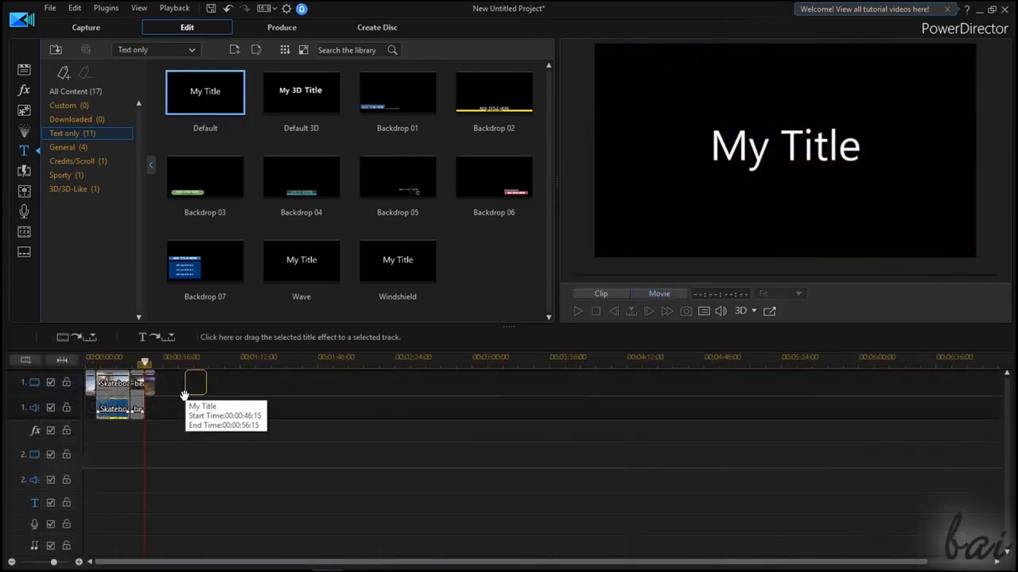
{"action": "left_click_drag", "start_coordinate": [183, 402], "coordinate": [213, 396]}
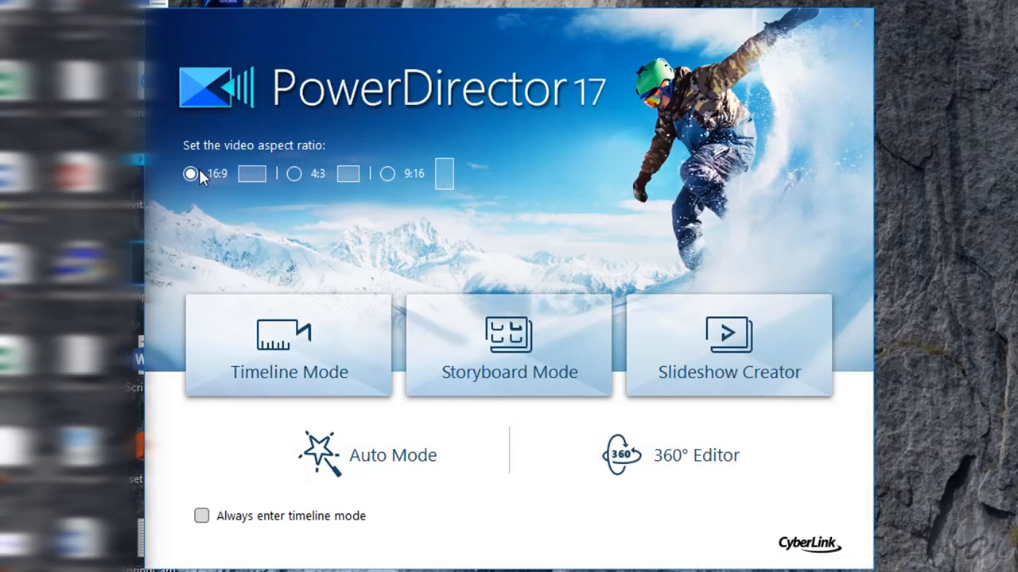
Step: Open a 360° project in the timeline and place grassland.jpg on video track 1
{"action": "left_click", "coordinate": [295, 174]}
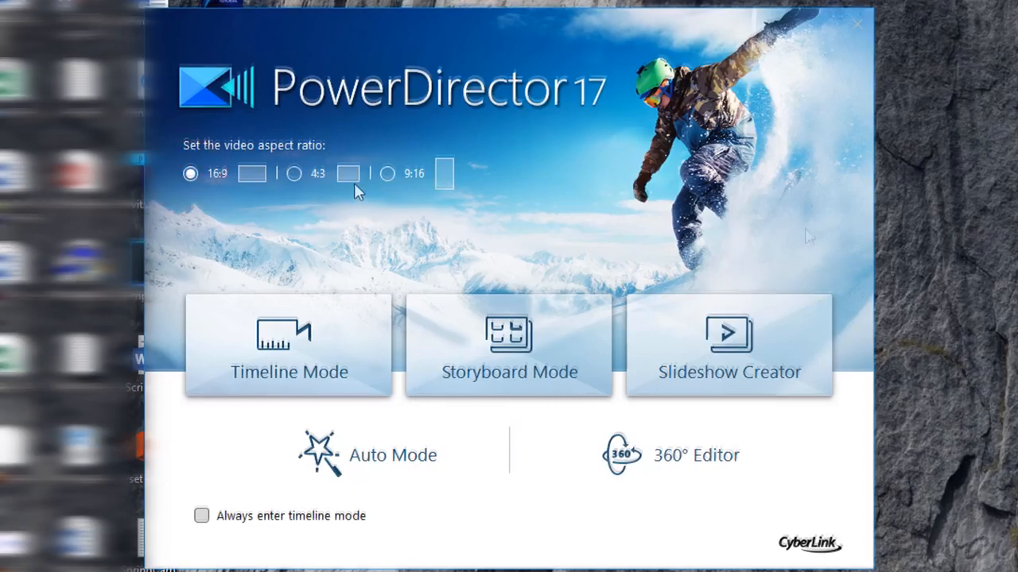
{"action": "left_click", "coordinate": [288, 327]}
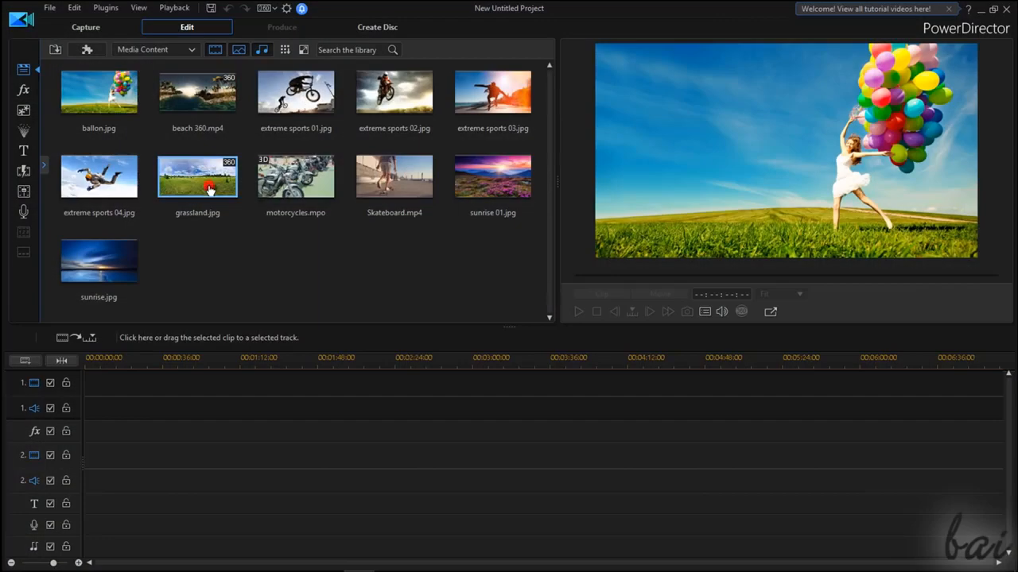
{"action": "left_click_drag", "start_coordinate": [208, 182], "coordinate": [572, 384]}
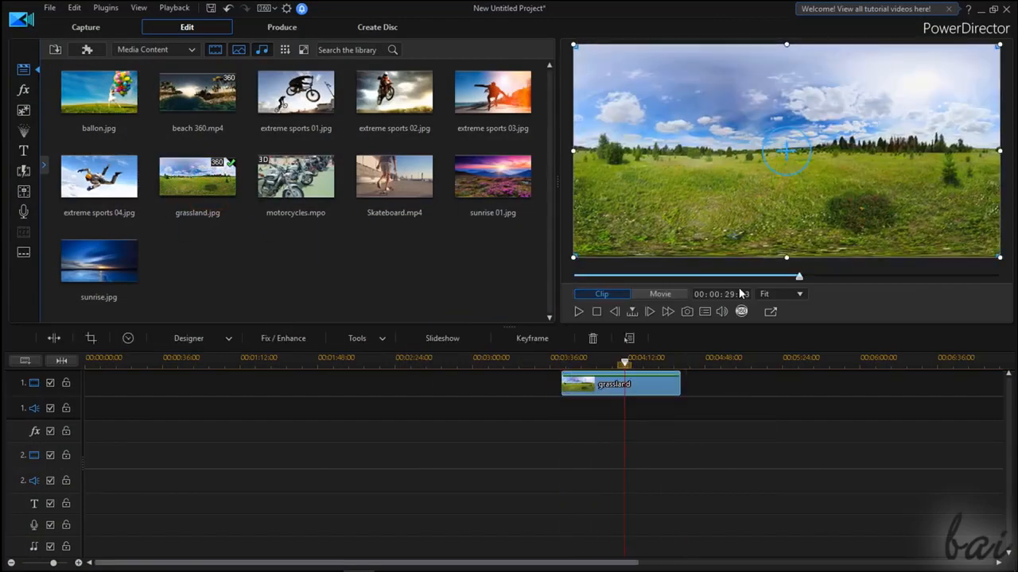
Step: Switch the preview to 360° viewer mode and look around the grassland image
{"action": "left_click", "coordinate": [741, 312]}
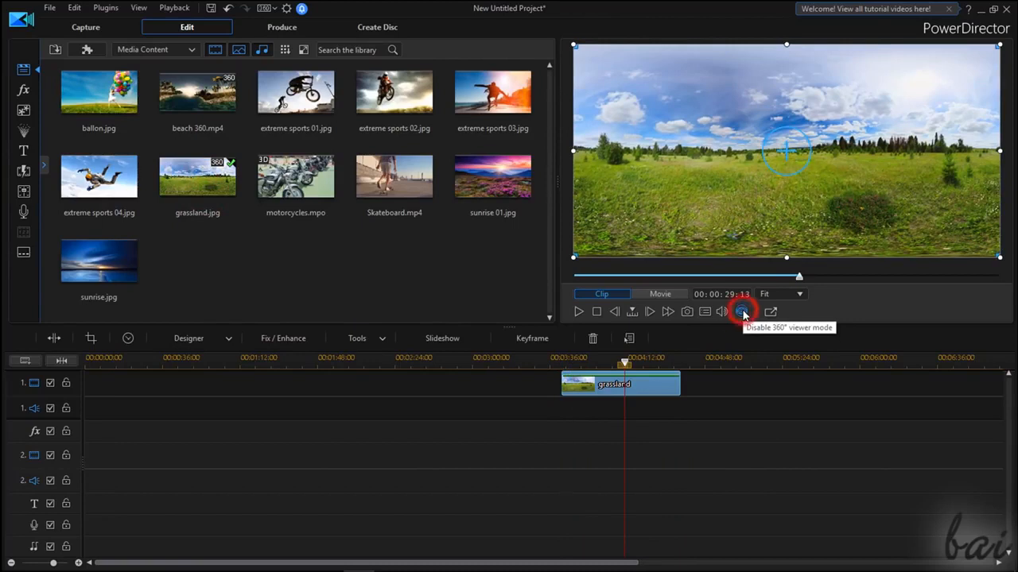
{"action": "left_click_drag", "start_coordinate": [822, 159], "coordinate": [632, 147]}
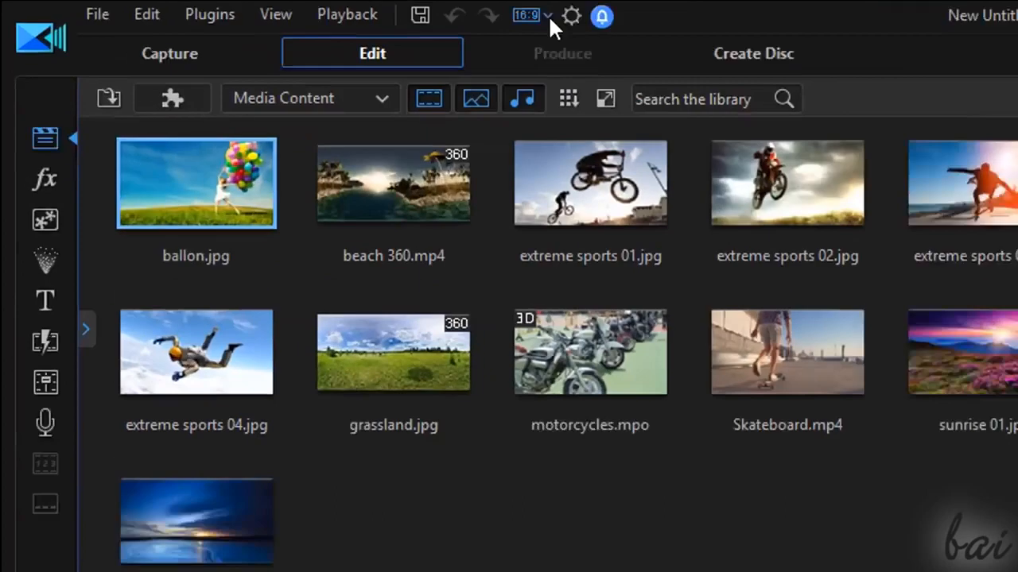
Step: Check the available project aspect ratios and open the Capture workspace
{"action": "left_click", "coordinate": [273, 9]}
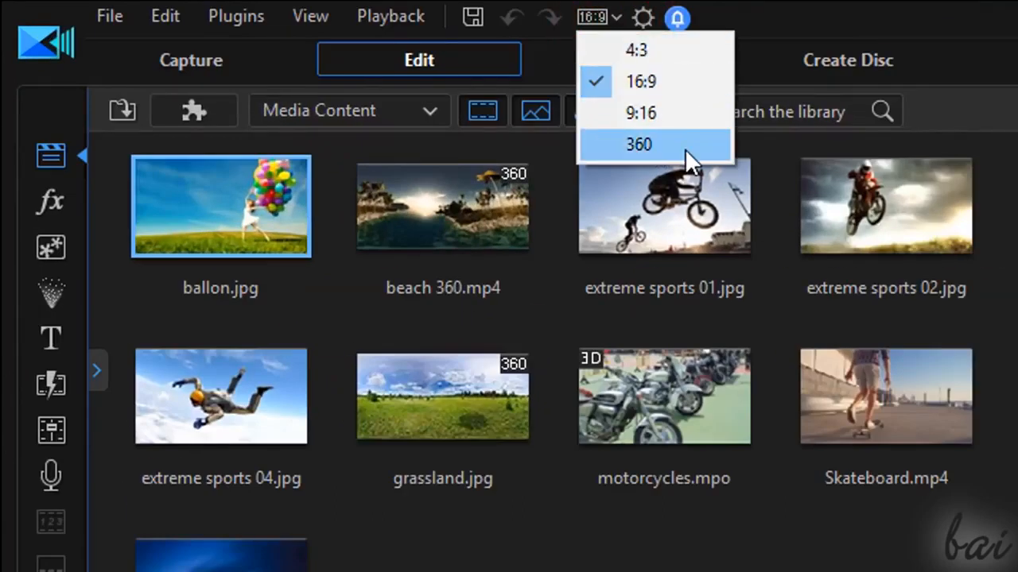
{"action": "left_click", "coordinate": [752, 16]}
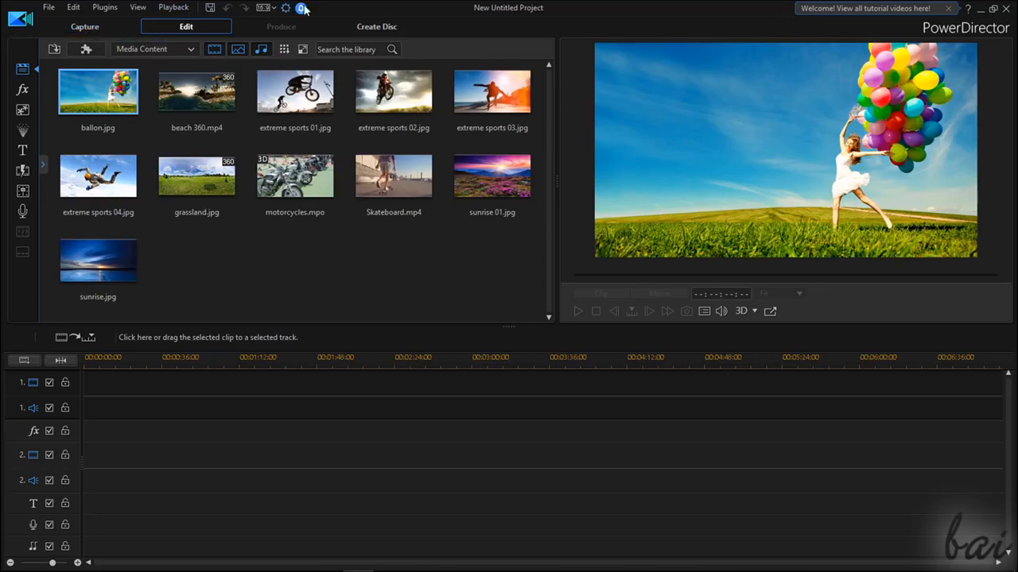
{"action": "left_click", "coordinate": [102, 26]}
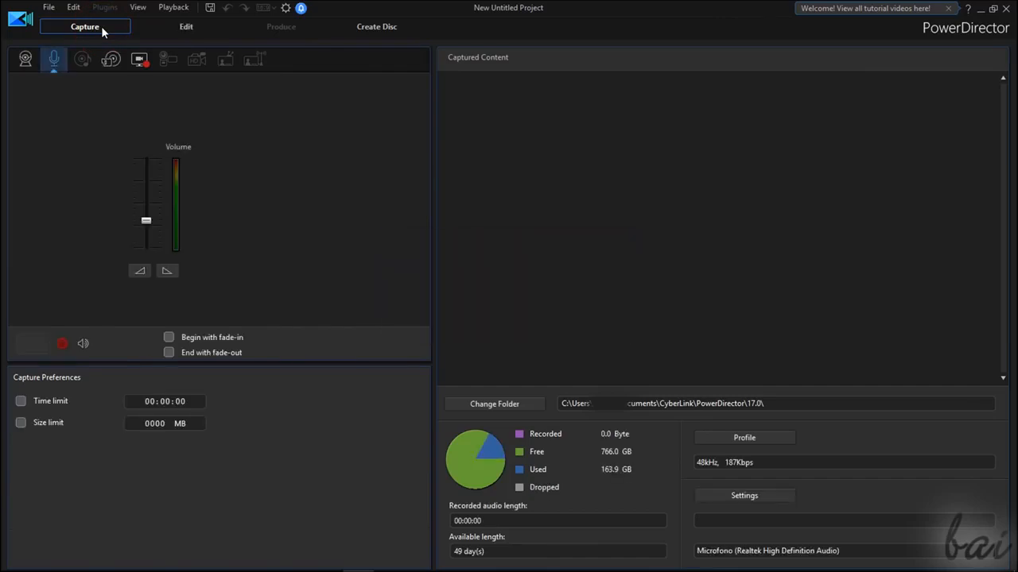
Step: Return to the Edit workspace and place extreme sports 01.jpg and Skateboard.mp4 on video track 1
{"action": "left_click", "coordinate": [191, 29]}
{"action": "left_click_drag", "start_coordinate": [271, 83], "coordinate": [302, 382]}
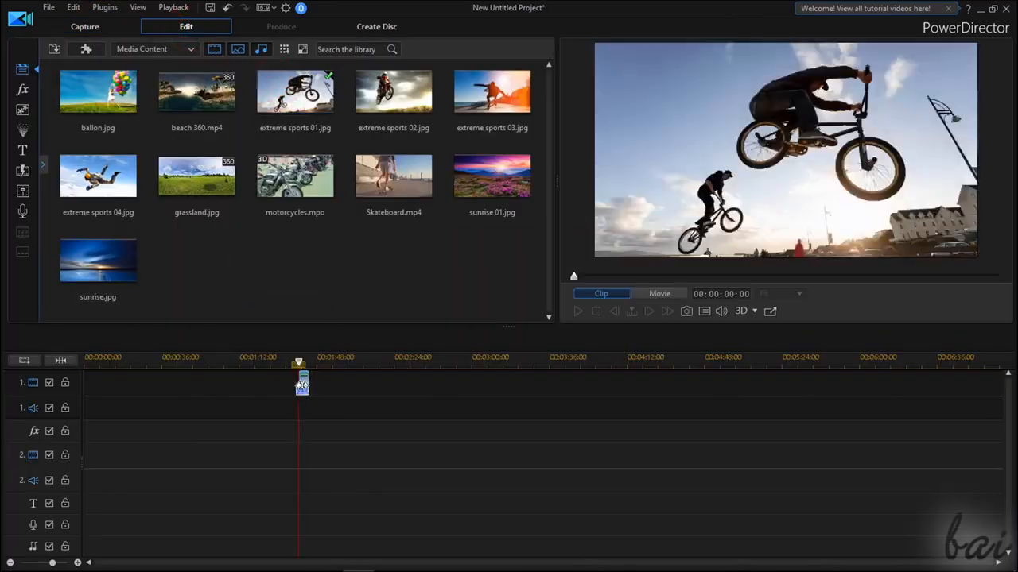
{"action": "left_click_drag", "start_coordinate": [389, 190], "coordinate": [367, 383]}
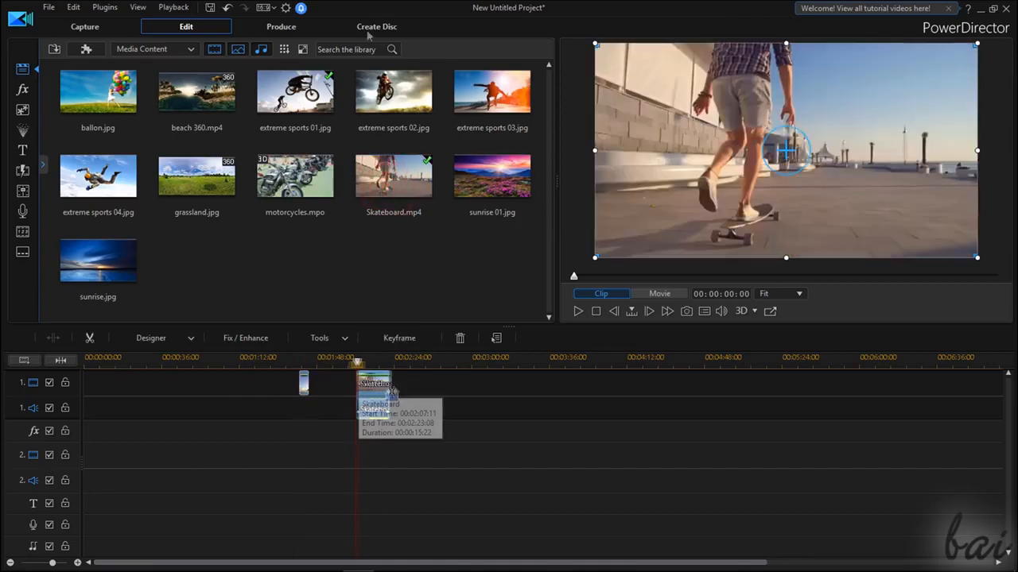
Step: Examine the Produce export settings and the Create Disc menu preferences and 2D disc options
{"action": "left_click", "coordinate": [299, 28]}
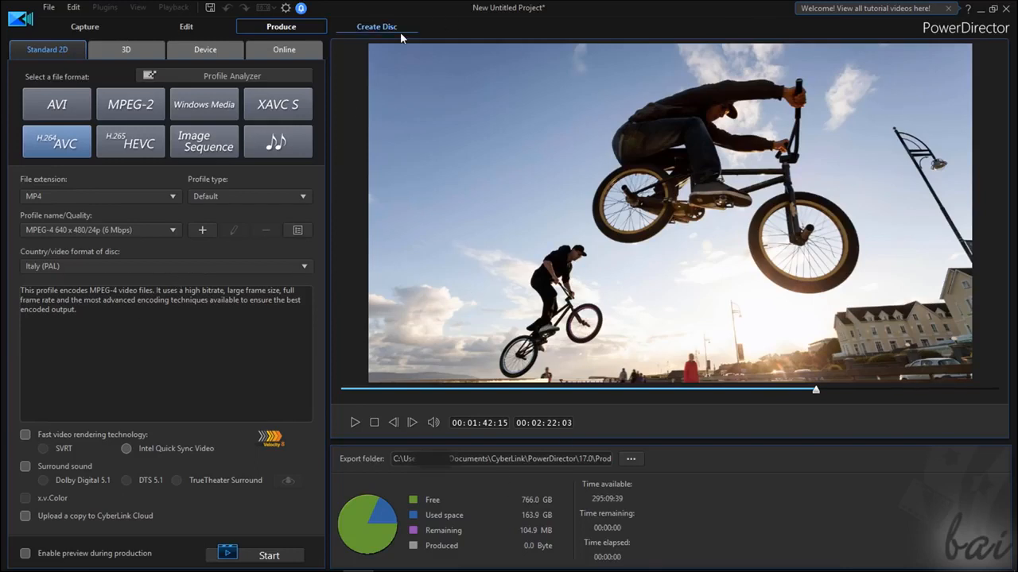
{"action": "left_click", "coordinate": [377, 27]}
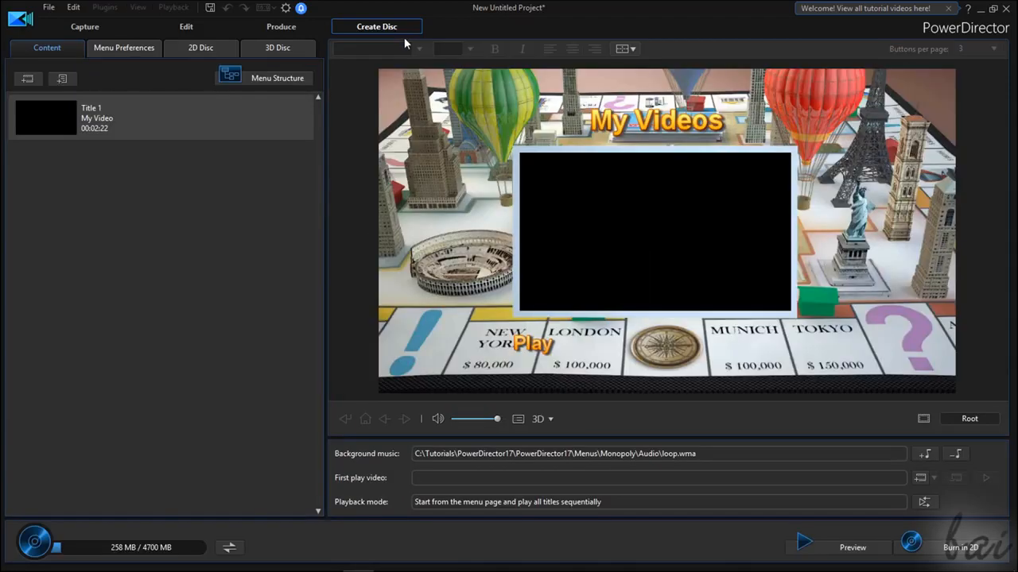
{"action": "left_click", "coordinate": [126, 59]}
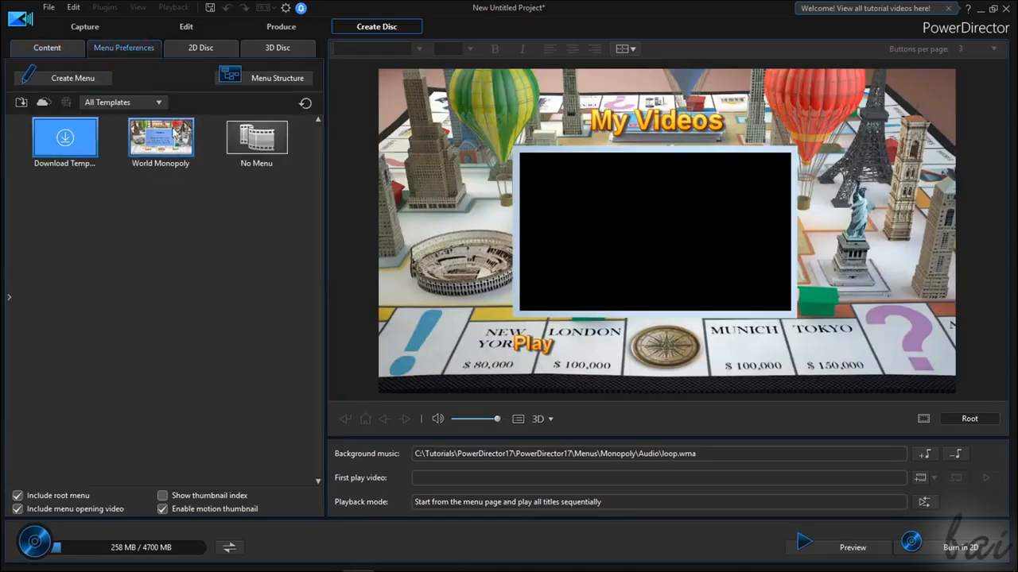
{"action": "left_click", "coordinate": [182, 51]}
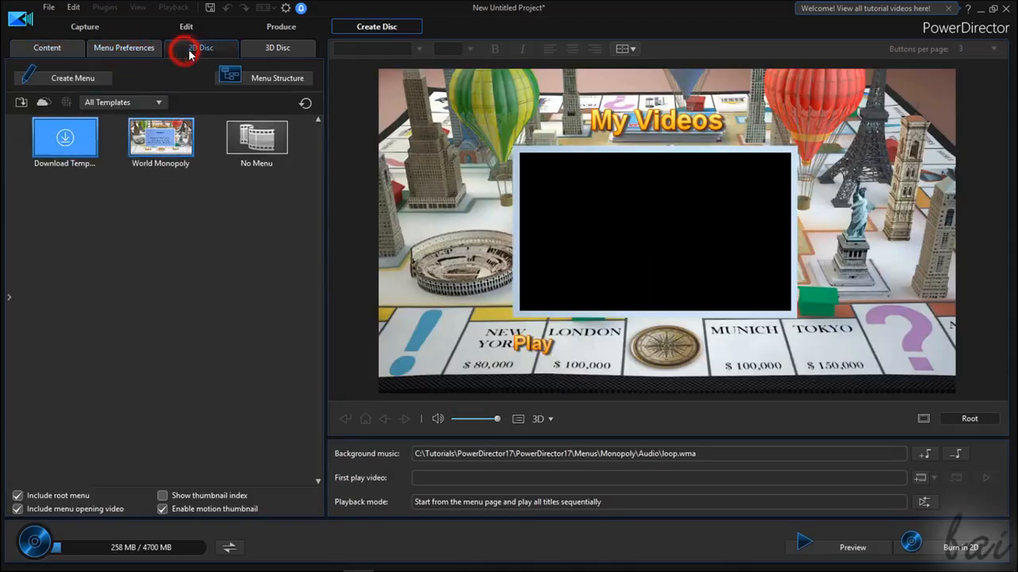
Step: View the 3D disc options and return to the Edit workspace to place extreme sports 01.jpg and Skateboard.mp4 on track 1
{"action": "left_click", "coordinate": [281, 50]}
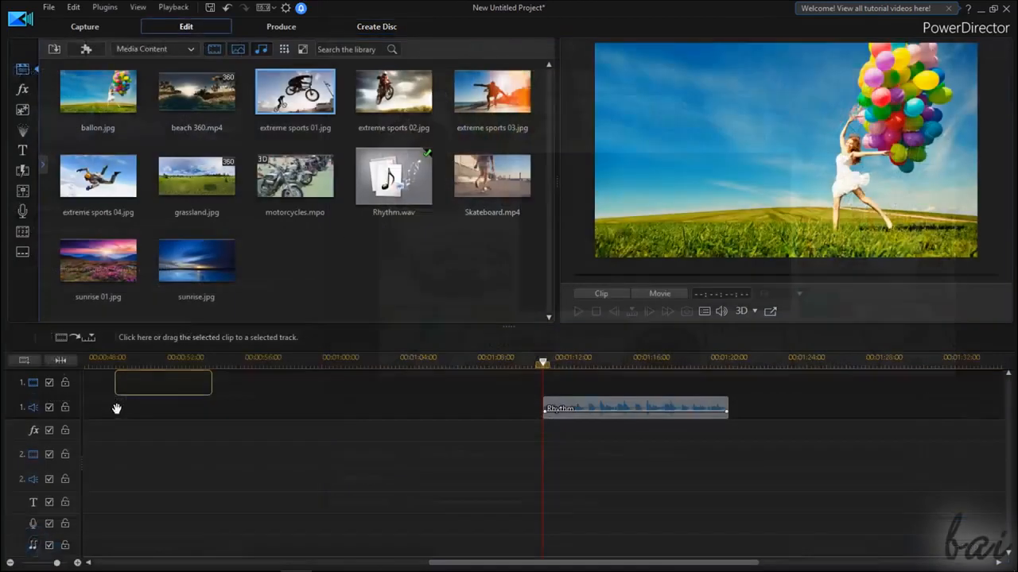
{"action": "left_click_drag", "start_coordinate": [116, 409], "coordinate": [185, 388]}
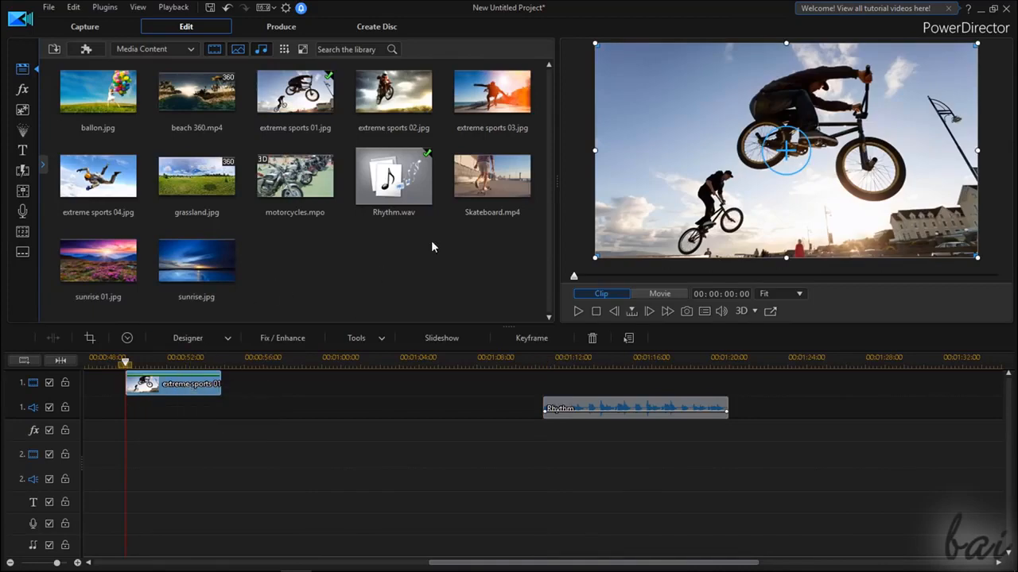
{"action": "left_click_drag", "start_coordinate": [510, 191], "coordinate": [230, 400]}
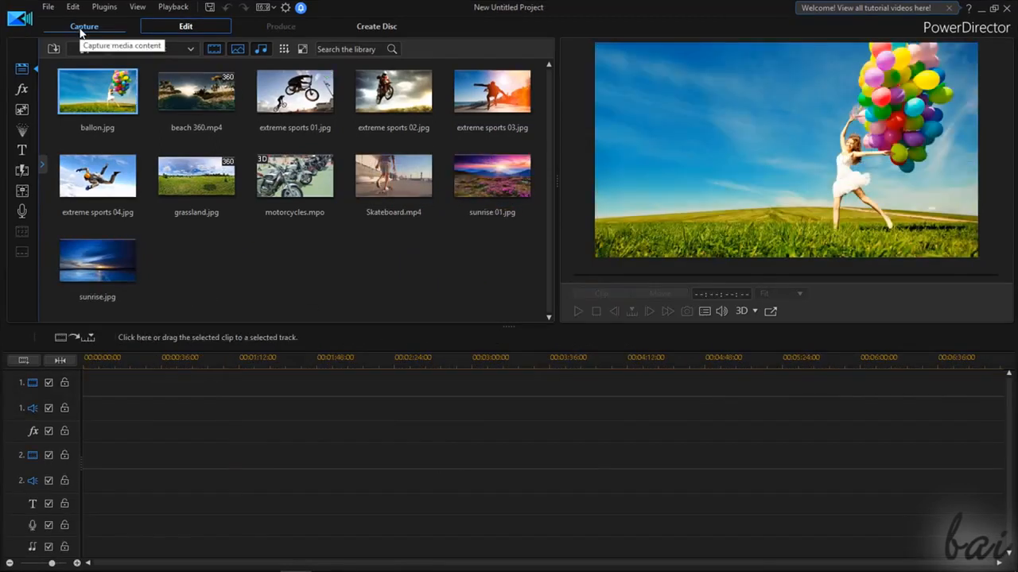
Step: Examine the Capture workspace's webcam and microphone sources and the Screen Recorder's recording modes
{"action": "left_click", "coordinate": [80, 30]}
{"action": "left_click", "coordinate": [22, 66]}
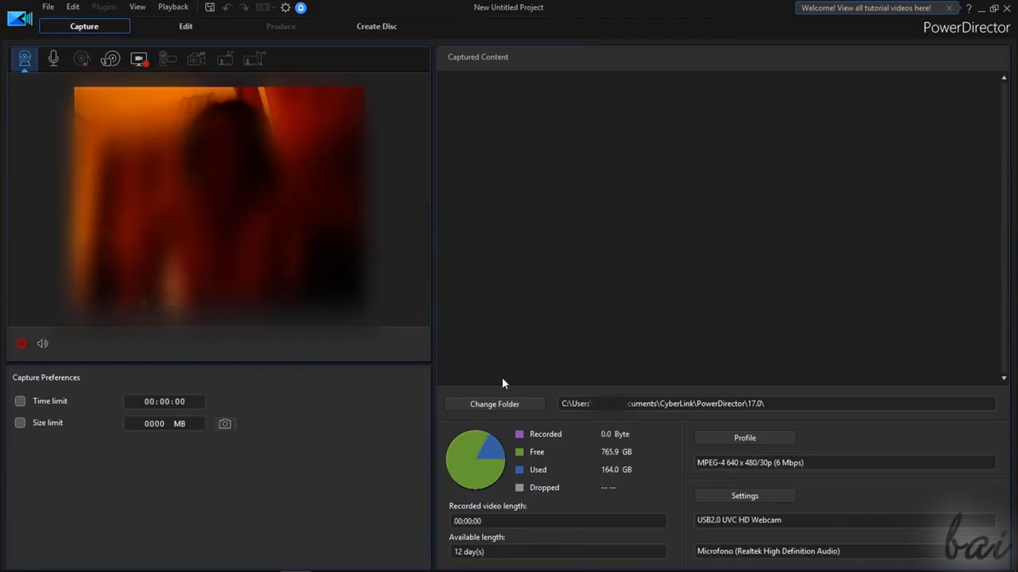
{"action": "left_click", "coordinate": [54, 59]}
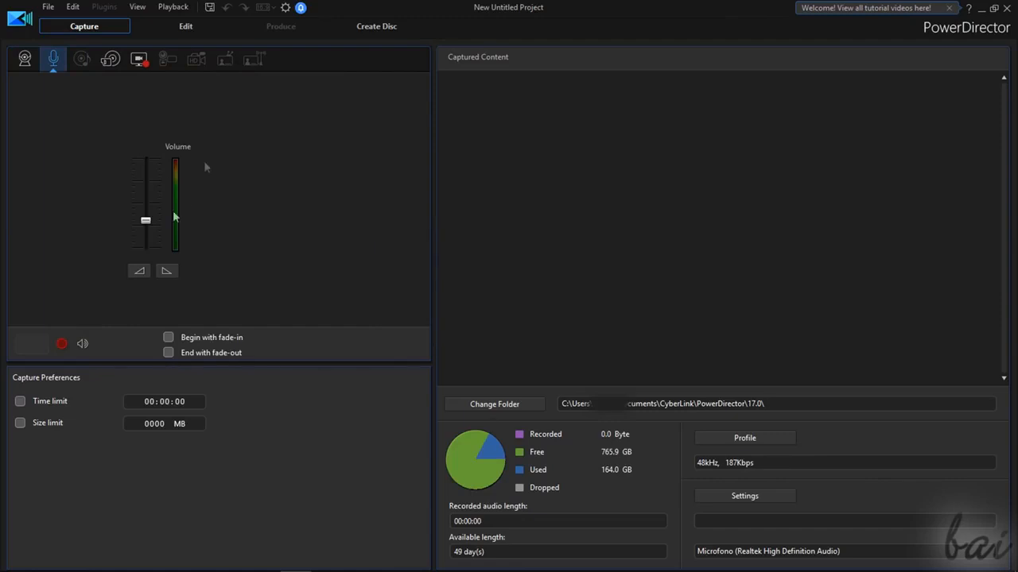
{"action": "left_click", "coordinate": [134, 61]}
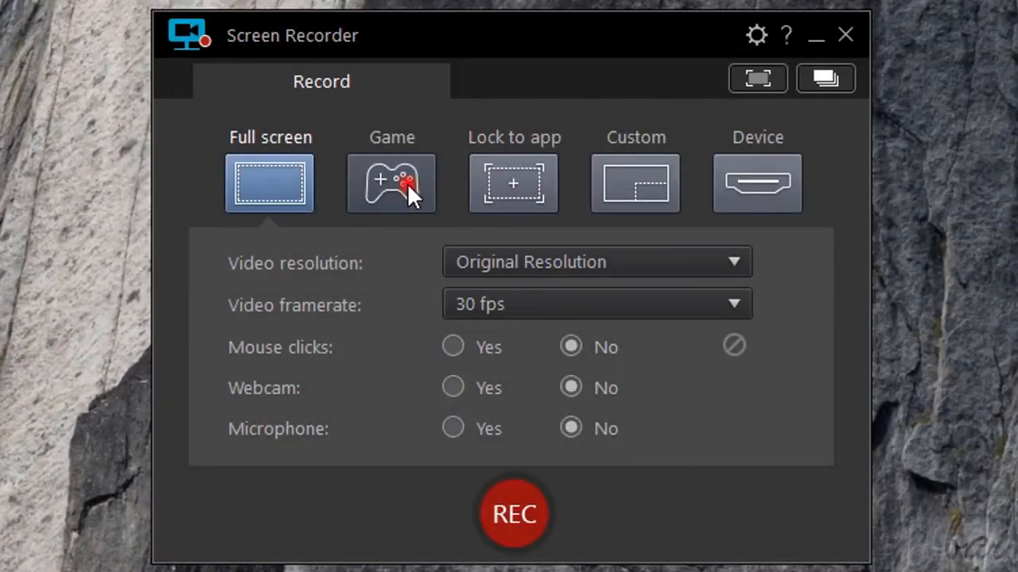
{"action": "left_click", "coordinate": [510, 174]}
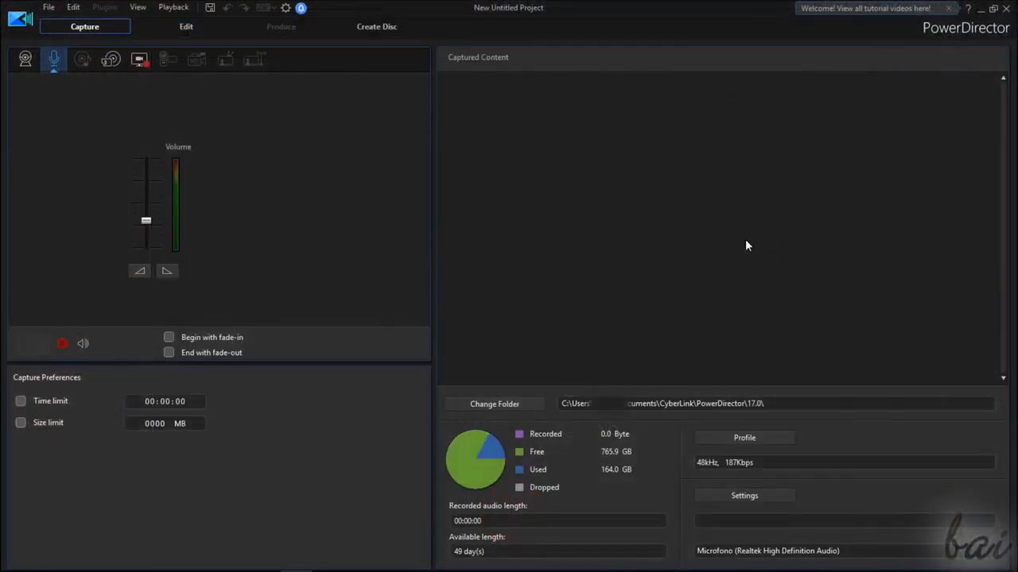
Step: Return to the Edit workspace and look through the effect, object, particle, title, transition and audio mixing rooms, ending in the media room
{"action": "left_click", "coordinate": [200, 27]}
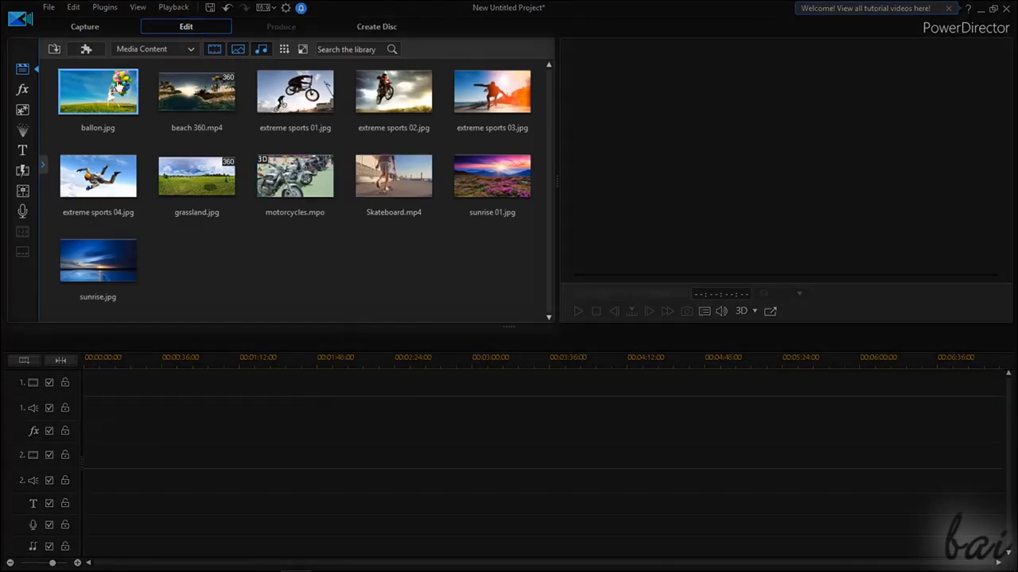
{"action": "left_click", "coordinate": [20, 90]}
{"action": "left_click", "coordinate": [22, 110]}
{"action": "left_click", "coordinate": [23, 129]}
{"action": "left_click", "coordinate": [22, 151]}
{"action": "left_click", "coordinate": [22, 170]}
{"action": "left_click", "coordinate": [22, 191]}
{"action": "left_click", "coordinate": [21, 69]}
Step: Preview extreme sports 02.jpg, extreme sports 03.jpg, sunrise 01.jpg and Skateboard.mp4 from the media library
{"action": "left_click", "coordinate": [380, 95]}
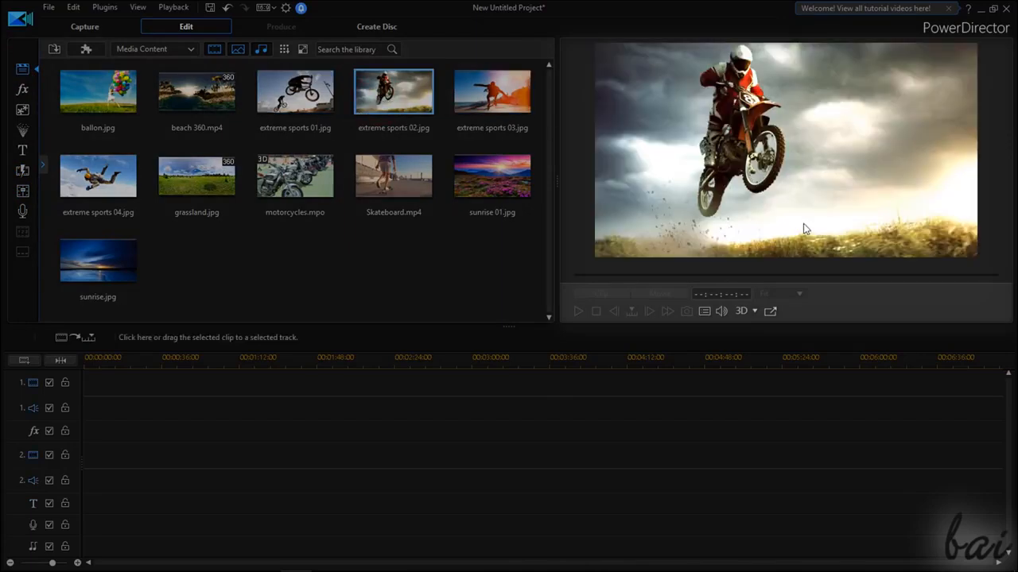
{"action": "left_click", "coordinate": [498, 117]}
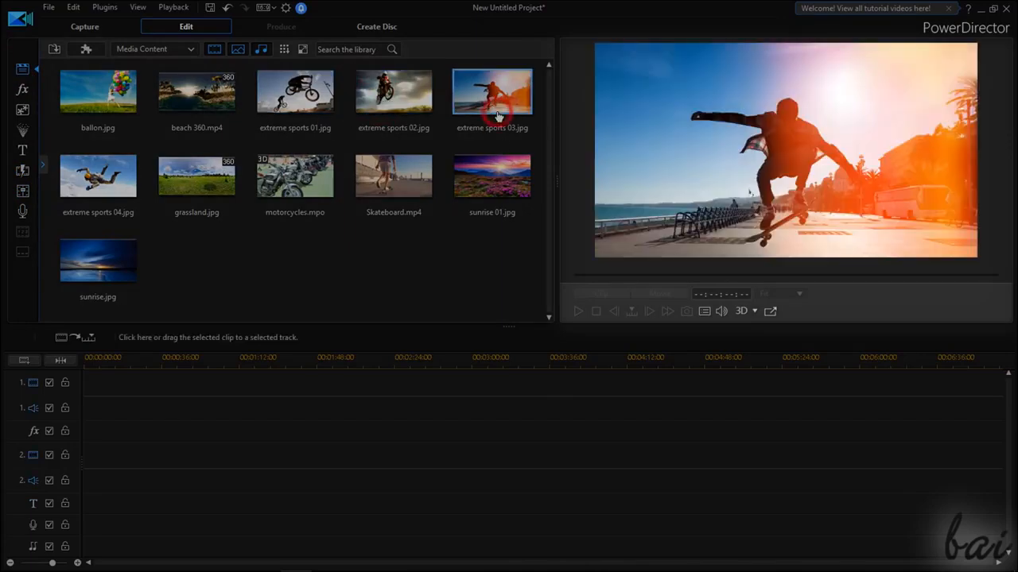
{"action": "left_click", "coordinate": [503, 182]}
{"action": "left_click", "coordinate": [390, 178]}
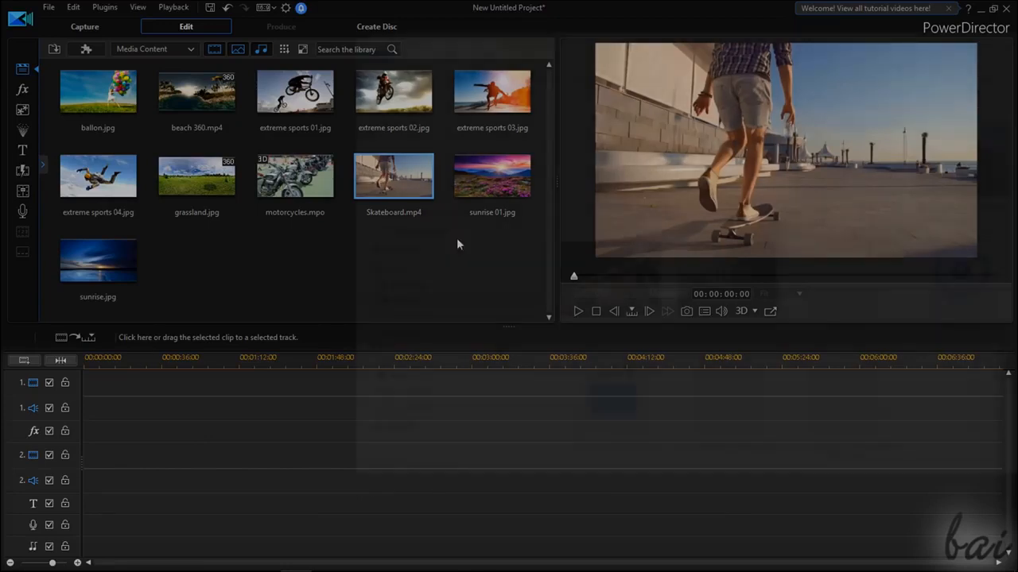
Step: Bring Rhythm.wav in from the file browser and place it on audio track 1, with extreme sports 01.jpg on video track 1
{"action": "key", "text": "alt+Tab"}
{"action": "left_click", "coordinate": [966, 278]}
{"action": "left_click_drag", "start_coordinate": [977, 284], "coordinate": [92, 340]}
{"action": "left_click_drag", "start_coordinate": [182, 405], "coordinate": [247, 410]}
{"action": "left_click_drag", "start_coordinate": [296, 97], "coordinate": [129, 391]}
Step: Browse the library's content categories, including Color Boards, Backgrounds and Express Projects
{"action": "left_click", "coordinate": [191, 48]}
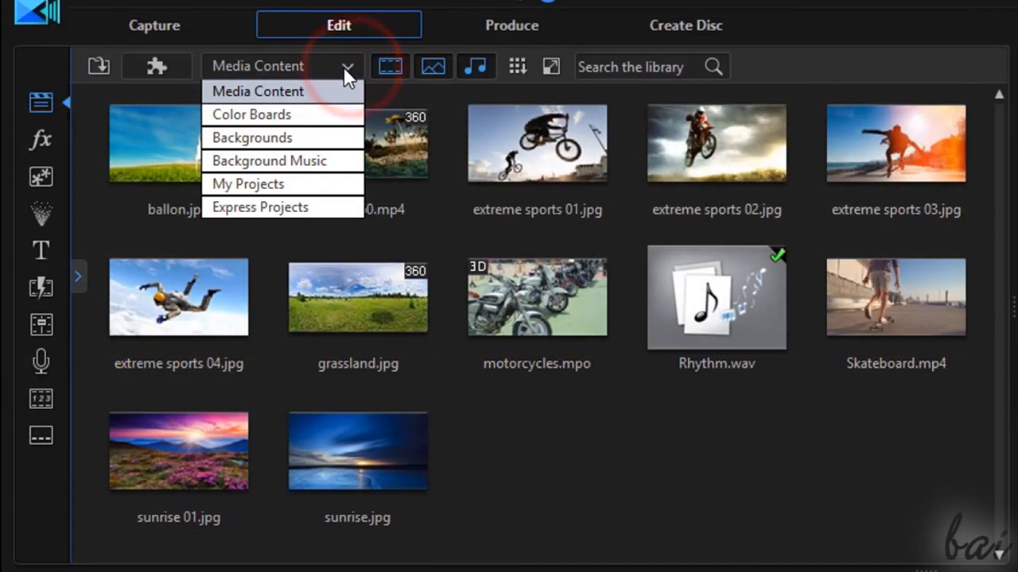
{"action": "left_click", "coordinate": [180, 75]}
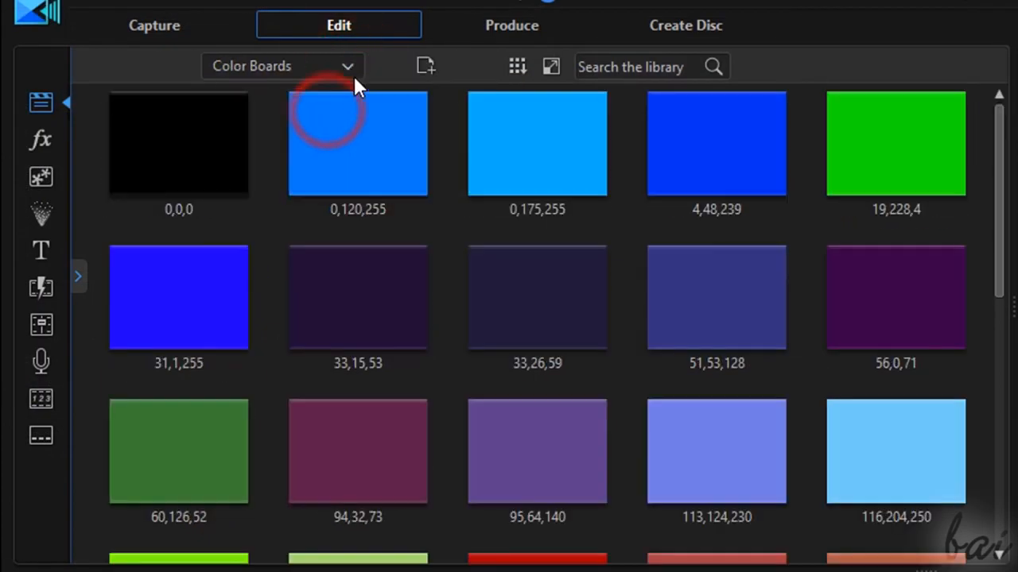
{"action": "left_click", "coordinate": [348, 66]}
{"action": "left_click", "coordinate": [302, 137]}
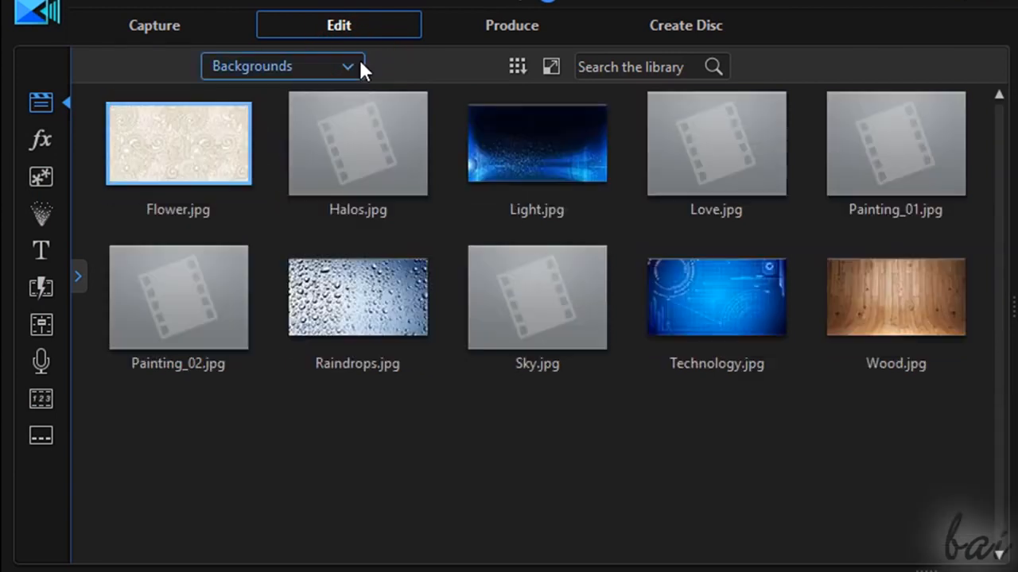
{"action": "left_click", "coordinate": [347, 66]}
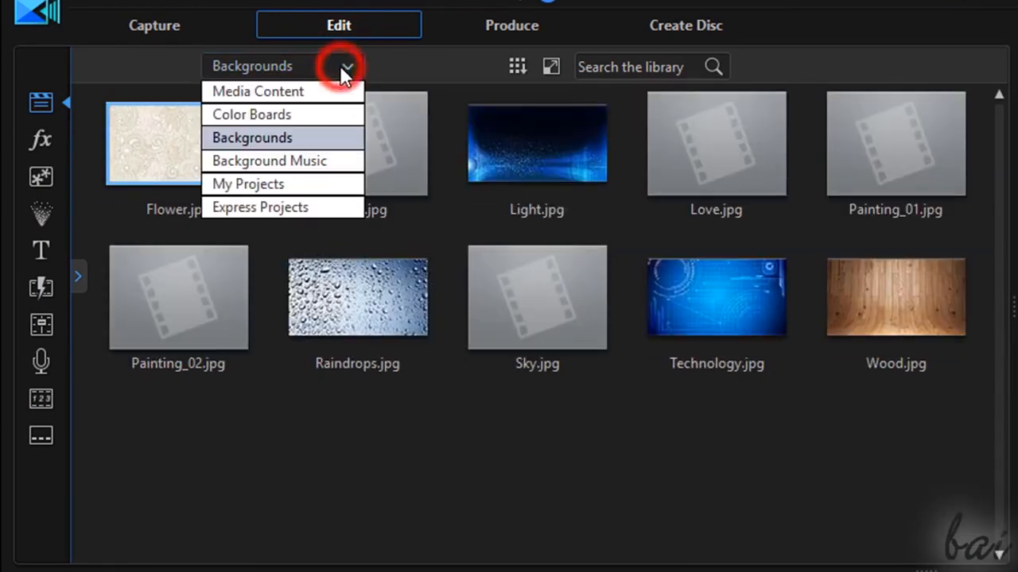
{"action": "left_click", "coordinate": [294, 175]}
{"action": "left_click", "coordinate": [352, 64]}
{"action": "left_click", "coordinate": [316, 205]}
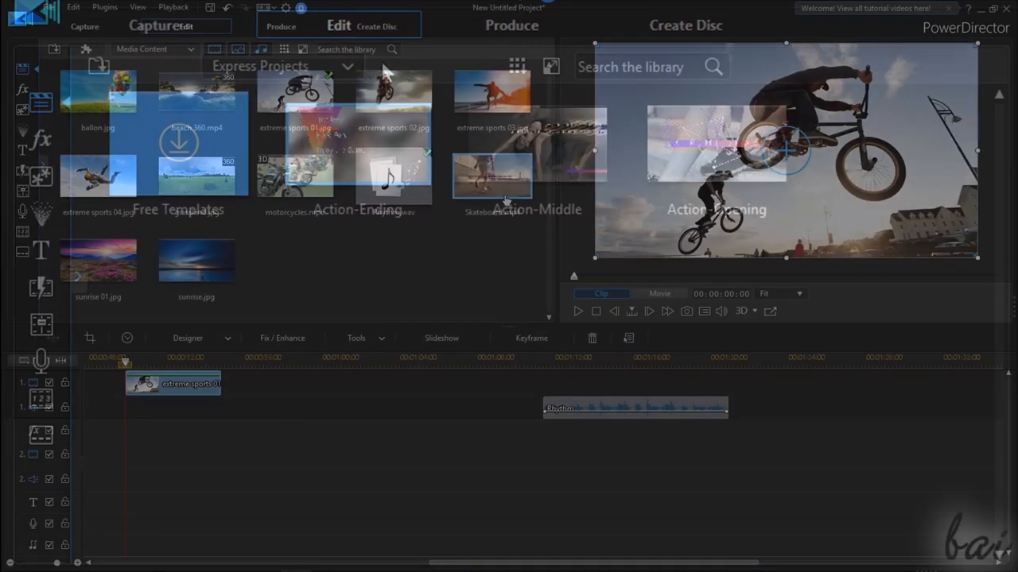
Step: Place Skateboard.mp4 on track 1 after the extreme sports image and beach 360.mp4 on track 2
{"action": "left_click_drag", "start_coordinate": [506, 198], "coordinate": [232, 400]}
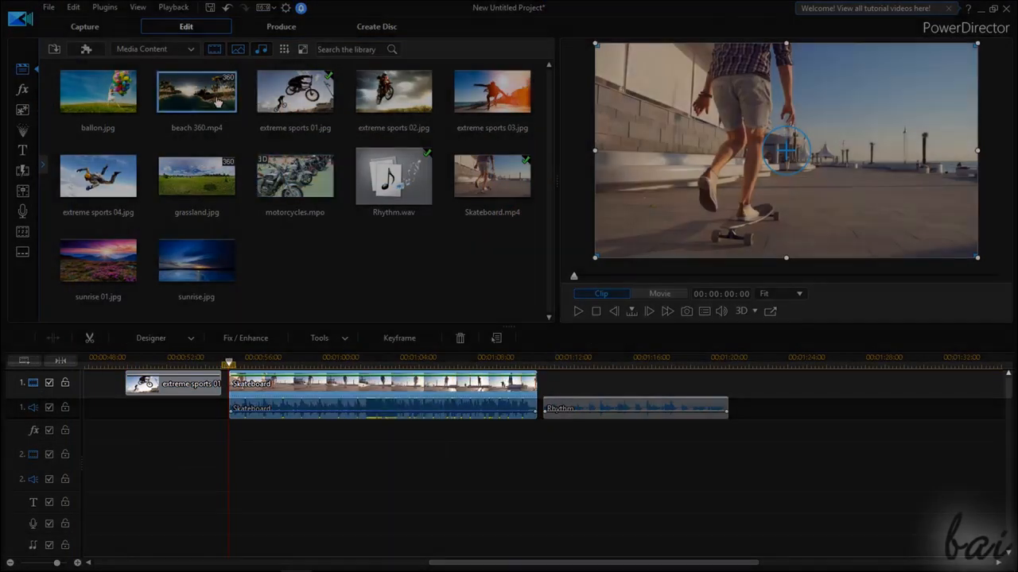
{"action": "left_click_drag", "start_coordinate": [217, 102], "coordinate": [586, 473]}
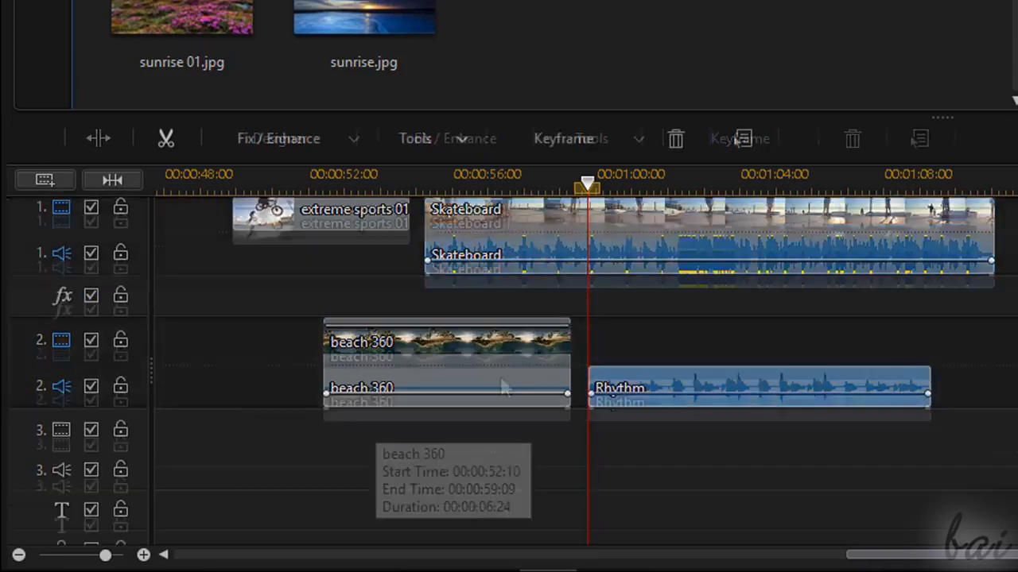
Step: Inspect the clips at different timeline zoom levels and try adjusting the height of track 1
{"action": "scroll", "coordinate": [586, 369], "scroll_direction": "down", "scroll_amount": 2}
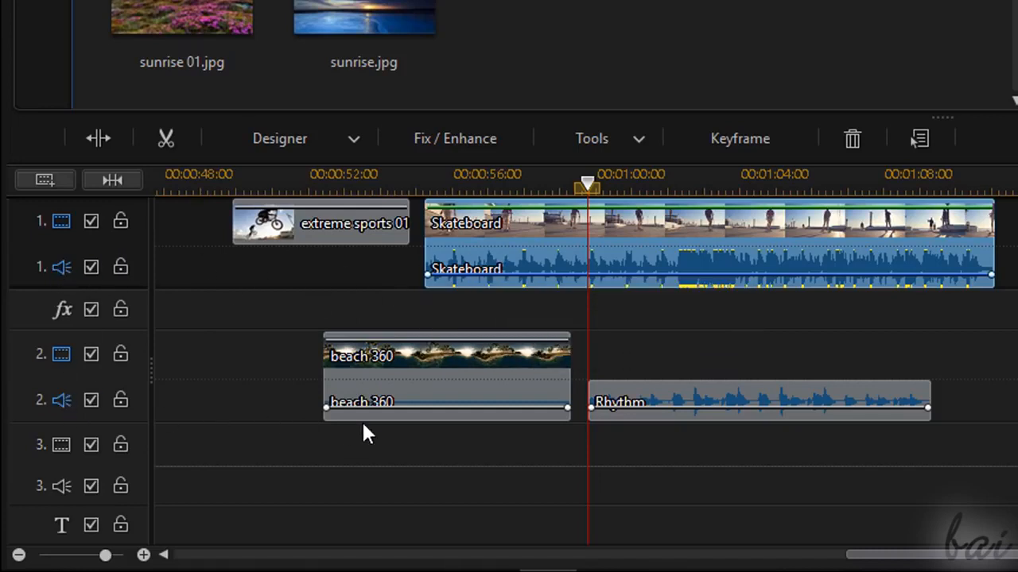
{"action": "left_click", "coordinate": [644, 400]}
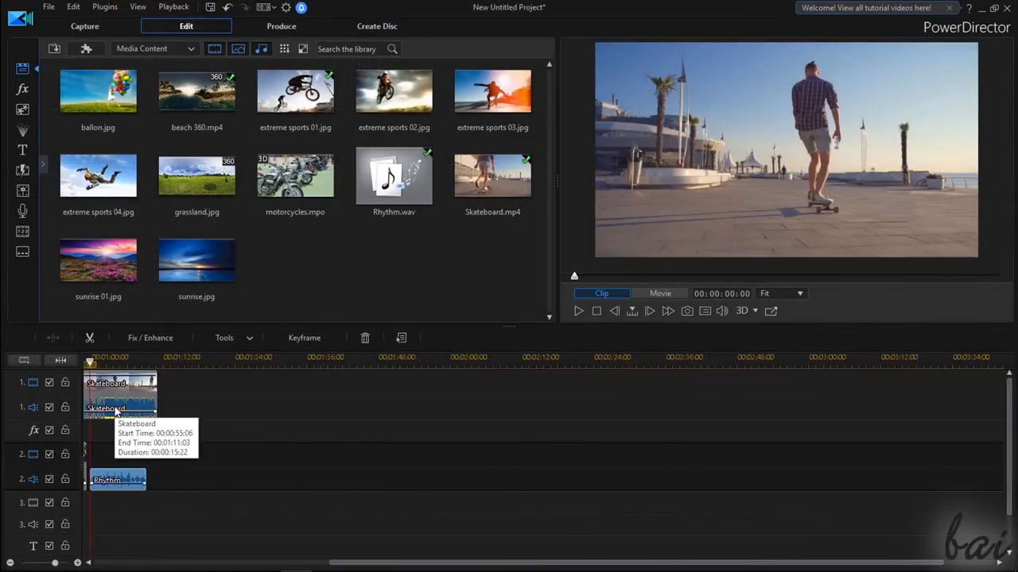
{"action": "scroll", "coordinate": [184, 404], "scroll_direction": "up", "scroll_amount": 6}
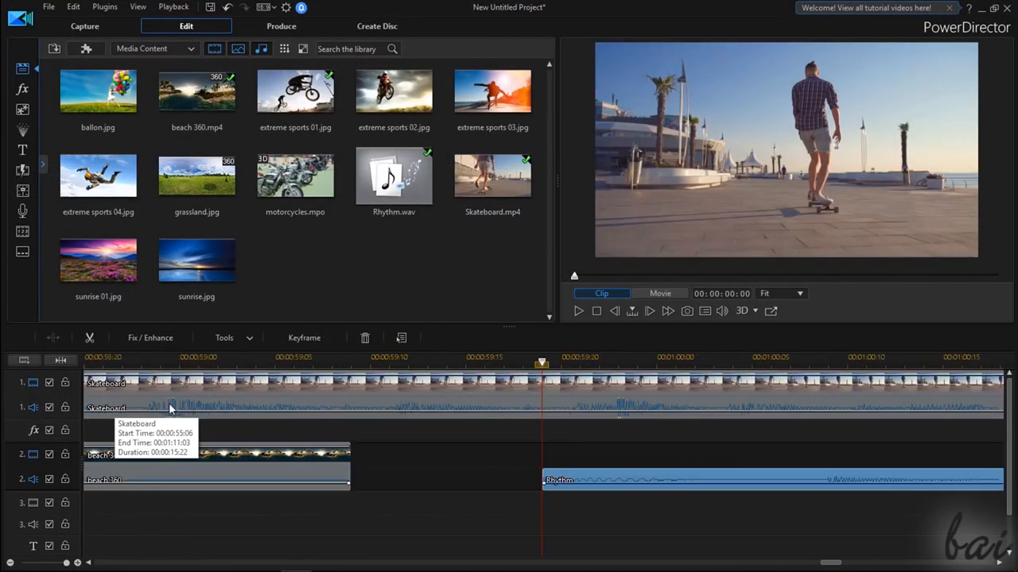
{"action": "scroll", "coordinate": [239, 409], "scroll_direction": "down", "scroll_amount": 6}
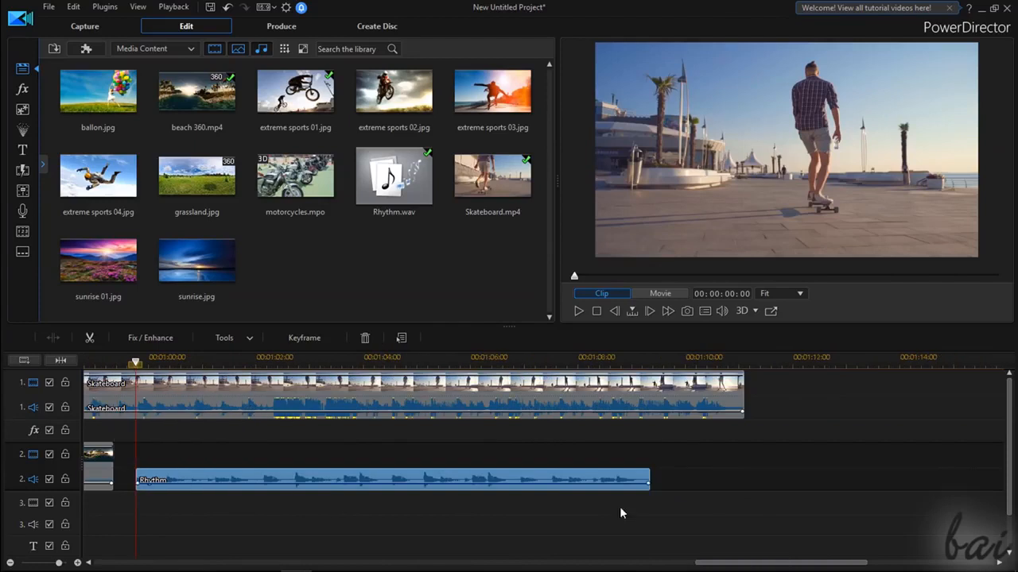
{"action": "left_click_drag", "start_coordinate": [746, 563], "coordinate": [654, 563]}
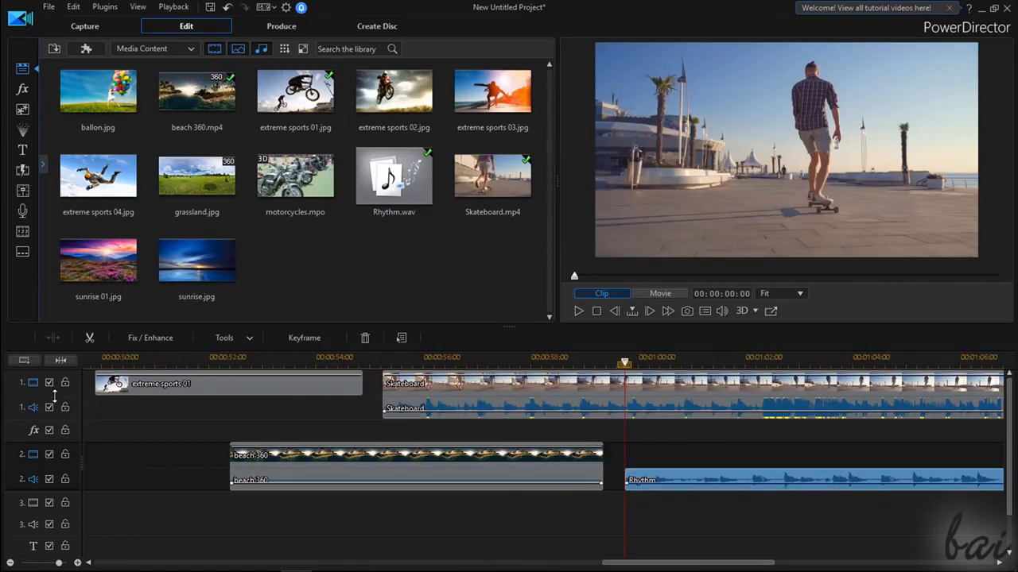
{"action": "left_click_drag", "start_coordinate": [54, 395], "coordinate": [45, 435]}
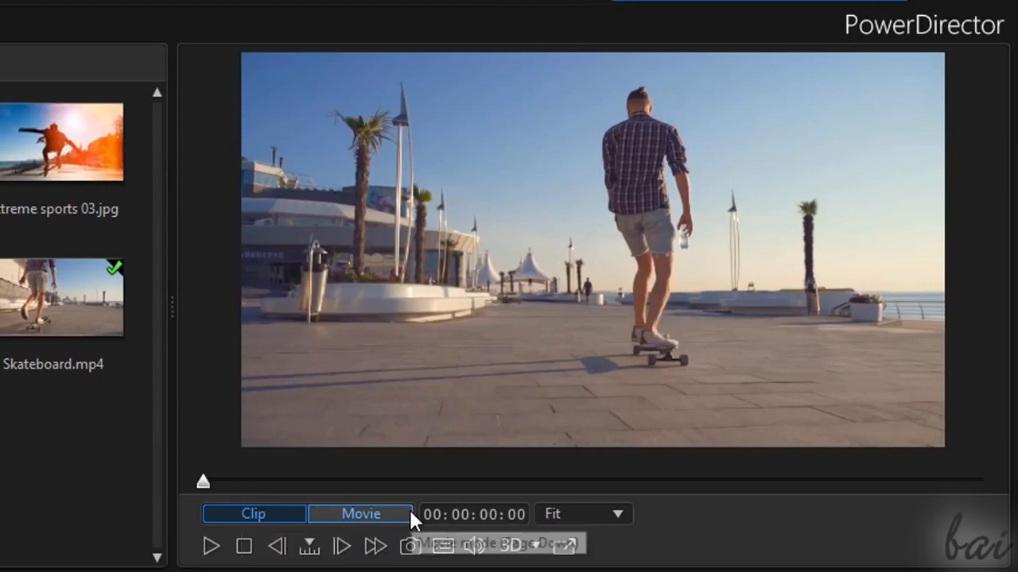
Step: Switch the preview to Movie mode and scrub the playhead across the extreme sports, beach 360 and Skateboard clips
{"action": "left_click", "coordinate": [385, 513]}
{"action": "left_click", "coordinate": [848, 448]}
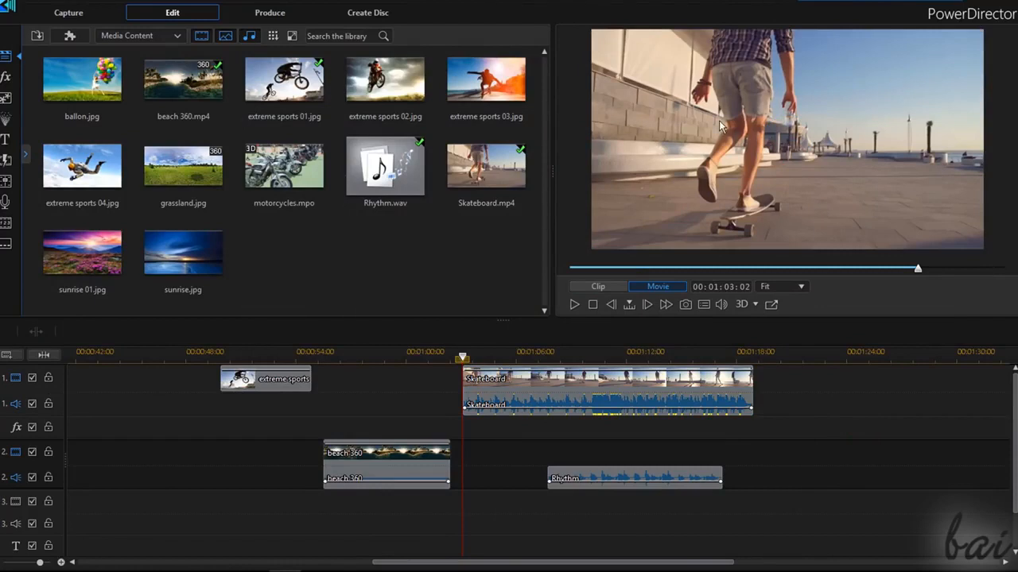
{"action": "left_click", "coordinate": [670, 288]}
{"action": "left_click_drag", "start_coordinate": [250, 352], "coordinate": [284, 351]}
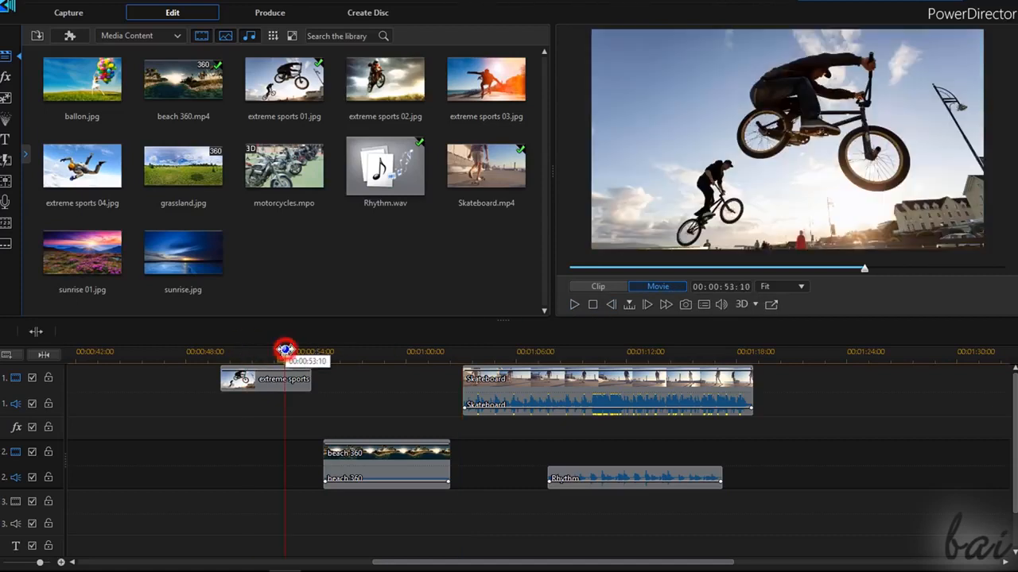
{"action": "left_click", "coordinate": [355, 351]}
{"action": "left_click", "coordinate": [413, 351]}
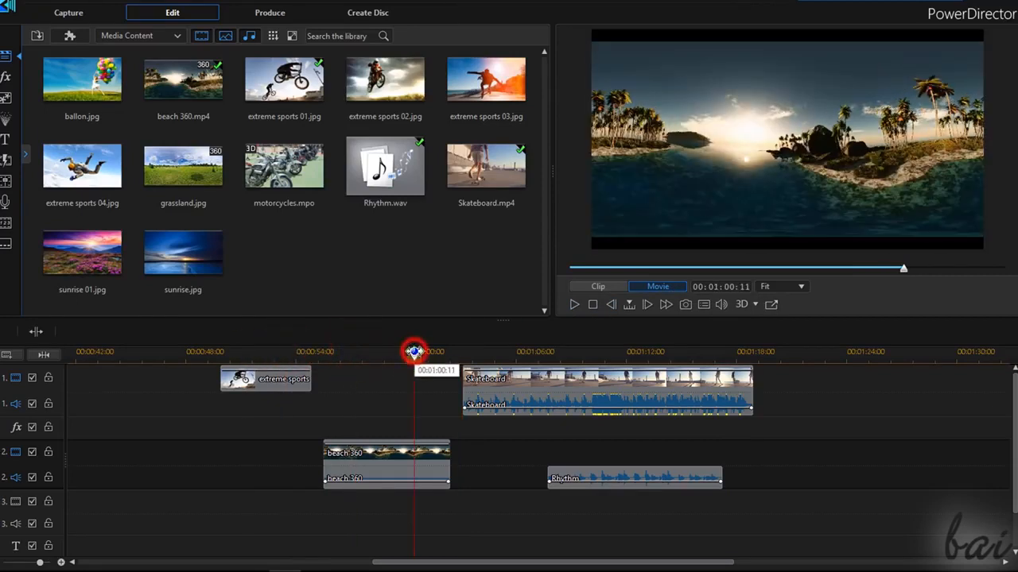
{"action": "left_click", "coordinate": [492, 350]}
{"action": "left_click", "coordinate": [695, 351]}
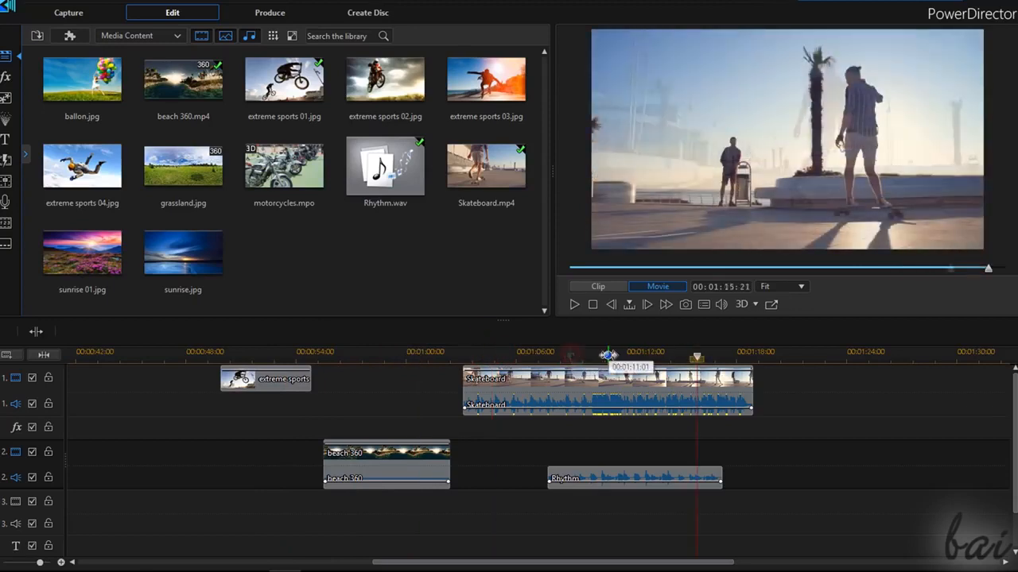
{"action": "left_click", "coordinate": [555, 350]}
{"action": "left_click_drag", "start_coordinate": [555, 357], "coordinate": [629, 355]}
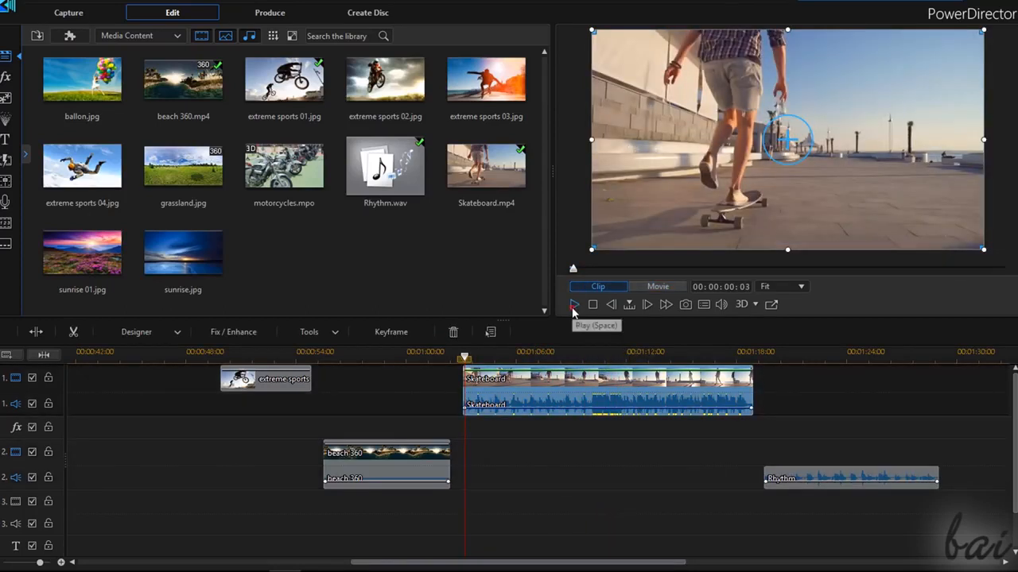
Step: Play back the Skateboard clip in Clip mode, then the whole project in Movie mode and in full-screen preview
{"action": "left_click", "coordinate": [571, 307]}
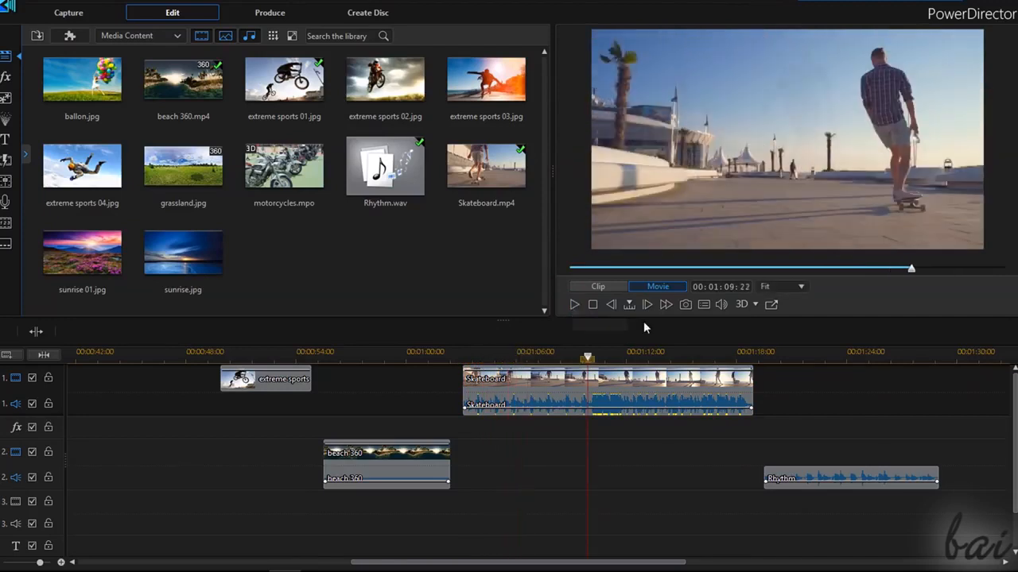
{"action": "key", "text": "space"}
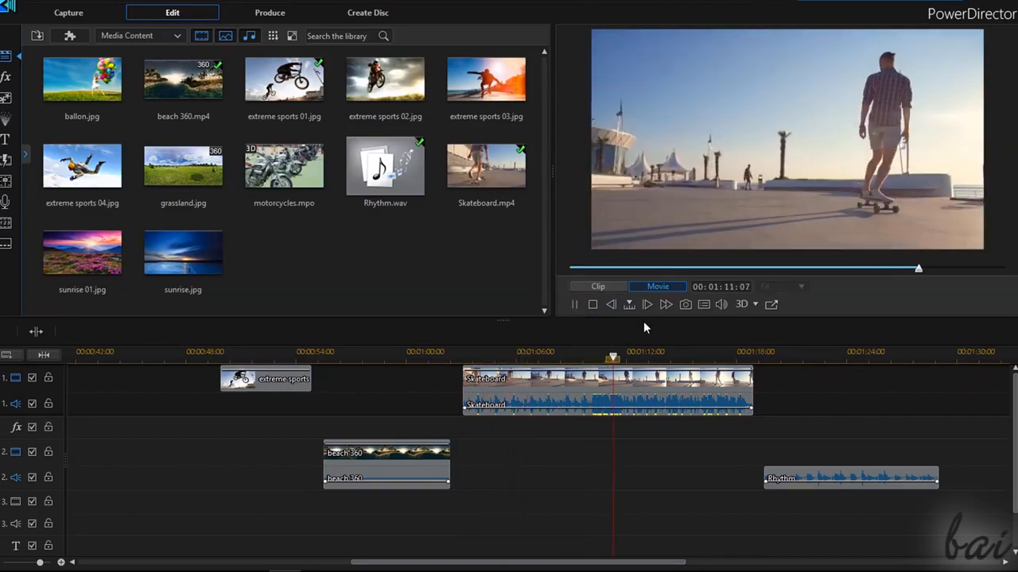
{"action": "key", "text": "space"}
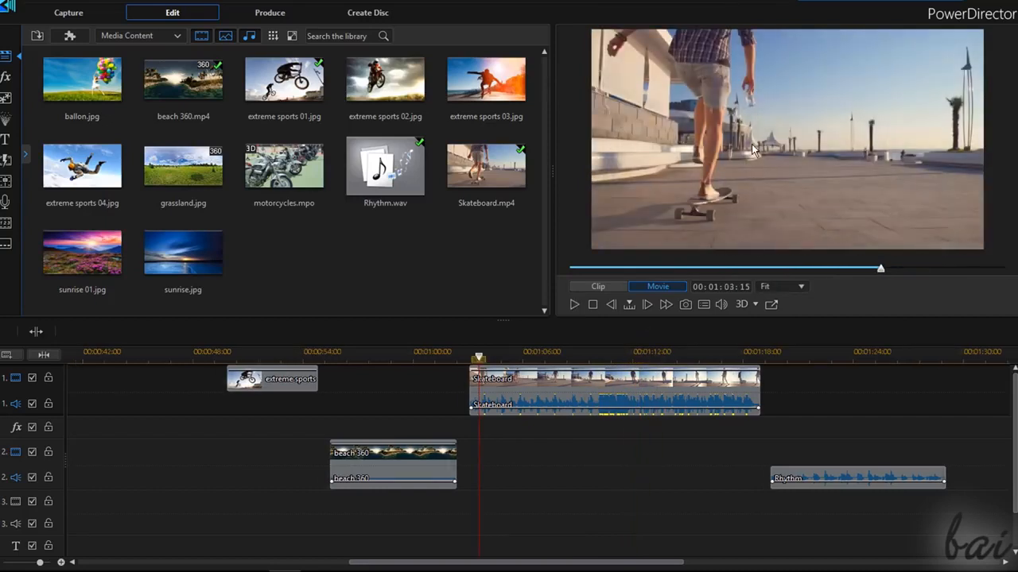
{"action": "double_click", "coordinate": [752, 145]}
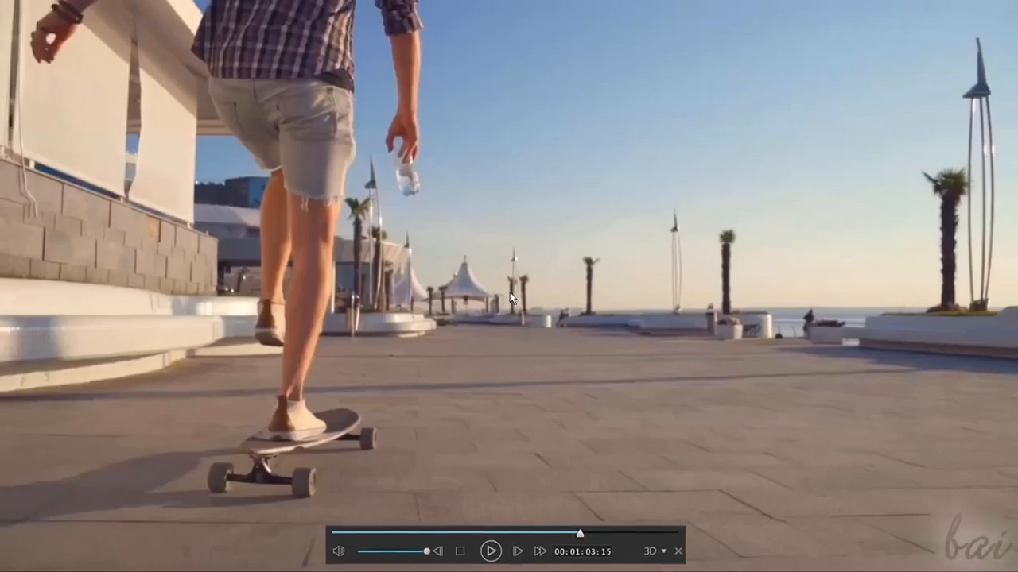
{"action": "left_click", "coordinate": [504, 554]}
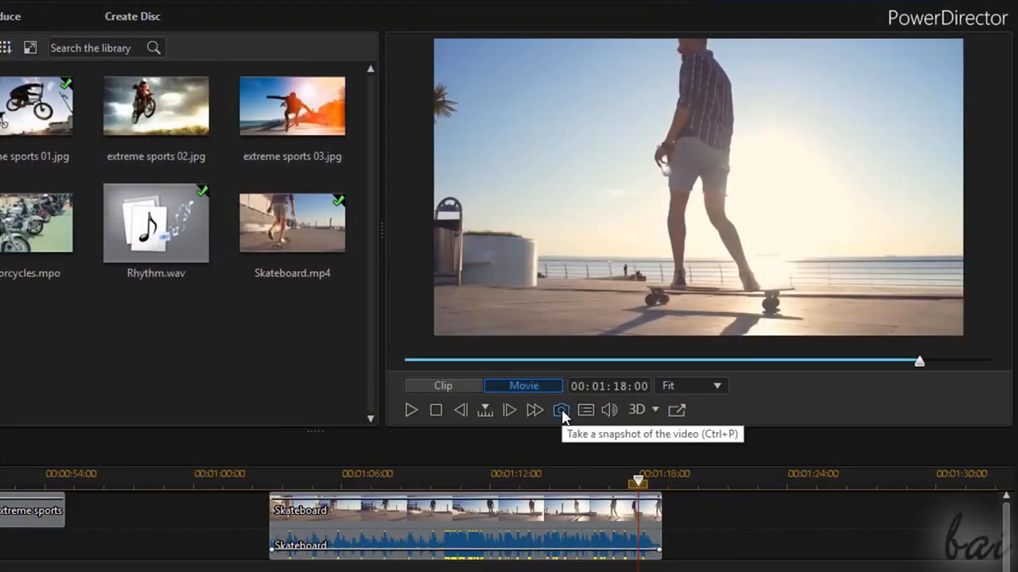
Step: Save a snapshot of the current video frame as Snapshot.jpg and open the preview quality options
{"action": "left_click", "coordinate": [560, 411]}
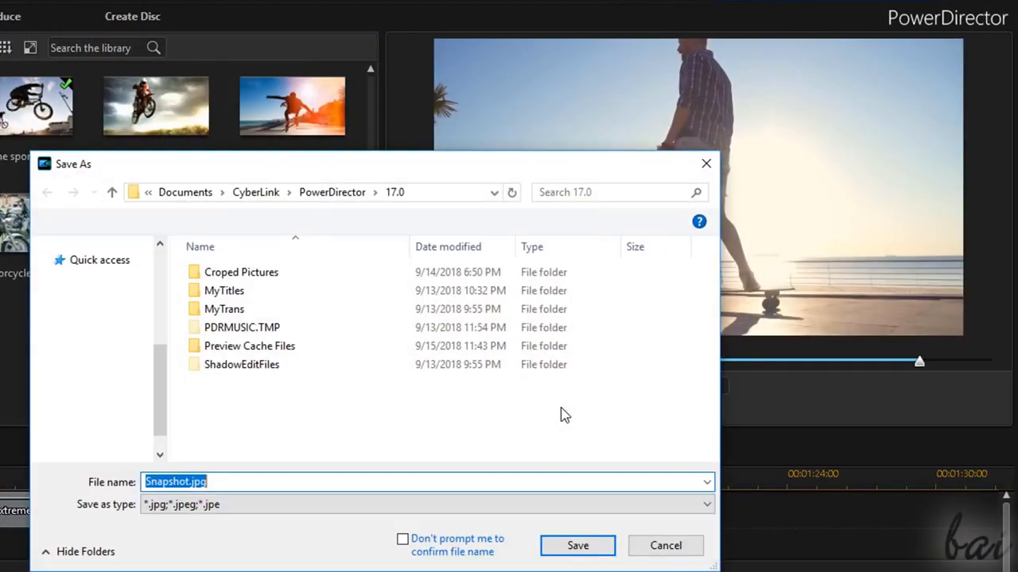
{"action": "key", "text": "Return"}
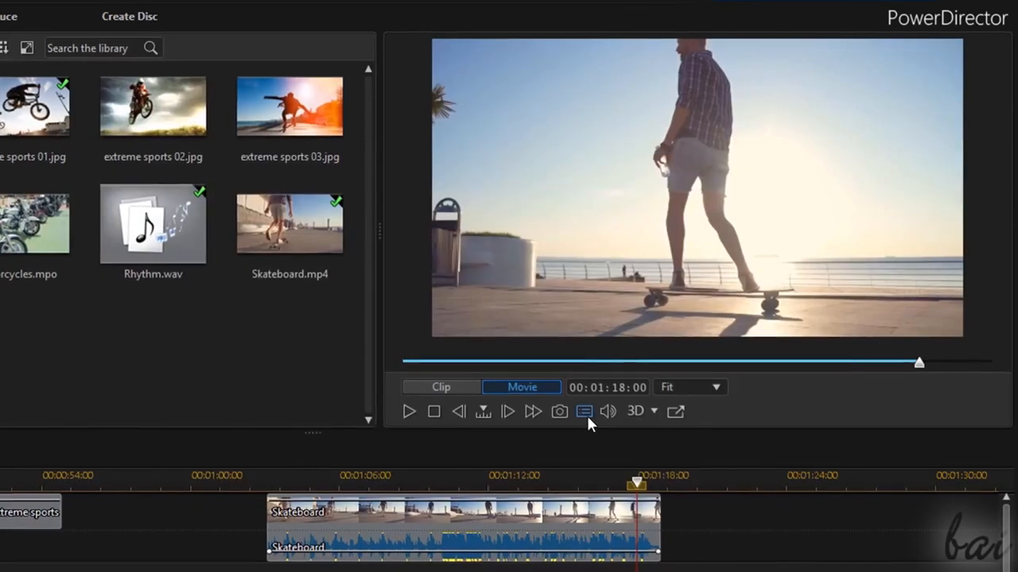
{"action": "left_click", "coordinate": [585, 415]}
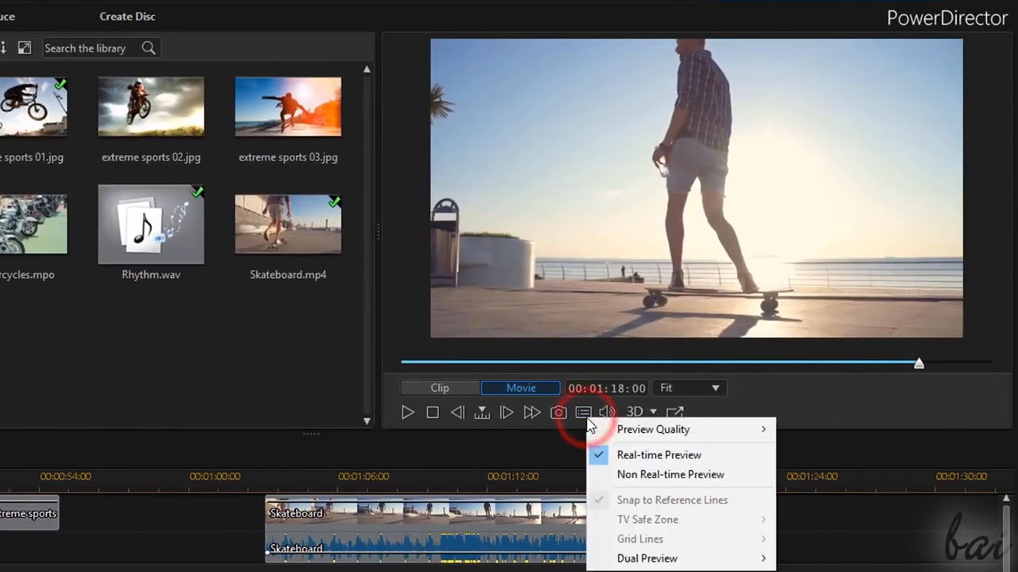
{"action": "mouse_move", "coordinate": [688, 431]}
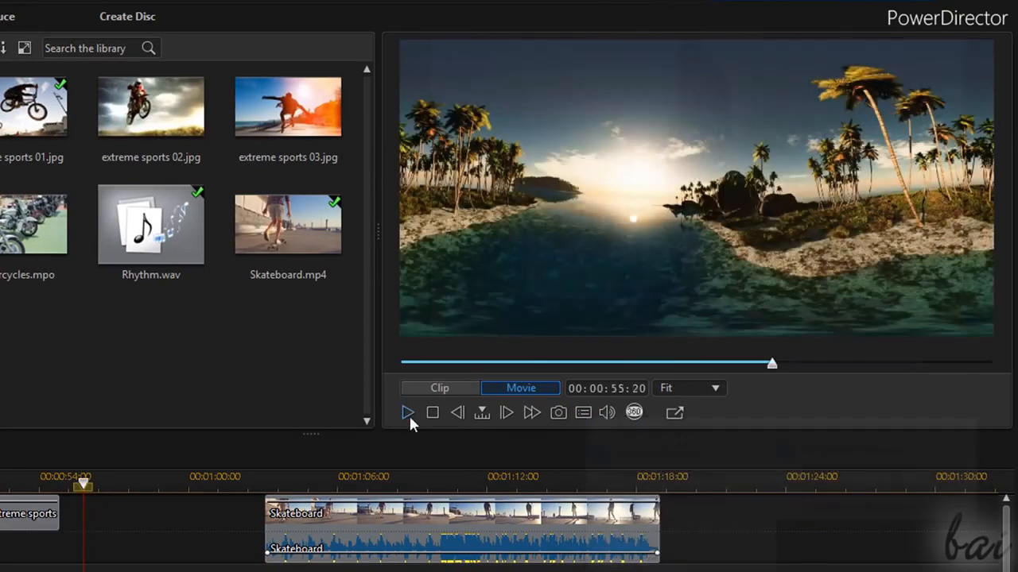
Step: Play and pause the beach 360 clip, then enable 360° viewer mode and look around the scene in several directions
{"action": "left_click", "coordinate": [408, 413]}
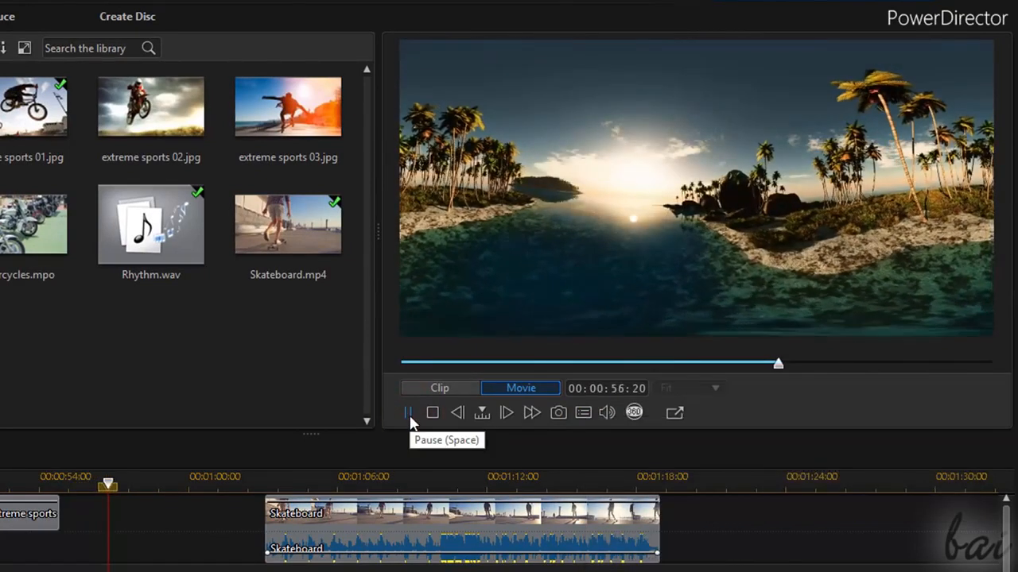
{"action": "left_click", "coordinate": [408, 413]}
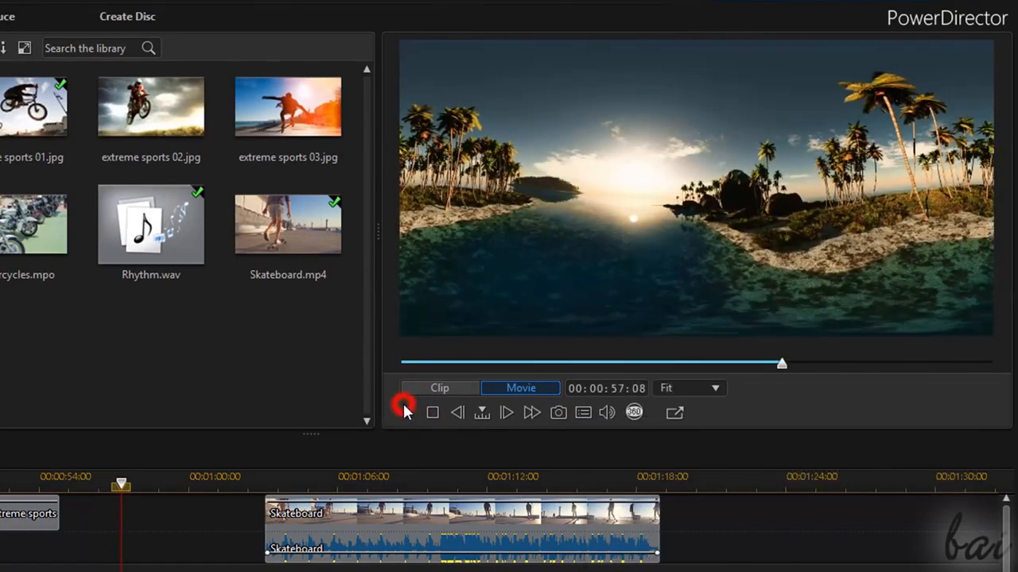
{"action": "left_click", "coordinate": [638, 415]}
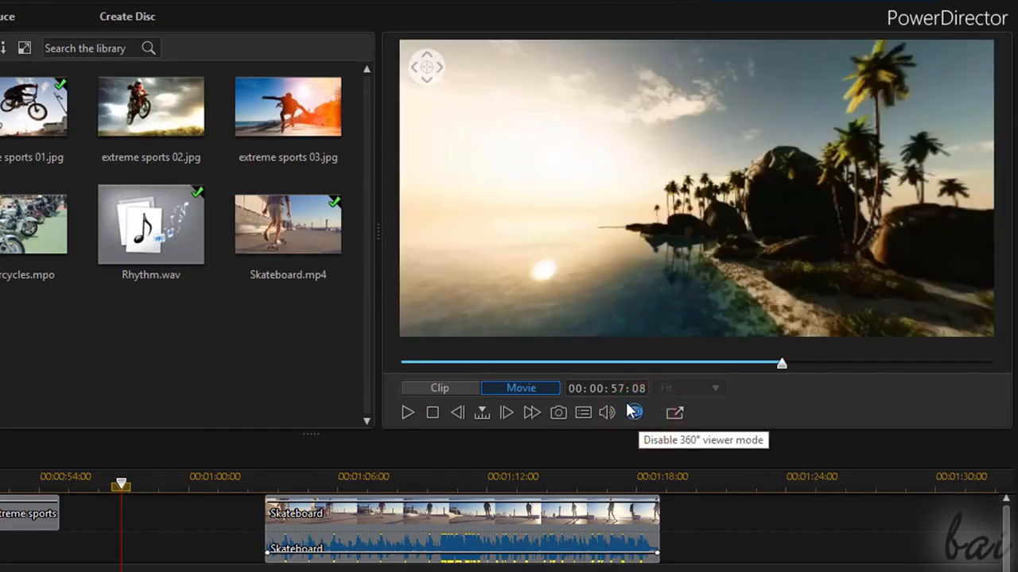
{"action": "left_click_drag", "start_coordinate": [761, 250], "coordinate": [489, 185]}
{"action": "left_click_drag", "start_coordinate": [700, 177], "coordinate": [518, 277]}
{"action": "left_click_drag", "start_coordinate": [802, 251], "coordinate": [546, 204]}
{"action": "left_click_drag", "start_coordinate": [846, 220], "coordinate": [604, 225]}
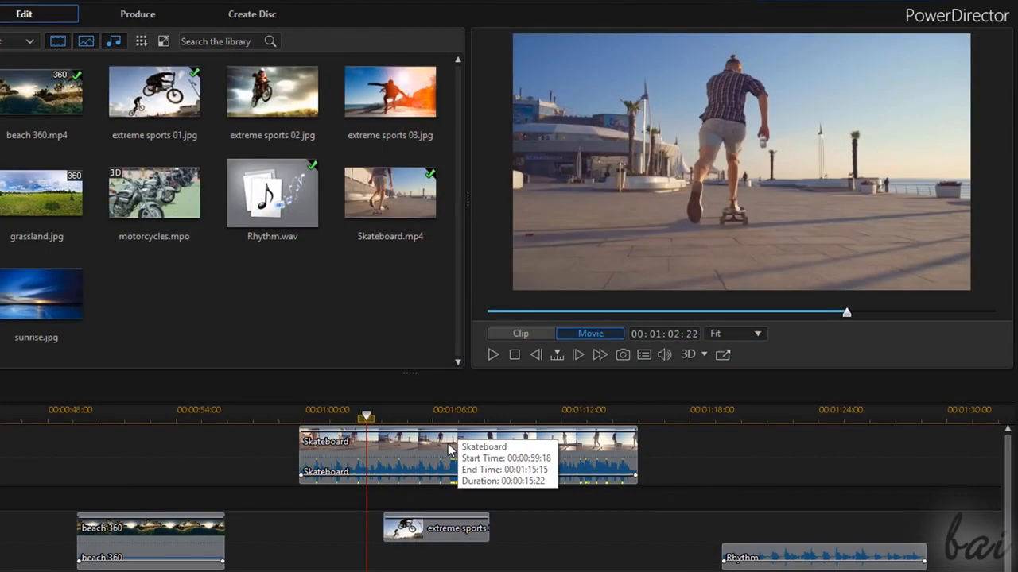
Step: Try moving, shrinking and rotating the extreme sports 01 image over the Skateboard video directly in the preview
{"action": "left_click", "coordinate": [523, 440]}
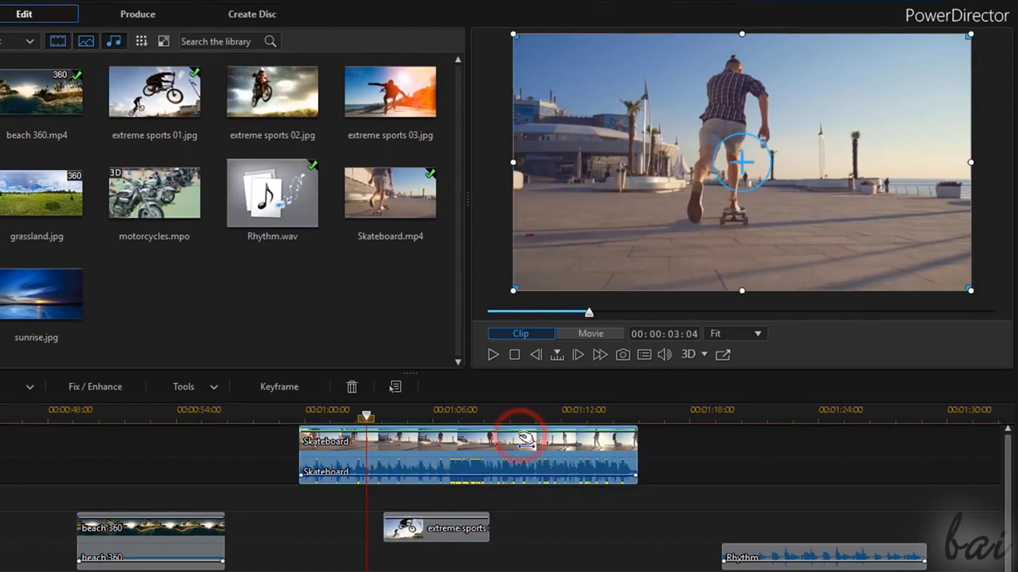
{"action": "left_click", "coordinate": [449, 538]}
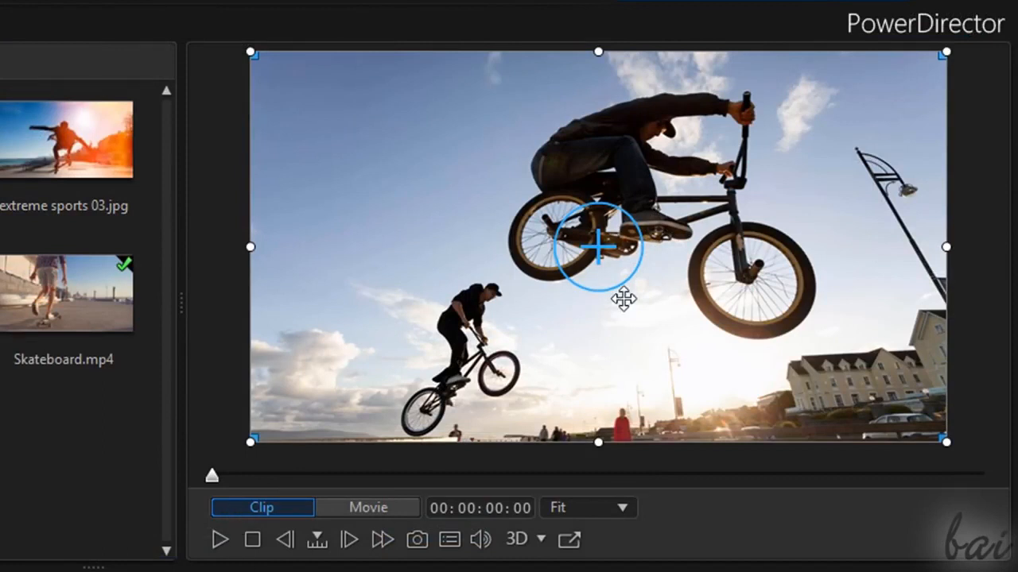
{"action": "left_click_drag", "start_coordinate": [793, 157], "coordinate": [774, 149]}
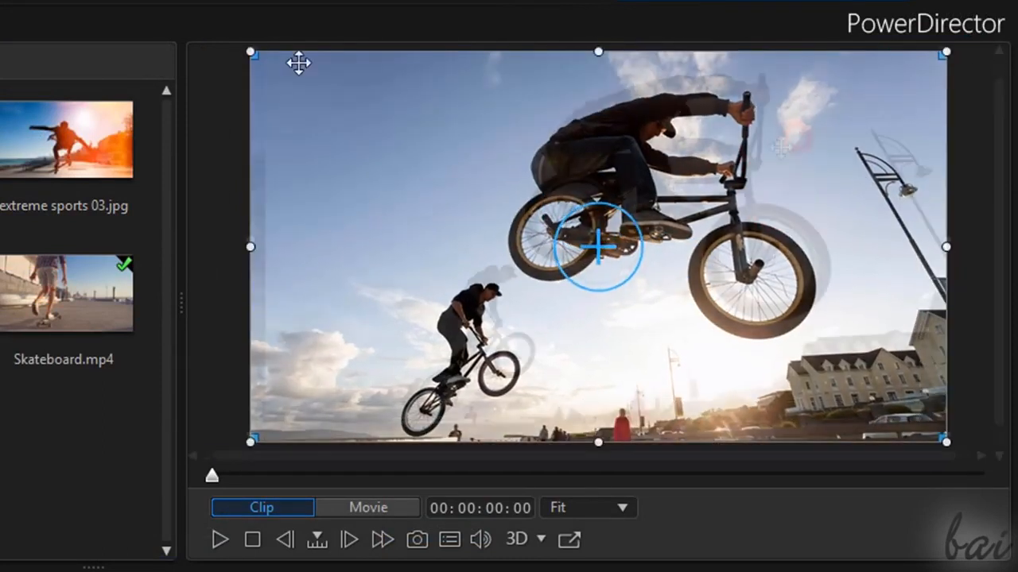
{"action": "left_click_drag", "start_coordinate": [247, 52], "coordinate": [531, 209]}
{"action": "left_click_drag", "start_coordinate": [582, 264], "coordinate": [636, 272]}
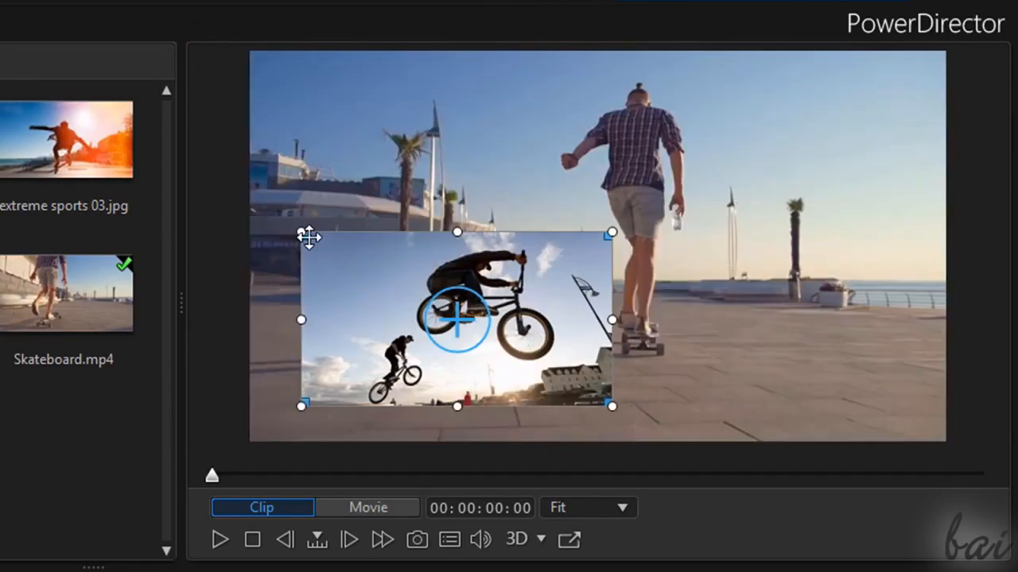
{"action": "left_click_drag", "start_coordinate": [308, 237], "coordinate": [327, 307]}
{"action": "left_click_drag", "start_coordinate": [484, 334], "coordinate": [467, 348]}
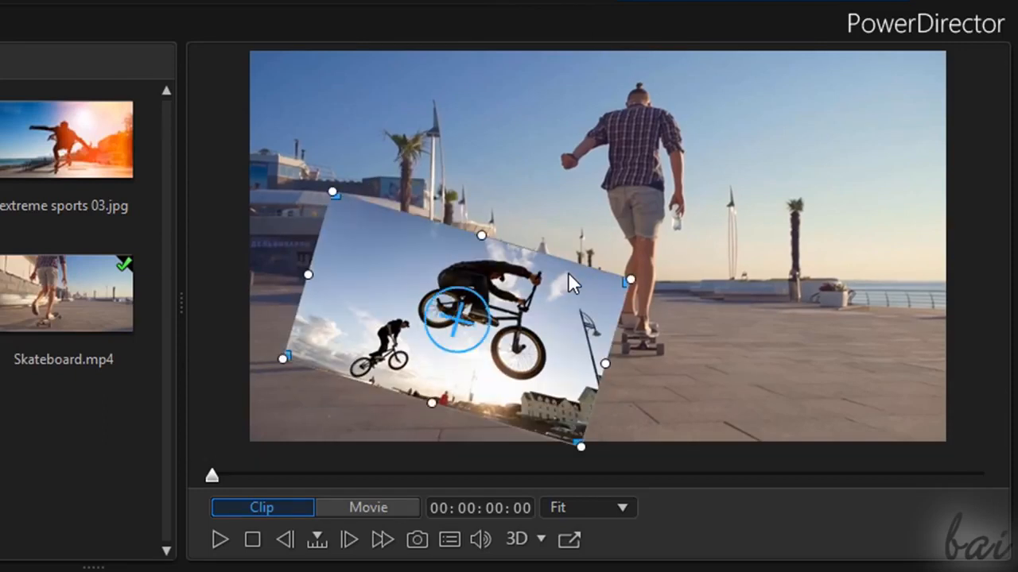
{"action": "key", "text": "ctrl+z"}
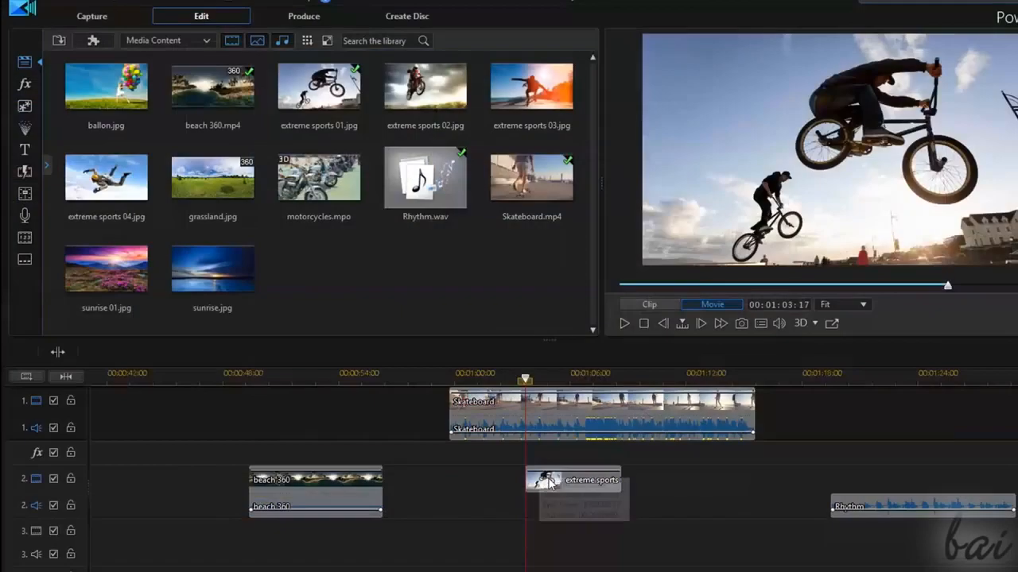
Step: Open the extreme sports 01 clip in PiP Designer and try shrinking and repositioning it within the frame
{"action": "left_click", "coordinate": [550, 479]}
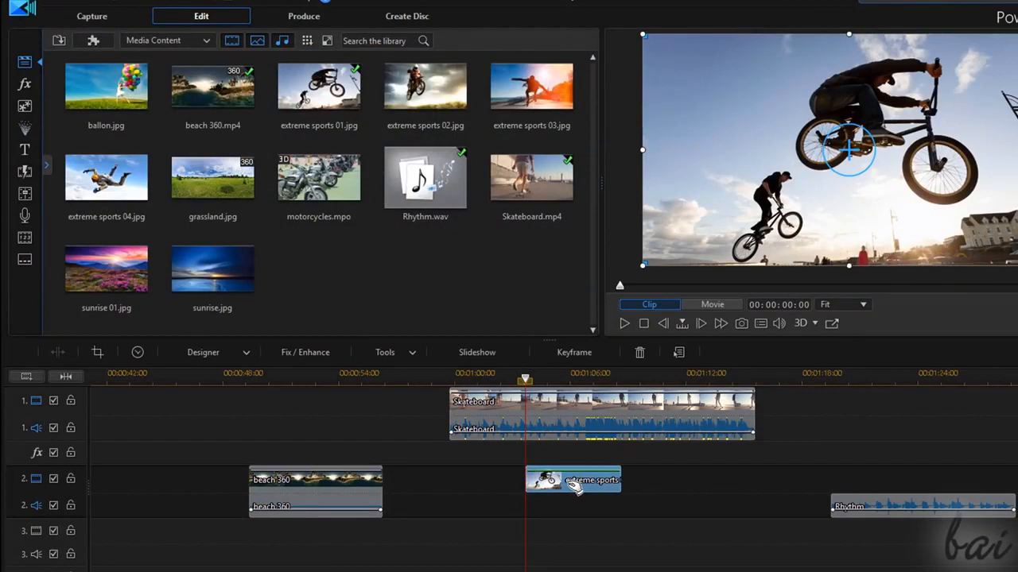
{"action": "double_click", "coordinate": [570, 486]}
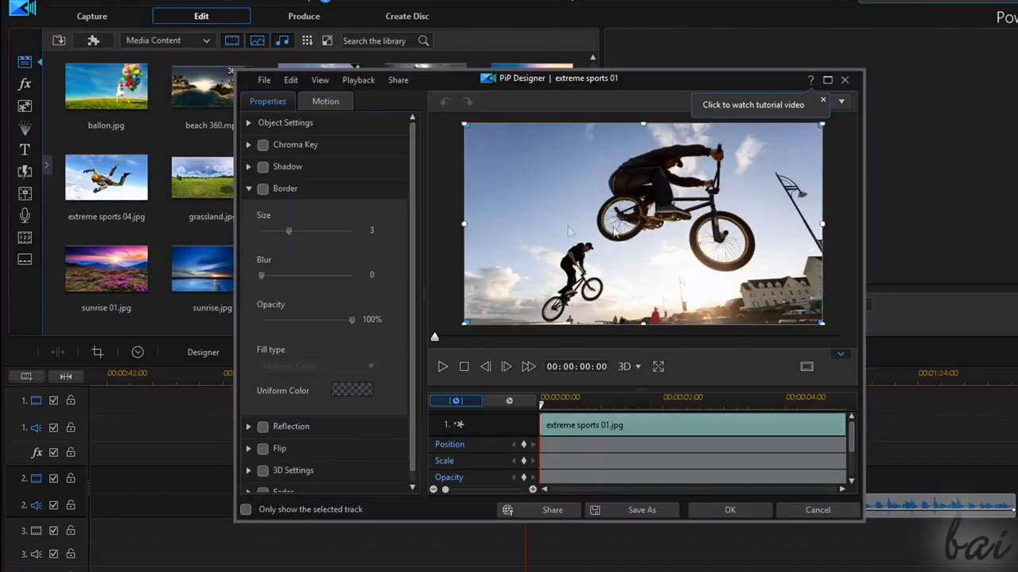
{"action": "left_click_drag", "start_coordinate": [463, 123], "coordinate": [527, 156]}
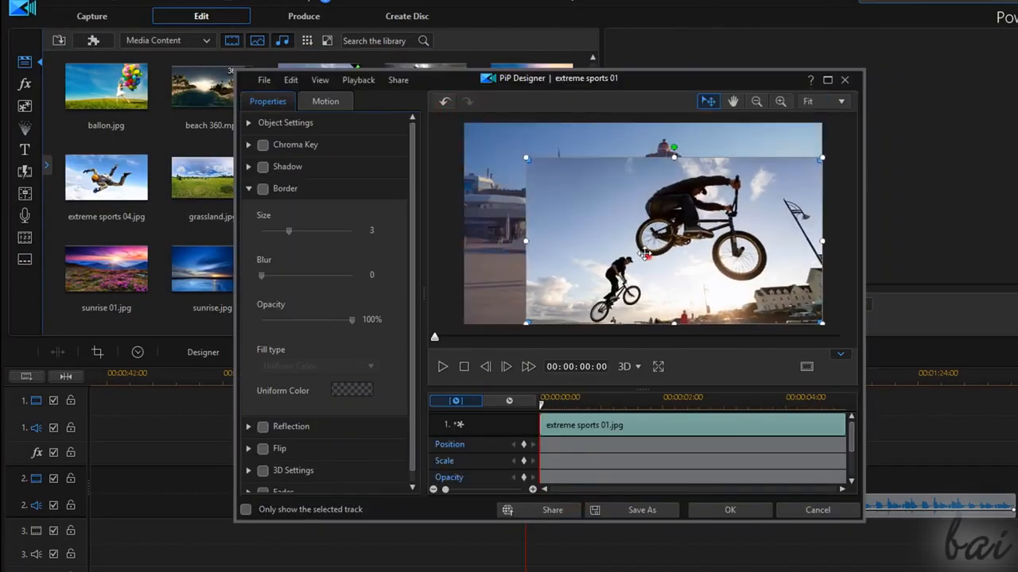
{"action": "left_click_drag", "start_coordinate": [649, 252], "coordinate": [579, 242]}
Step: Try a white border on the image with a blur of 3 and a larger border size
{"action": "left_click", "coordinate": [263, 190]}
{"action": "left_click_drag", "start_coordinate": [261, 275], "coordinate": [289, 276]}
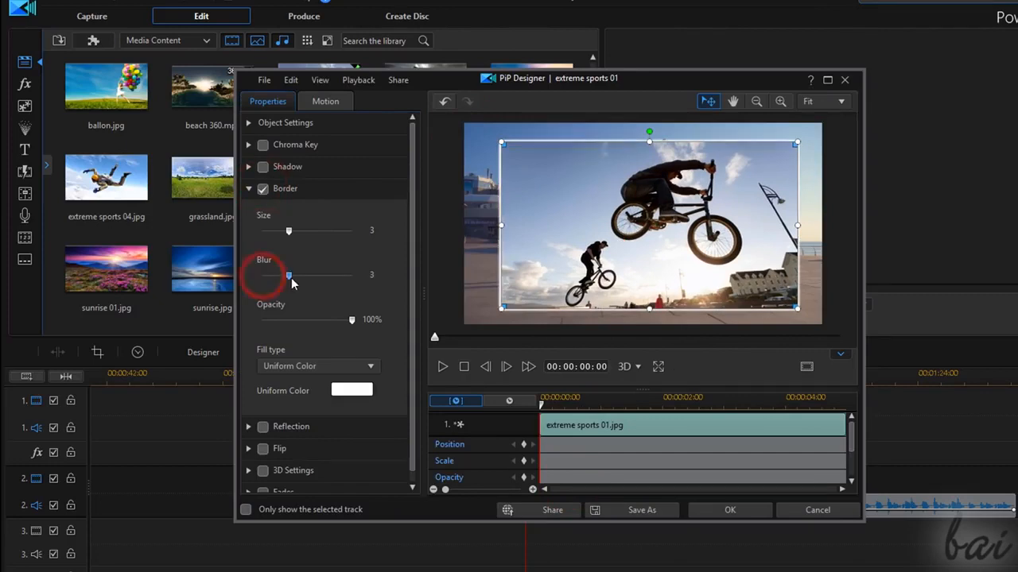
{"action": "left_click_drag", "start_coordinate": [291, 231], "coordinate": [309, 230]}
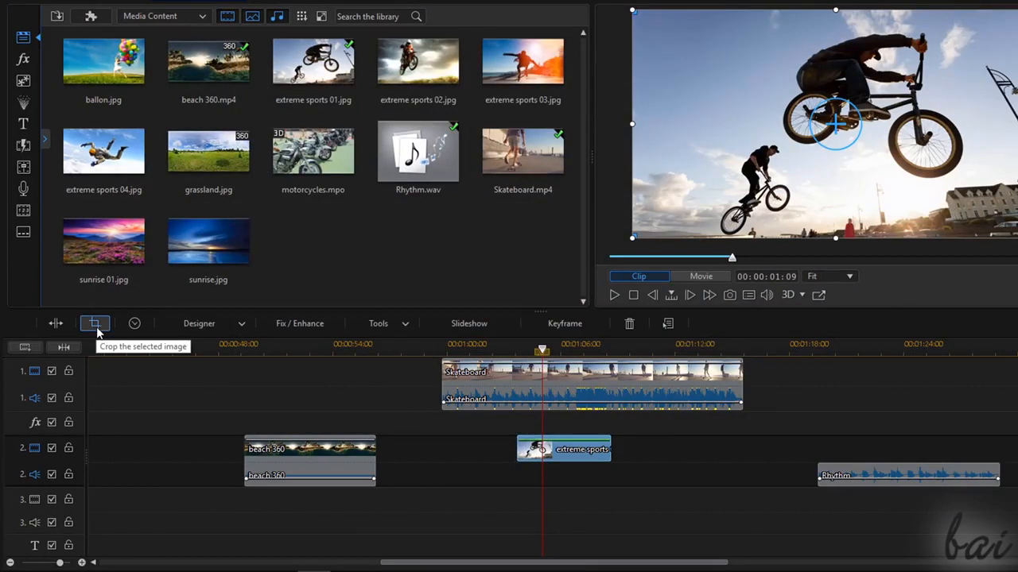
Step: Open the extreme sports 01 image for cropping and try a smaller crop area placed over the cyclists
{"action": "left_click", "coordinate": [94, 323]}
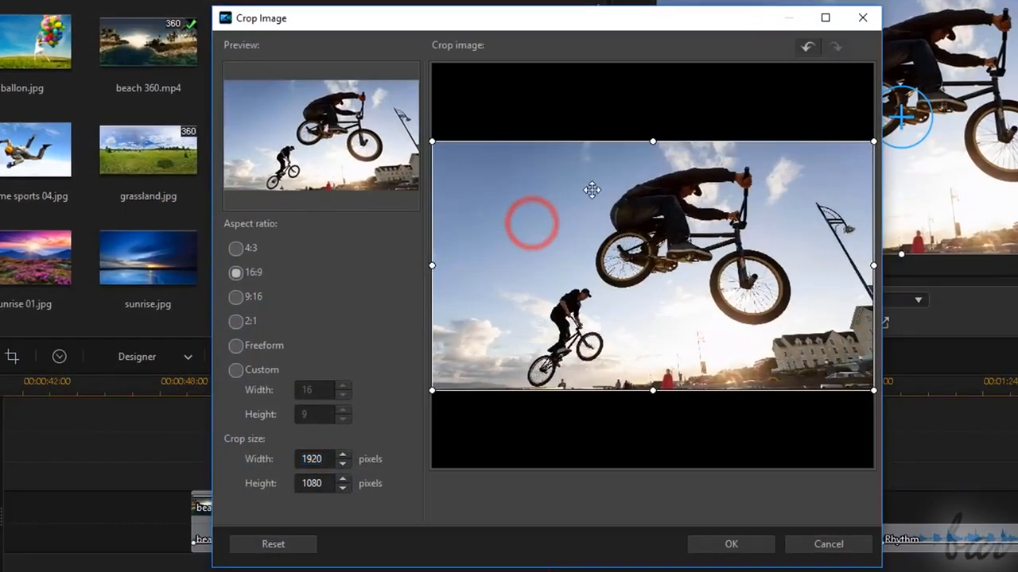
{"action": "left_click_drag", "start_coordinate": [434, 144], "coordinate": [624, 273]}
{"action": "left_click_drag", "start_coordinate": [747, 326], "coordinate": [743, 237]}
Step: Try the 4:3, 16:9, 9:16, 2:1, Freeform and Custom aspect ratios for the image crop
{"action": "left_click", "coordinate": [235, 249]}
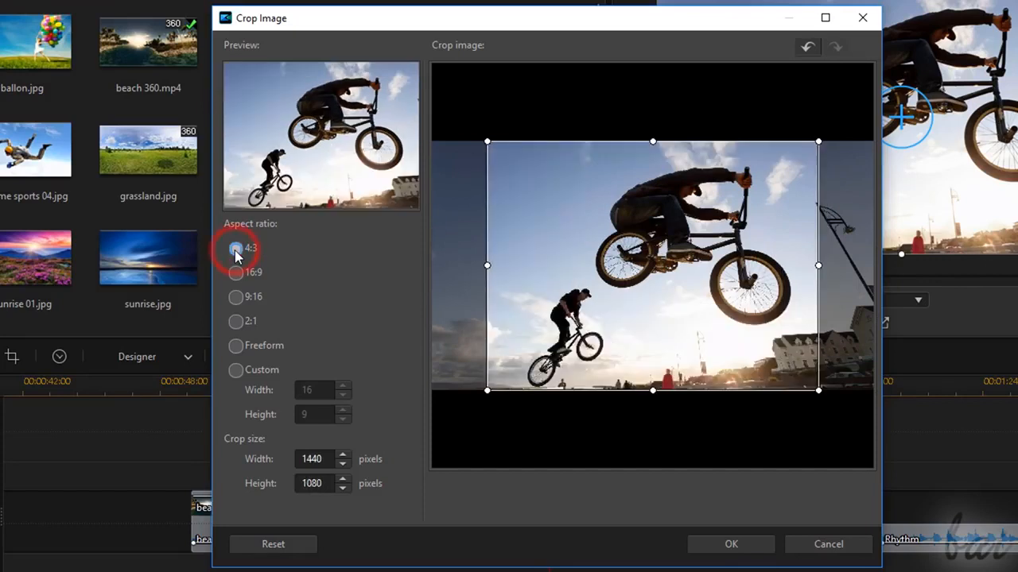
{"action": "left_click", "coordinate": [235, 273]}
{"action": "left_click", "coordinate": [236, 302]}
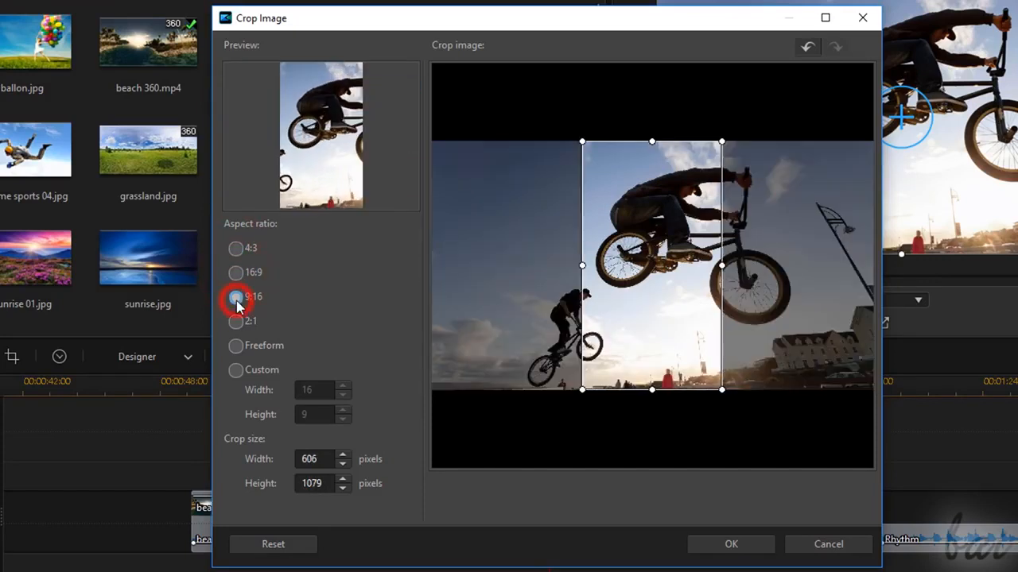
{"action": "left_click", "coordinate": [235, 323]}
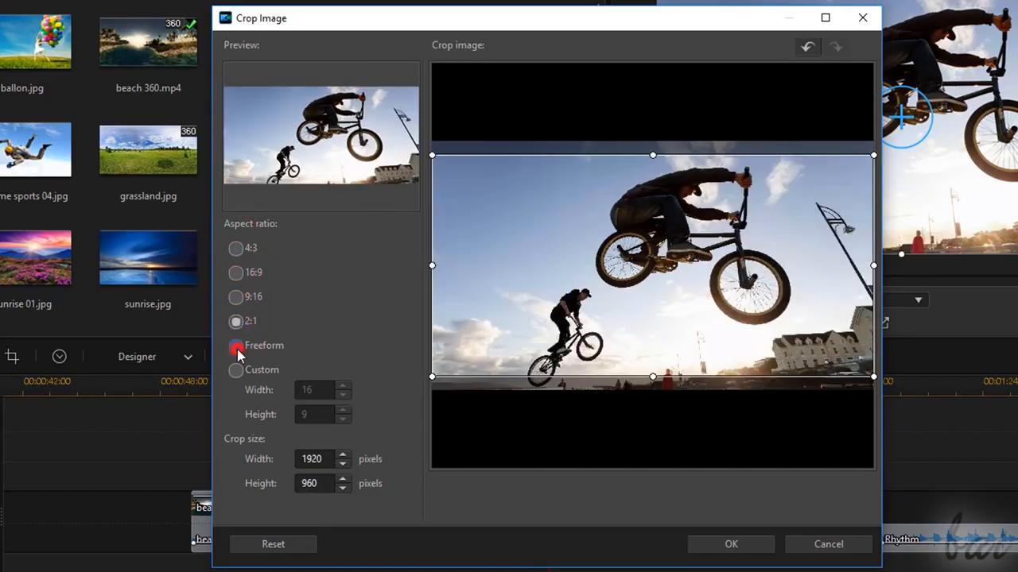
{"action": "left_click", "coordinate": [236, 371]}
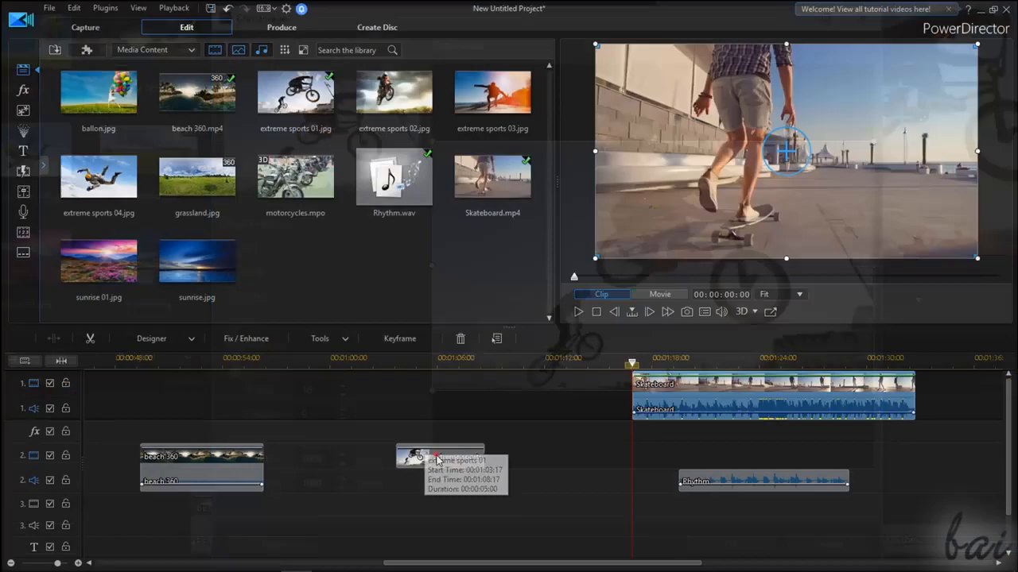
Step: Select the extreme sports 01 clip on track 2 and move it to an empty spot on track 1
{"action": "left_click", "coordinate": [436, 455]}
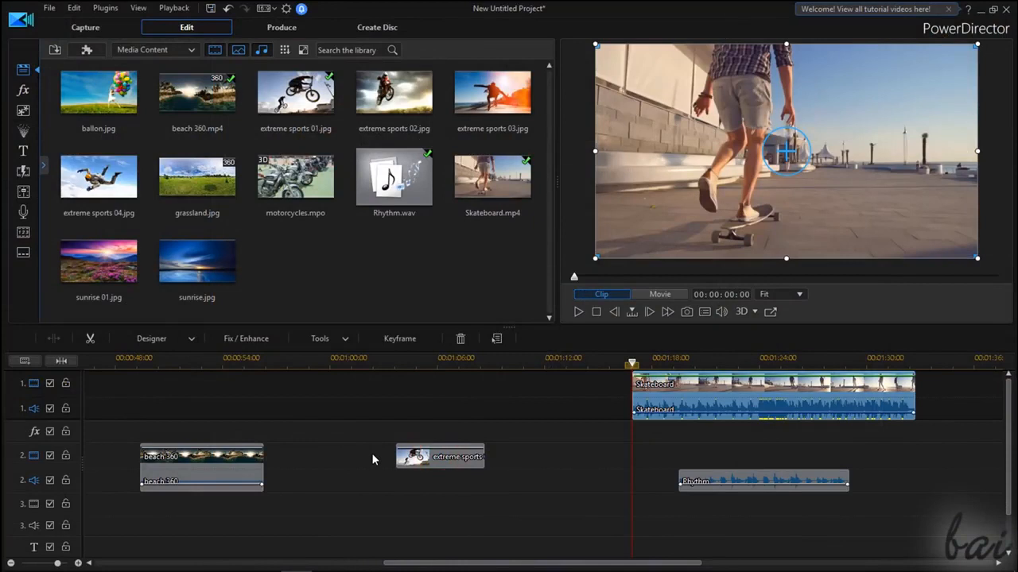
{"action": "left_click", "coordinate": [445, 457]}
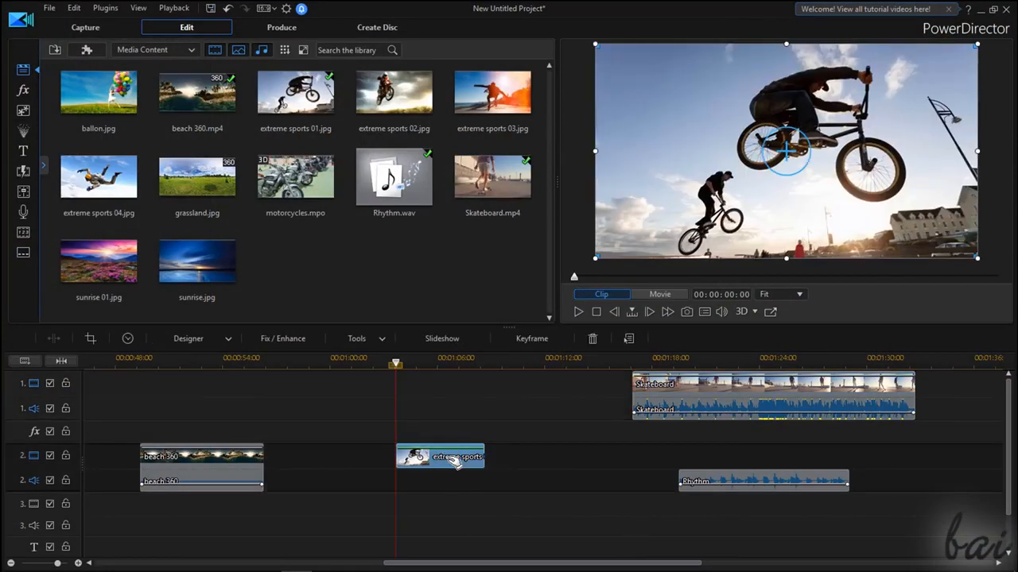
{"action": "left_click_drag", "start_coordinate": [454, 461], "coordinate": [374, 389]}
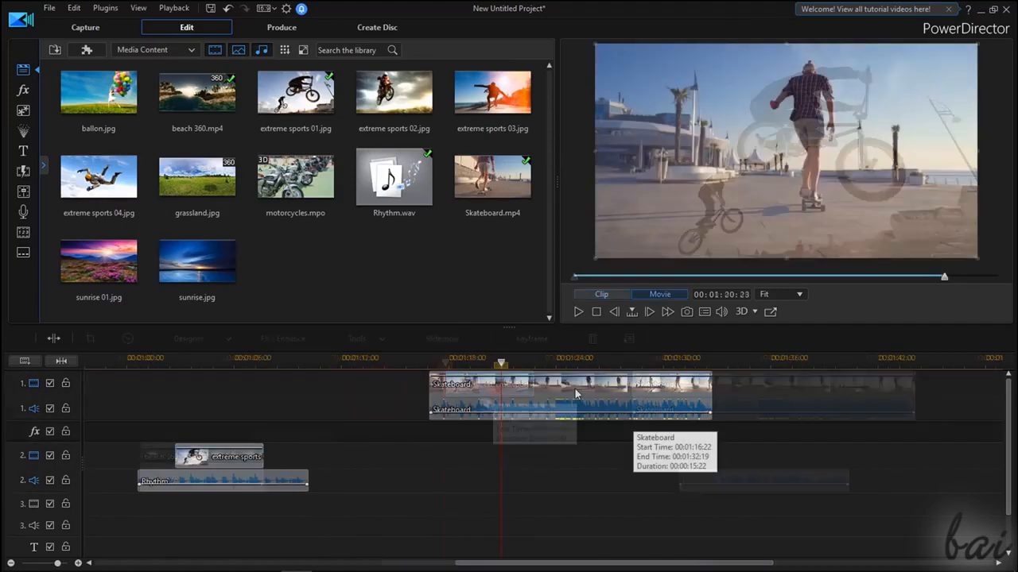
Step: Shift the Skateboard clip on track 1 slightly, unlink its video and audio, and try moving the audio separately
{"action": "left_click", "coordinate": [540, 387]}
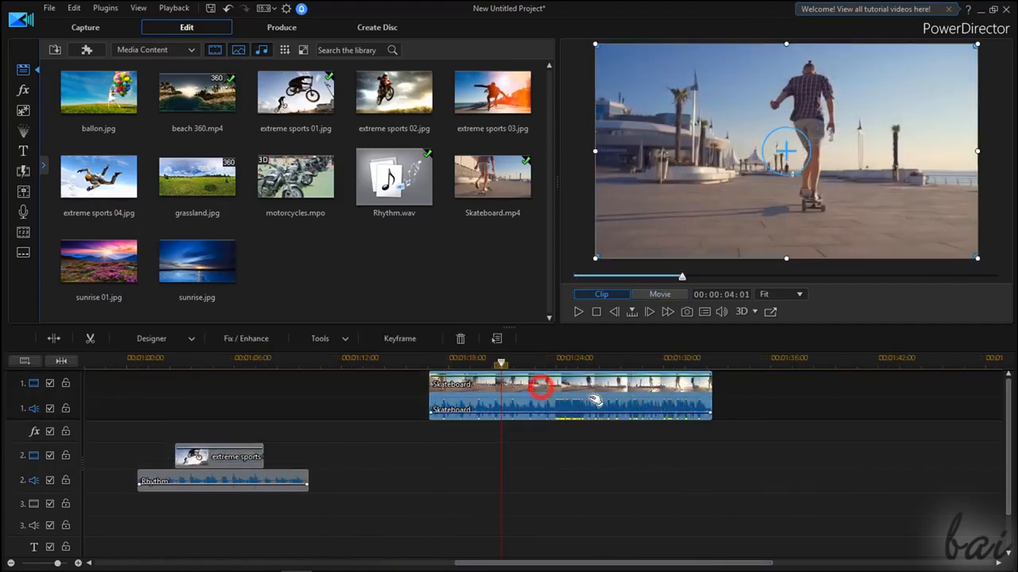
{"action": "left_click_drag", "start_coordinate": [584, 390], "coordinate": [604, 418]}
{"action": "right_click", "coordinate": [602, 414]}
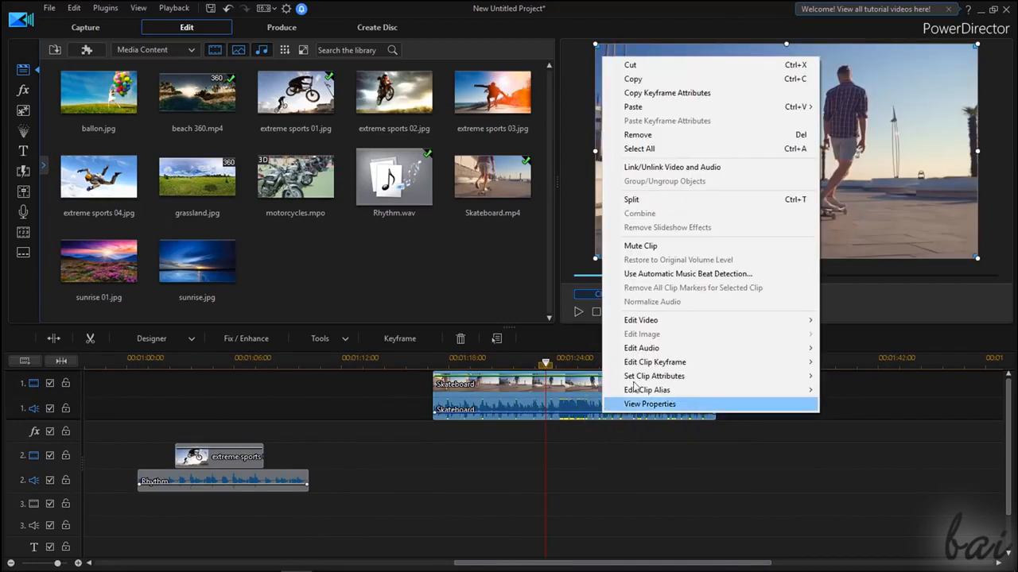
{"action": "left_click", "coordinate": [703, 169]}
{"action": "left_click", "coordinate": [520, 386]}
{"action": "left_click_drag", "start_coordinate": [530, 412], "coordinate": [429, 408]}
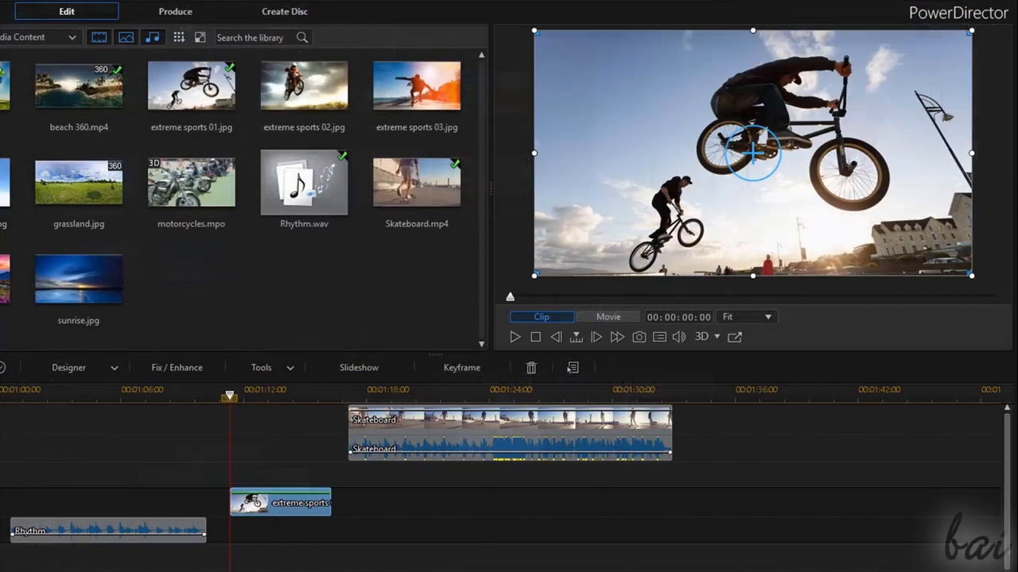
Step: Move the extreme sports 01 clip under the Skateboard clip on track 2 and play back from about 00:01:23:22
{"action": "left_click_drag", "start_coordinate": [385, 456], "coordinate": [457, 466]}
{"action": "left_click_drag", "start_coordinate": [374, 512], "coordinate": [520, 513]}
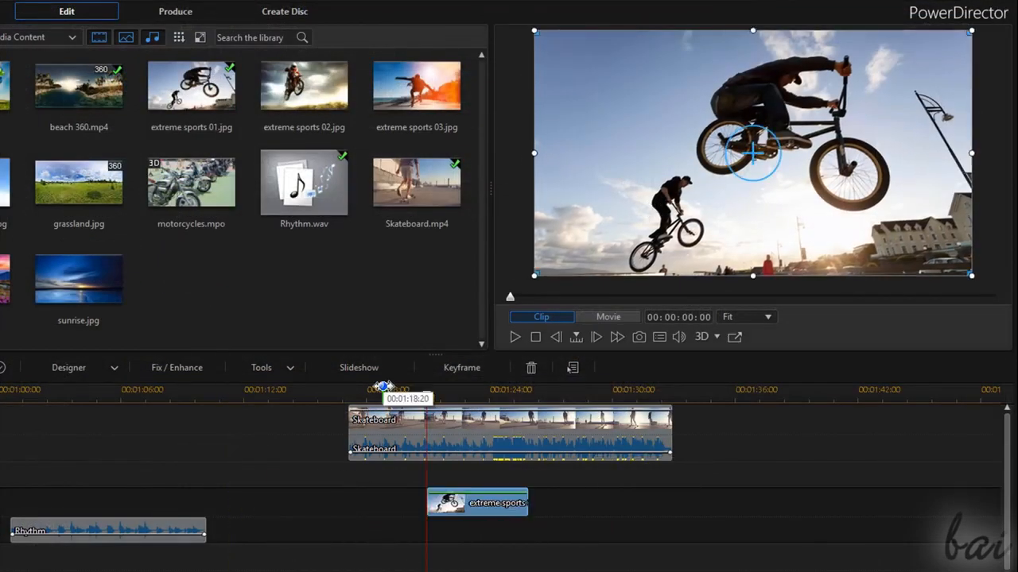
{"action": "left_click", "coordinate": [383, 388]}
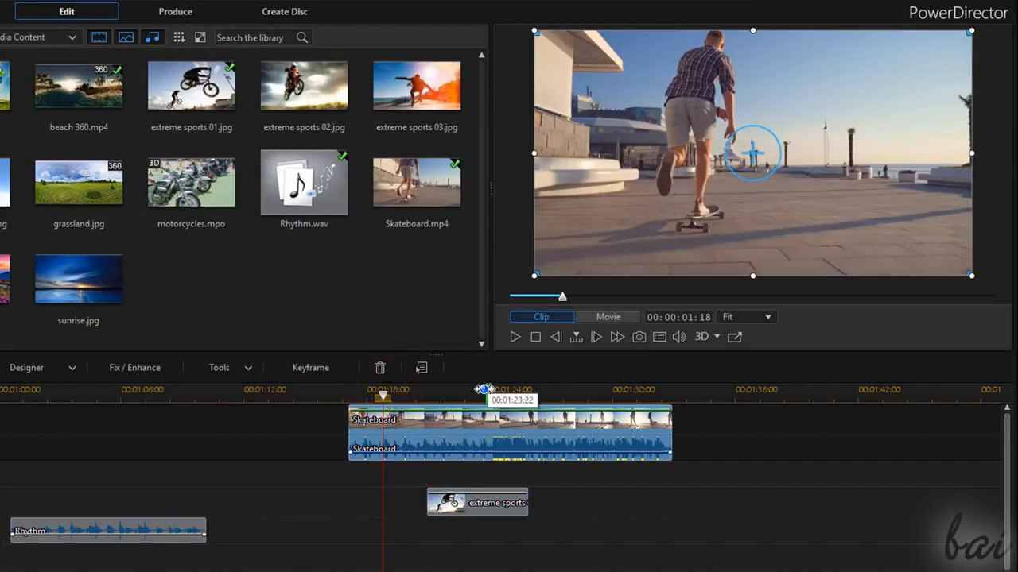
{"action": "left_click", "coordinate": [481, 391]}
{"action": "left_click", "coordinate": [516, 338]}
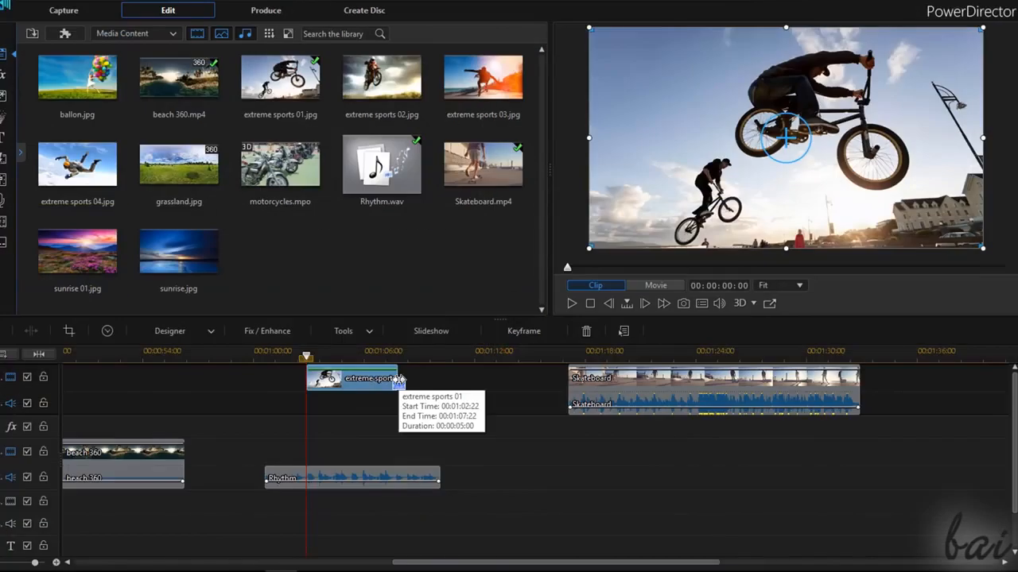
Step: Shorten the extreme sports 01 image clip on track 1 by trimming its end
{"action": "left_click", "coordinate": [397, 379]}
{"action": "left_click_drag", "start_coordinate": [397, 380], "coordinate": [359, 386]}
{"action": "left_click", "coordinate": [369, 393]}
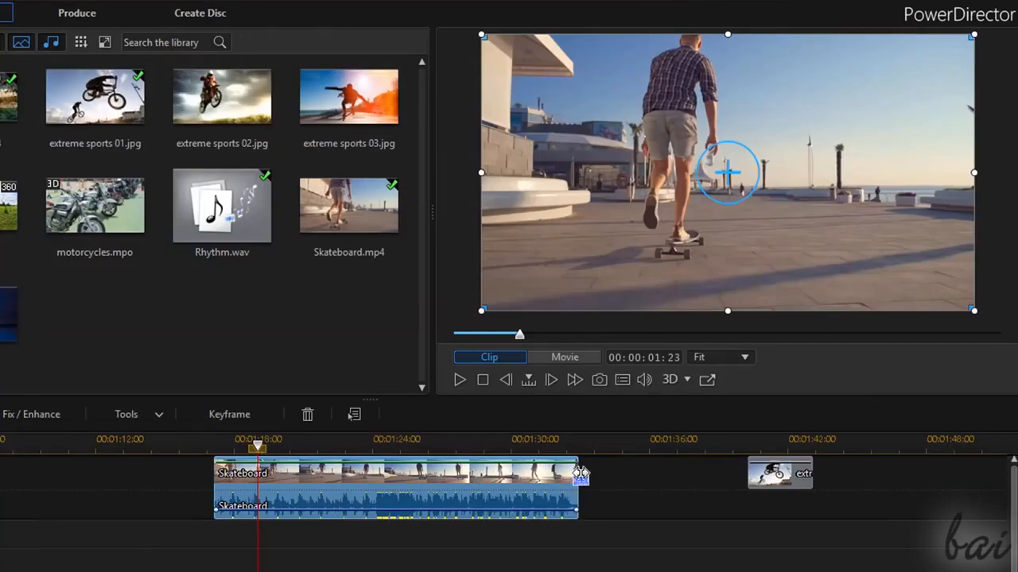
Step: Try to extend the end of the Skateboard video clip beyond its original duration
{"action": "mouse_move", "coordinate": [578, 481]}
{"action": "left_mouse_down"}
{"action": "mouse_move", "coordinate": [640, 489]}
{"action": "mouse_move", "coordinate": [701, 475]}
{"action": "left_mouse_up"}
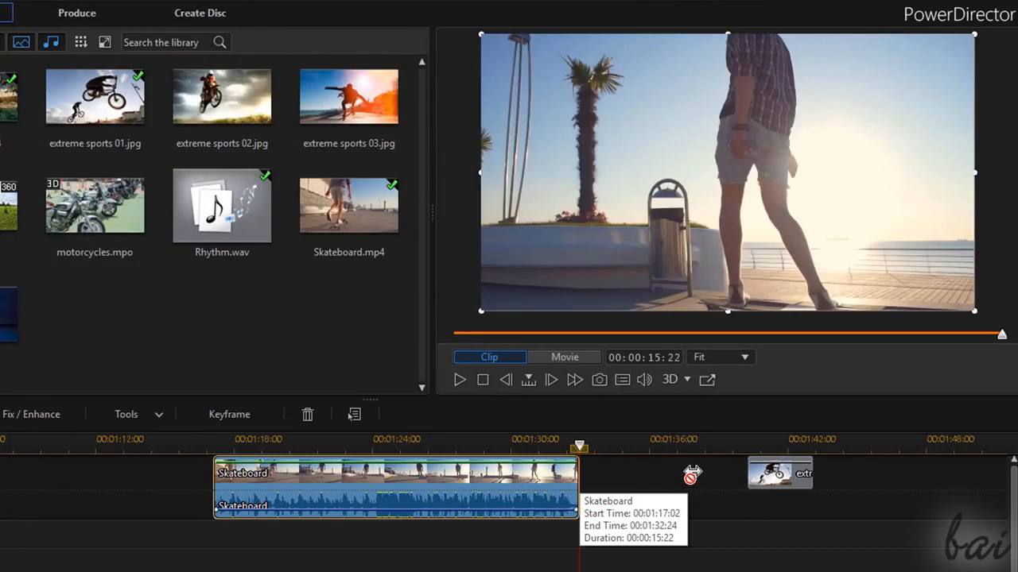
Step: Shorten the Skateboard clip to about 00:00:02:05 by trimming its end with Trim Only and play it back
{"action": "left_click_drag", "start_coordinate": [691, 475], "coordinate": [265, 491]}
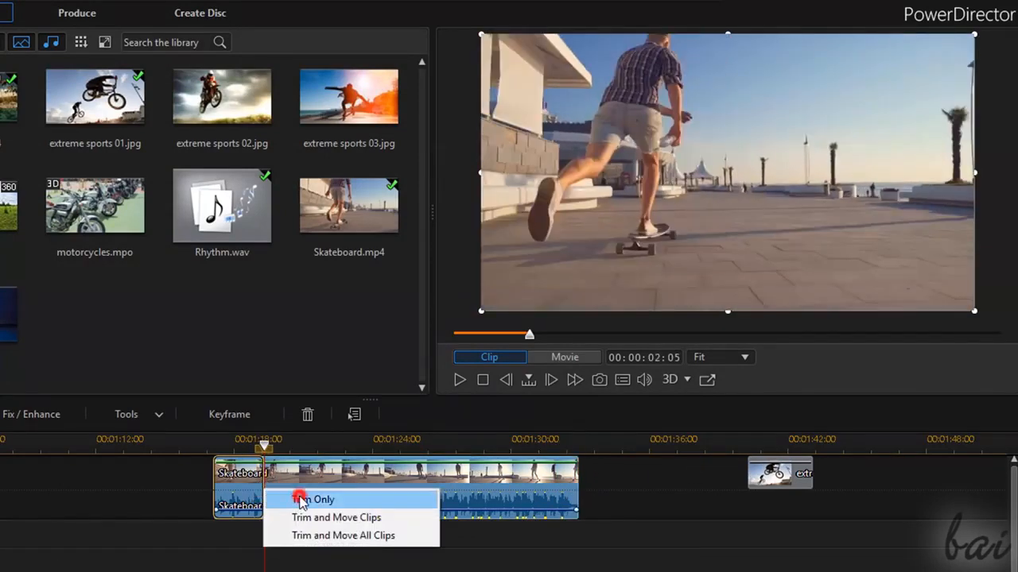
{"action": "left_click", "coordinate": [300, 495]}
{"action": "key", "text": "space"}
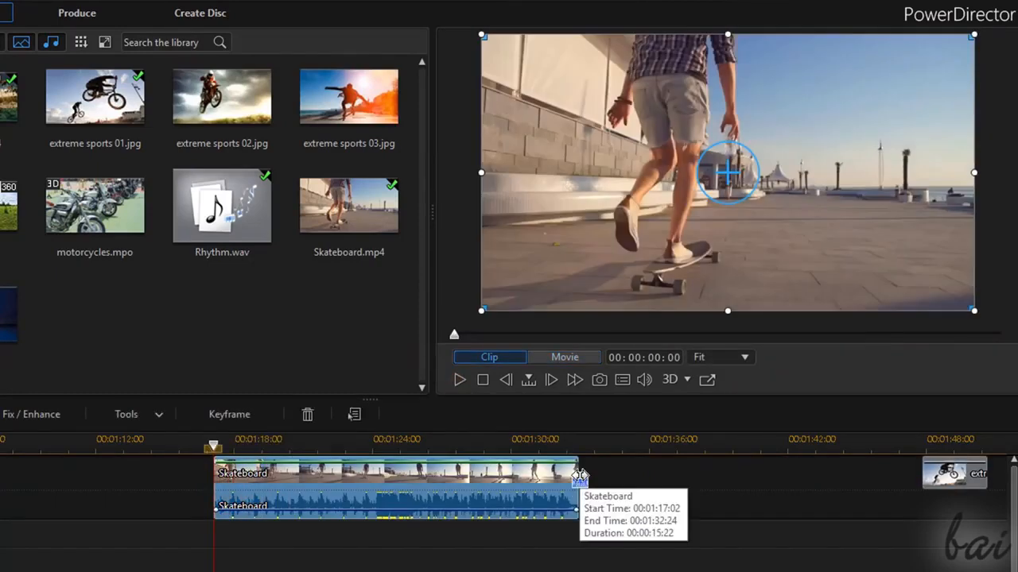
Step: Try stretching the end of the Skateboard clip outwards, play it from the start, and try compressing it inwards
{"action": "left_click_drag", "start_coordinate": [579, 475], "coordinate": [864, 476]}
{"action": "left_click", "coordinate": [217, 442]}
{"action": "left_click", "coordinate": [460, 382]}
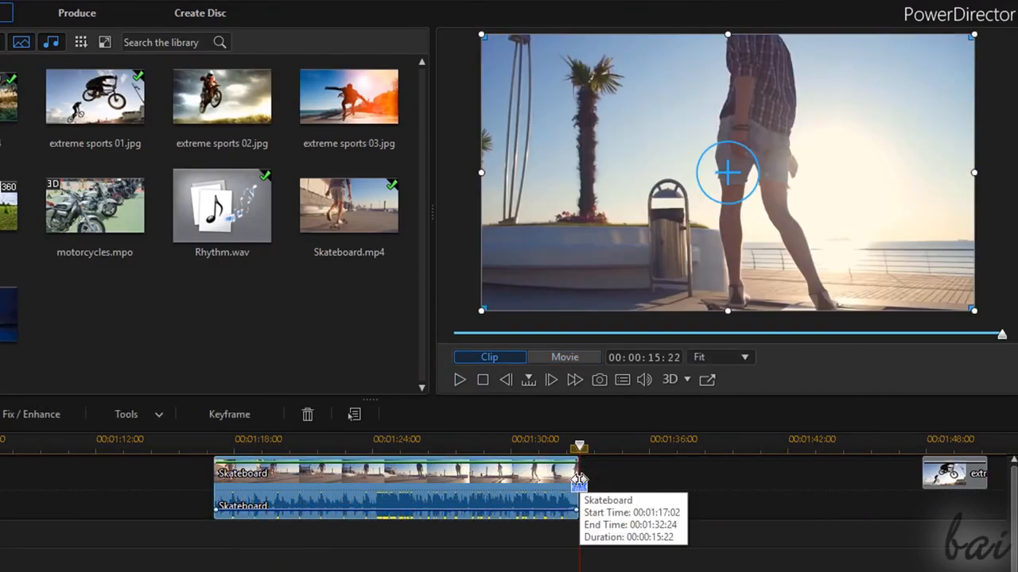
{"action": "left_click", "coordinate": [578, 478]}
{"action": "left_click_drag", "start_coordinate": [509, 484], "coordinate": [347, 484]}
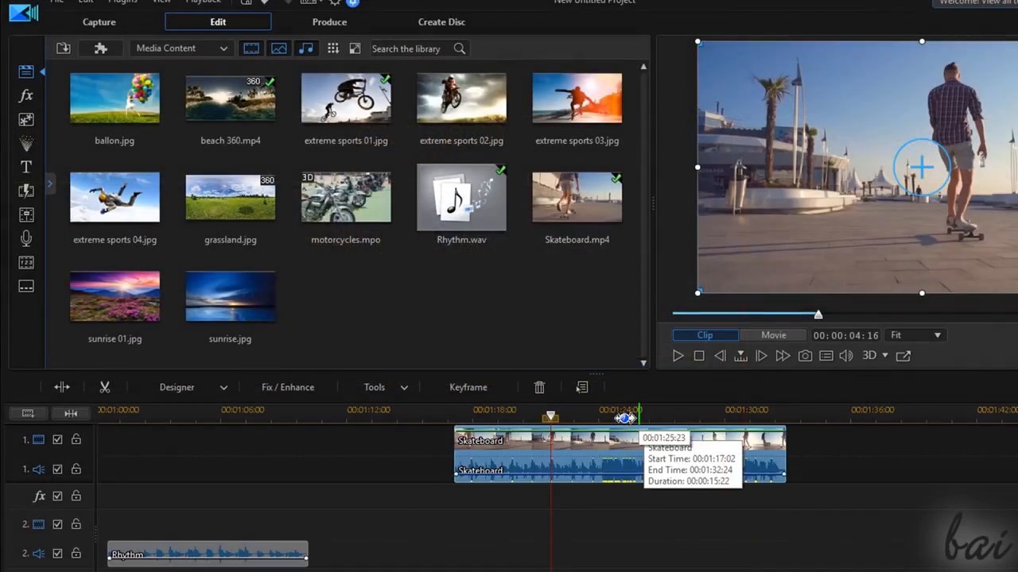
Step: Split the Skateboard clip at about 00:01:24 and split its second part again at about 00:01:28
{"action": "left_click", "coordinate": [621, 412]}
{"action": "right_click", "coordinate": [659, 445]}
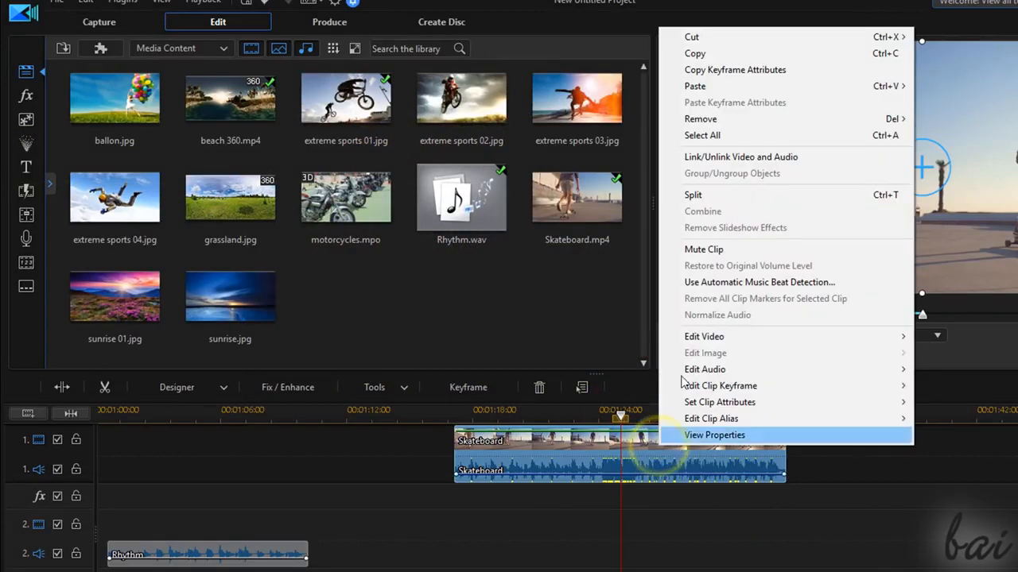
{"action": "left_click", "coordinate": [735, 195]}
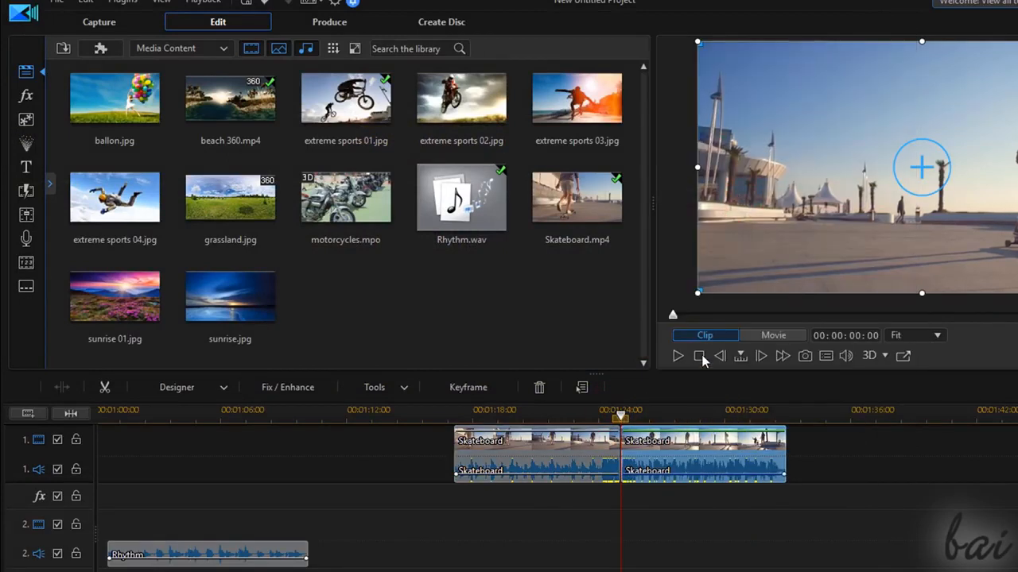
{"action": "left_click", "coordinate": [718, 414]}
{"action": "right_click", "coordinate": [727, 439]}
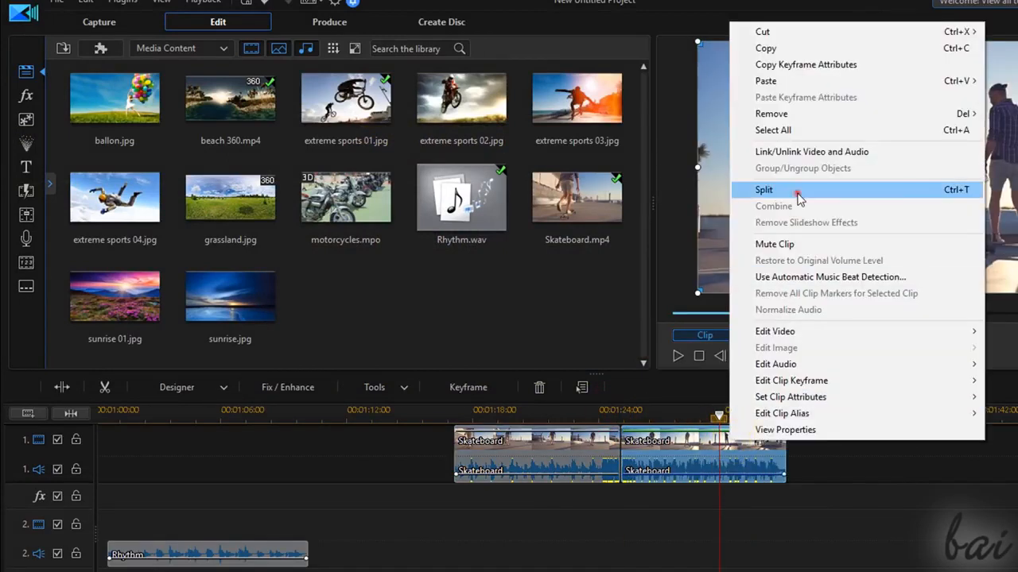
{"action": "left_click", "coordinate": [795, 200]}
Step: Move the split Skateboard pieces apart and cut the middle piece, leaving its gap on track 1
{"action": "left_click_drag", "start_coordinate": [701, 445], "coordinate": [751, 445]}
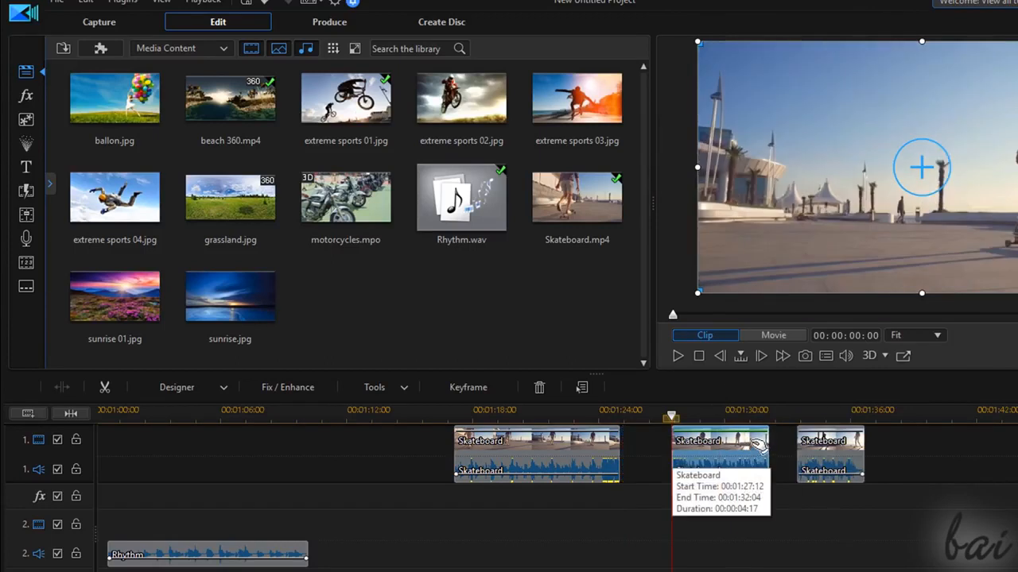
{"action": "right_click", "coordinate": [751, 444]}
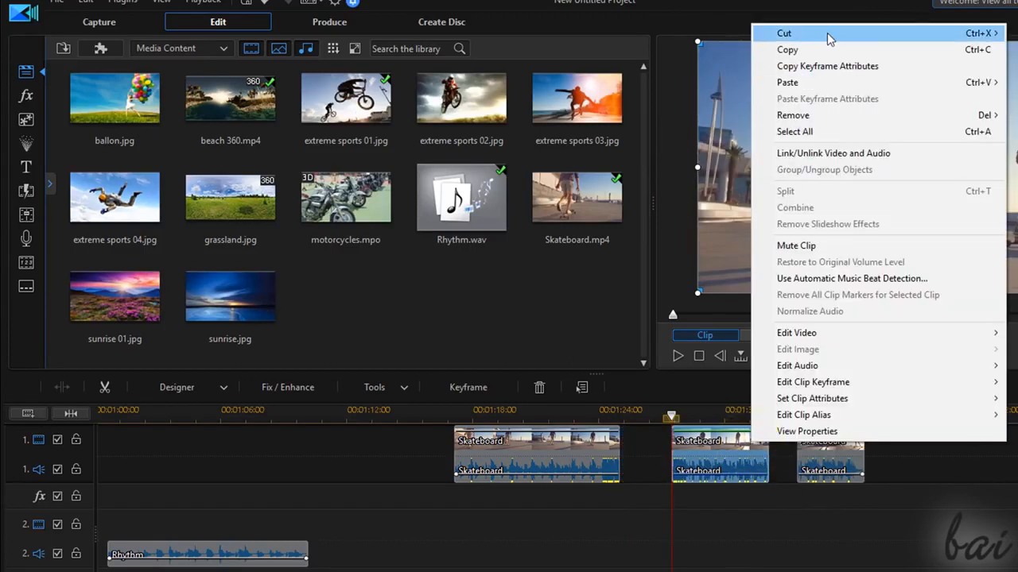
{"action": "mouse_move", "coordinate": [831, 36]}
{"action": "left_click", "coordinate": [725, 37]}
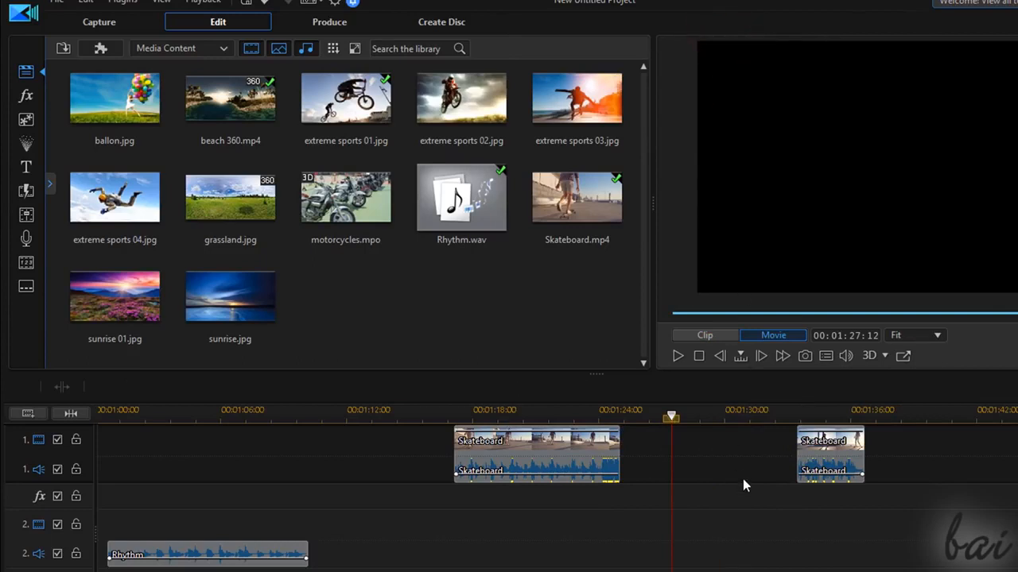
Step: Undo the recent cut, moves and splits of the Skateboard clip
{"action": "key", "text": "ctrl+z"}
{"action": "key", "text": "ctrl+z"}
{"action": "key", "text": "ctrl+z"}
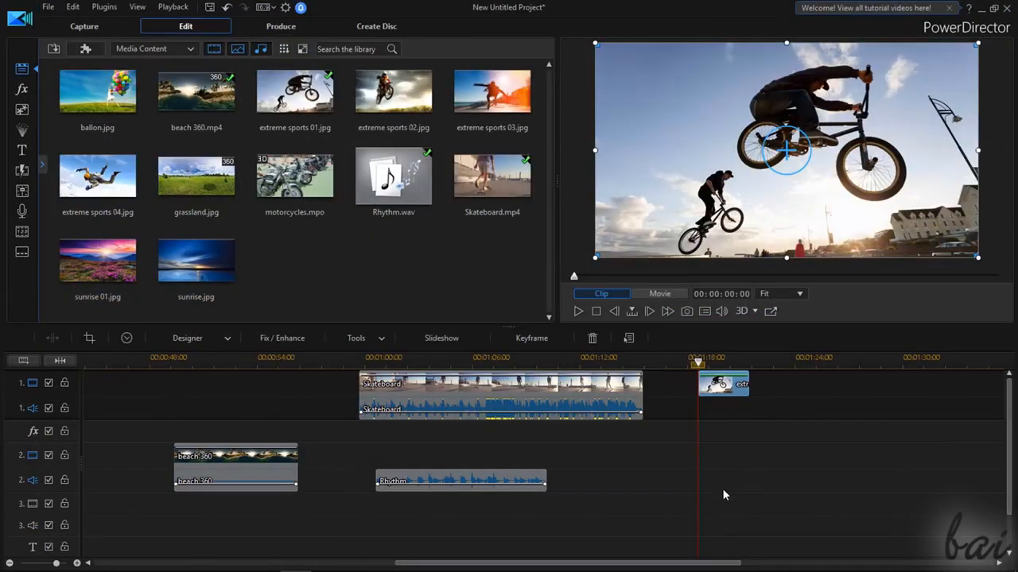
Step: Select all clips on tracks 1 and 2 together, move them earlier on the timeline, and cut them
{"action": "left_click_drag", "start_coordinate": [781, 520], "coordinate": [201, 383]}
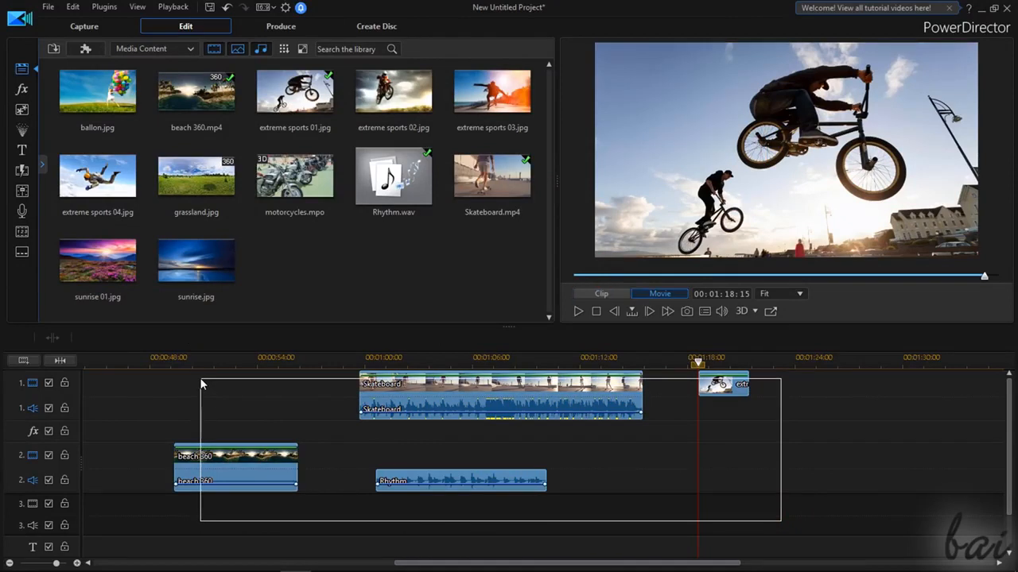
{"action": "mouse_move", "coordinate": [450, 399]}
{"action": "left_mouse_down"}
{"action": "mouse_move", "coordinate": [449, 390]}
{"action": "mouse_move", "coordinate": [604, 390]}
{"action": "mouse_move", "coordinate": [508, 401]}
{"action": "mouse_move", "coordinate": [418, 382]}
{"action": "mouse_move", "coordinate": [467, 390]}
{"action": "left_mouse_up"}
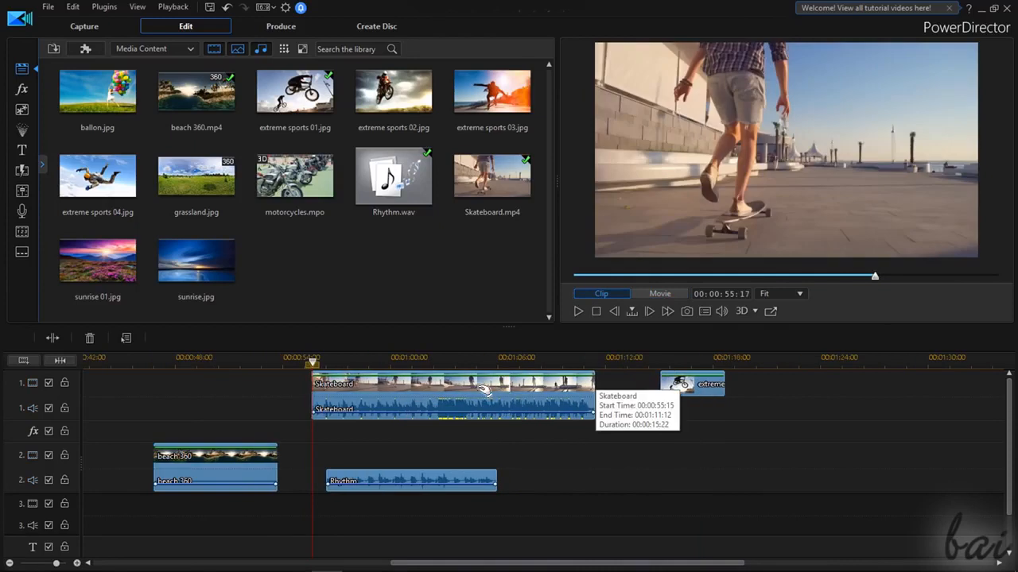
{"action": "right_click", "coordinate": [467, 390]}
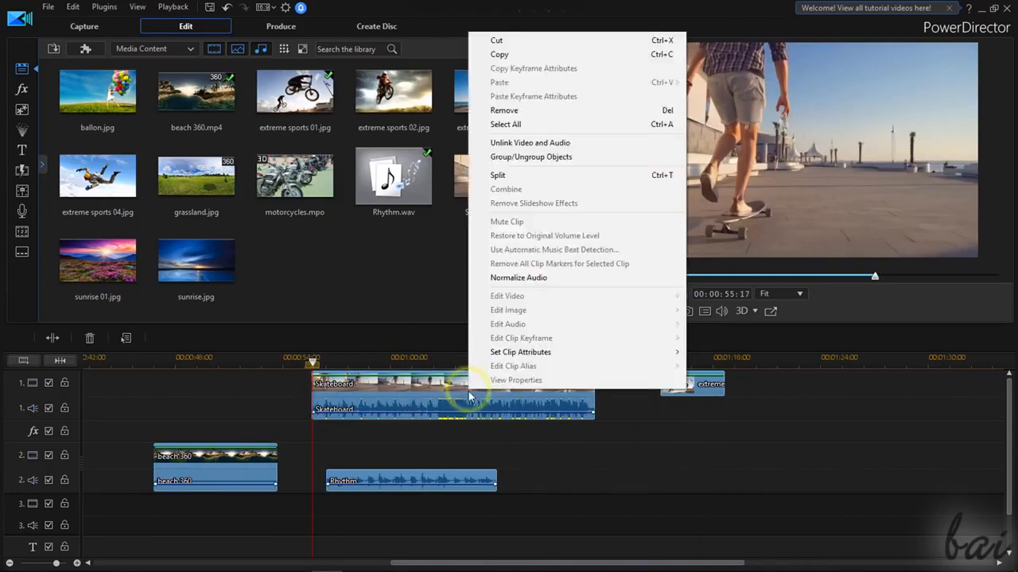
{"action": "left_click", "coordinate": [586, 42]}
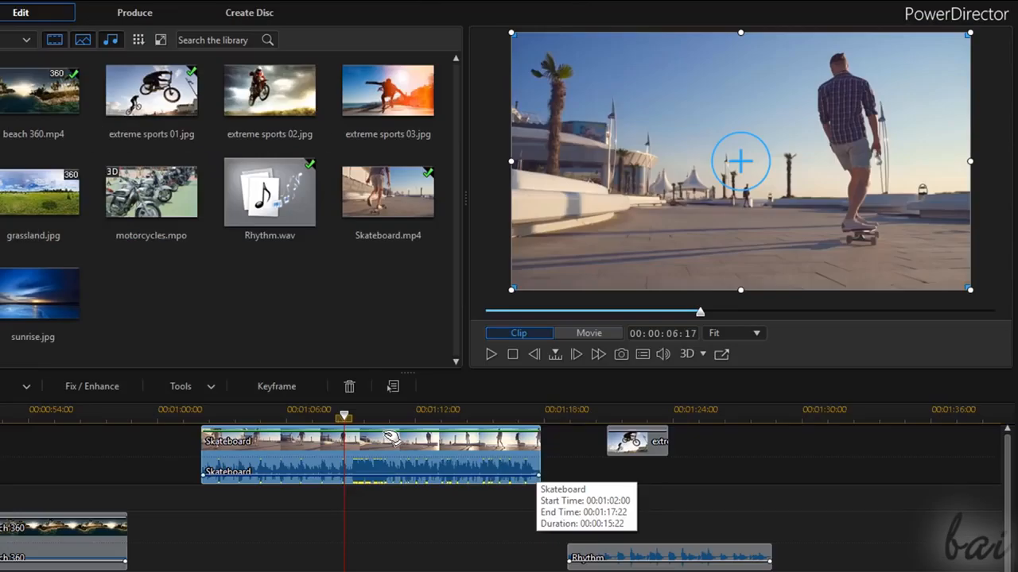
Step: Lower the Skateboard video's opacity line to about 45 and play the clip
{"action": "mouse_move", "coordinate": [365, 430]}
{"action": "left_mouse_down"}
{"action": "mouse_move", "coordinate": [372, 446]}
{"action": "mouse_move", "coordinate": [376, 435]}
{"action": "left_mouse_up"}
{"action": "left_click", "coordinate": [370, 430]}
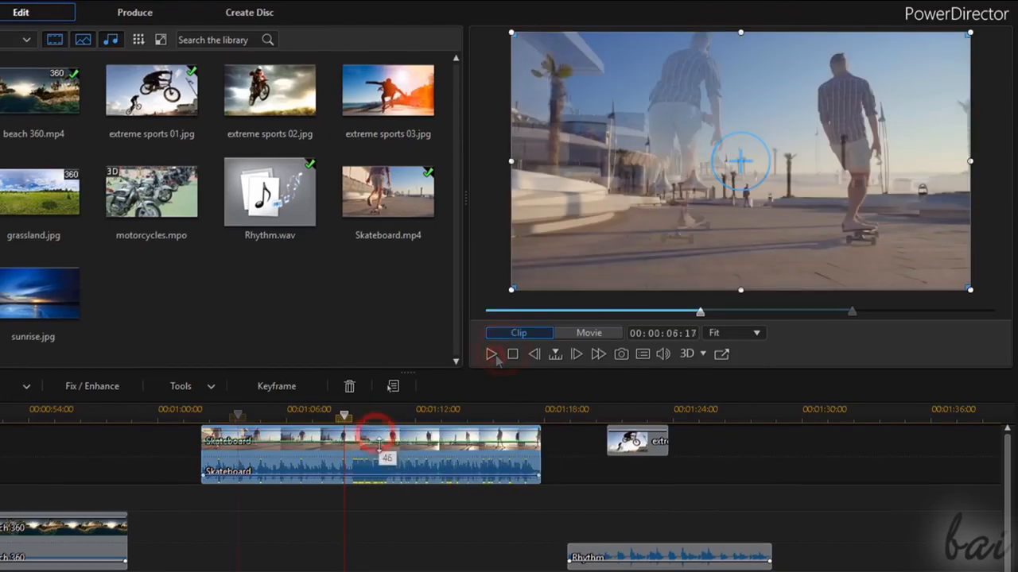
{"action": "left_click", "coordinate": [491, 354]}
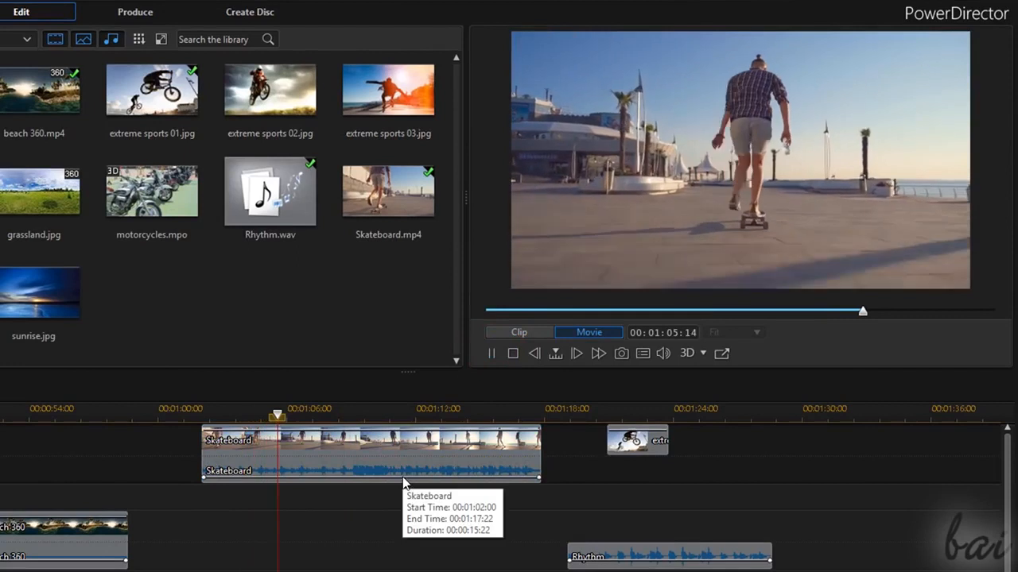
Step: Lower the Skateboard clip's audio volume line all the way down to silence and play it back
{"action": "left_click", "coordinate": [403, 475]}
{"action": "left_click_drag", "start_coordinate": [450, 477], "coordinate": [460, 490]}
{"action": "left_click", "coordinate": [493, 354]}
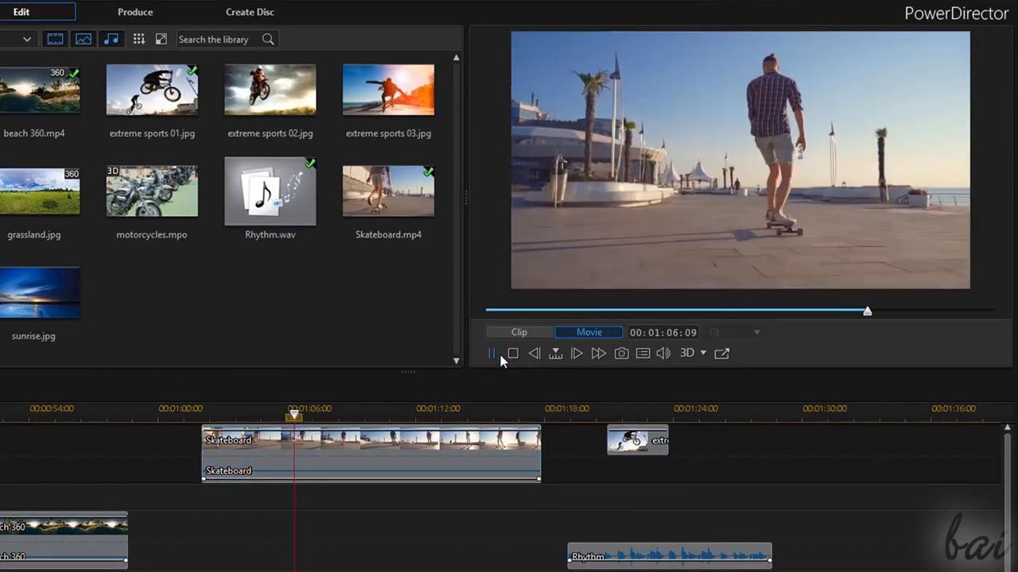
Step: Pause playback, raise the Skateboard clip's audio volume line back up, and play it again
{"action": "left_click", "coordinate": [500, 357]}
{"action": "left_click", "coordinate": [415, 470]}
{"action": "left_click_drag", "start_coordinate": [416, 470], "coordinate": [425, 466]}
{"action": "left_click", "coordinate": [493, 354]}
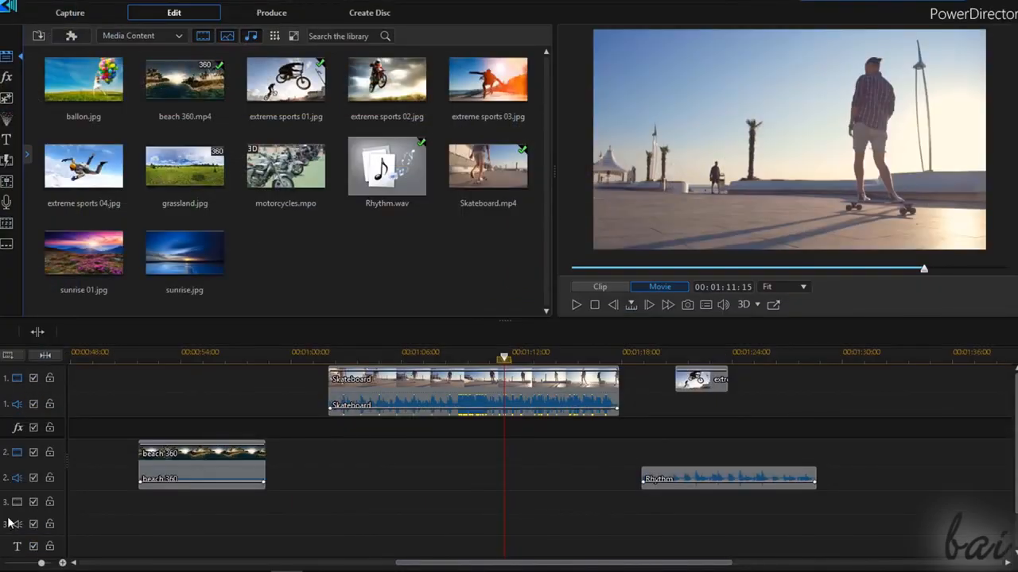
Step: Hide the video of track 1, check the frame at 00:01:10:10, show the track again and play it back
{"action": "left_click", "coordinate": [33, 378]}
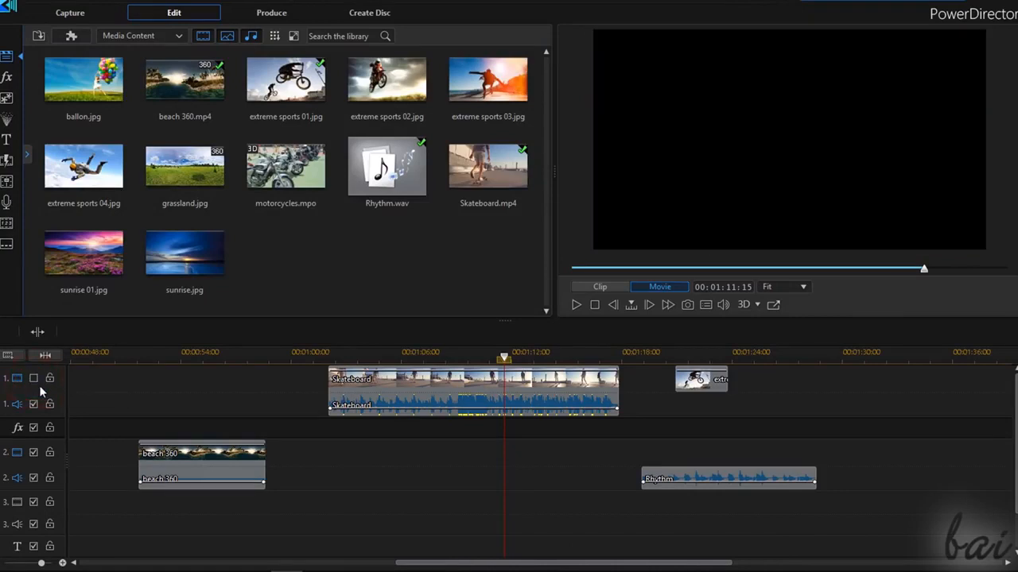
{"action": "left_click", "coordinate": [482, 353]}
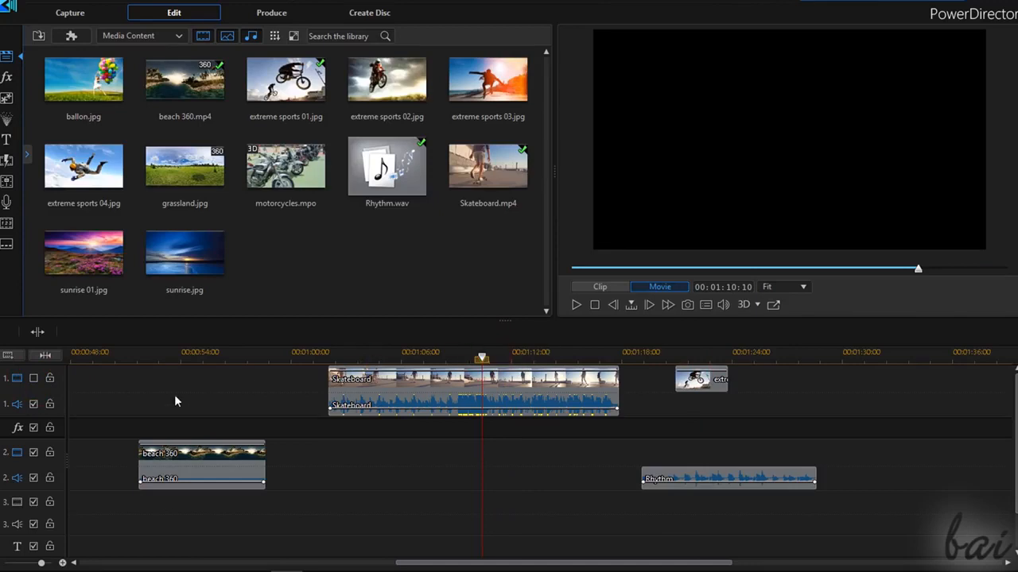
{"action": "left_click", "coordinate": [35, 380]}
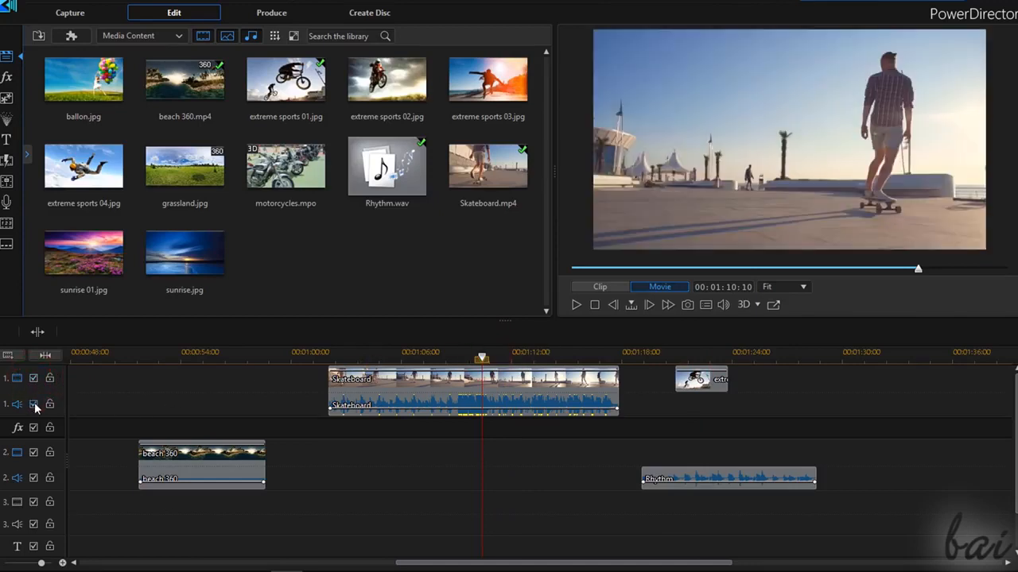
{"action": "left_click", "coordinate": [575, 306]}
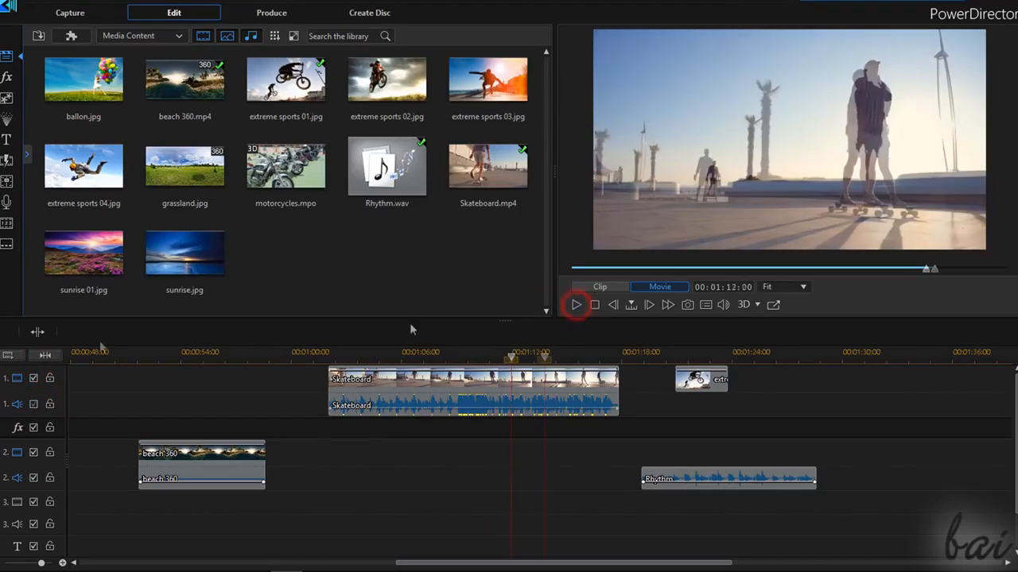
Step: Lock the video and audio of track 1, try selecting the Skateboard clip, unlock both and nudge the clip
{"action": "left_click", "coordinate": [49, 379]}
{"action": "left_click", "coordinate": [49, 404]}
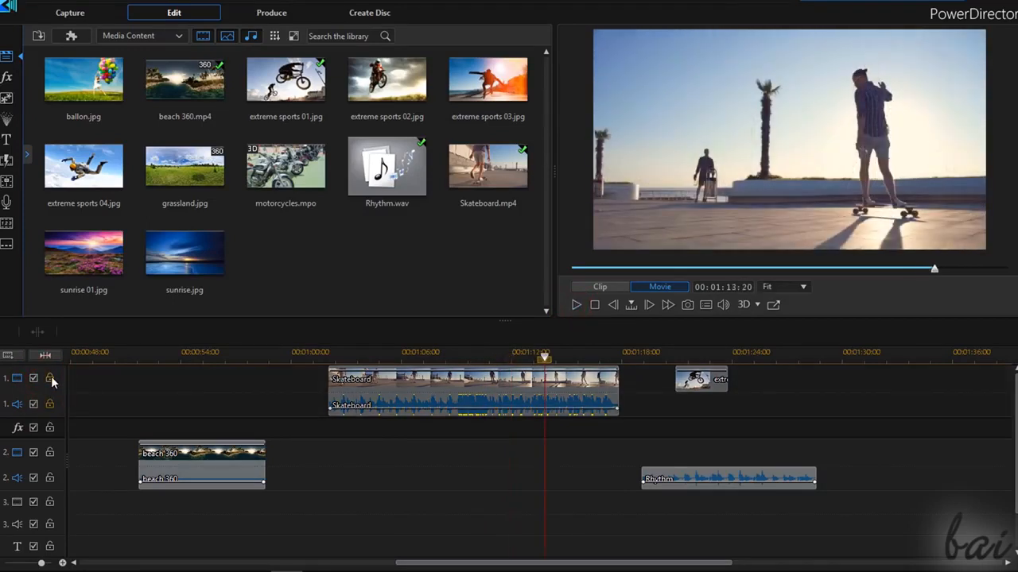
{"action": "left_click", "coordinate": [458, 378]}
{"action": "left_click", "coordinate": [49, 379]}
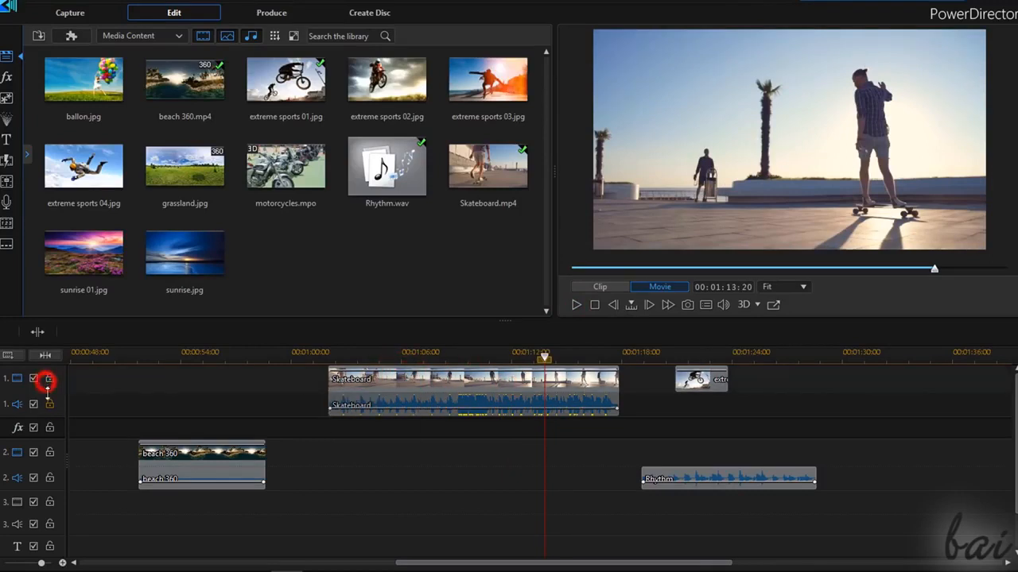
{"action": "left_click", "coordinate": [50, 404]}
{"action": "left_click", "coordinate": [404, 362]}
{"action": "mouse_move", "coordinate": [438, 380]}
{"action": "left_mouse_down"}
{"action": "mouse_move", "coordinate": [375, 381]}
{"action": "mouse_move", "coordinate": [431, 383]}
{"action": "left_mouse_up"}
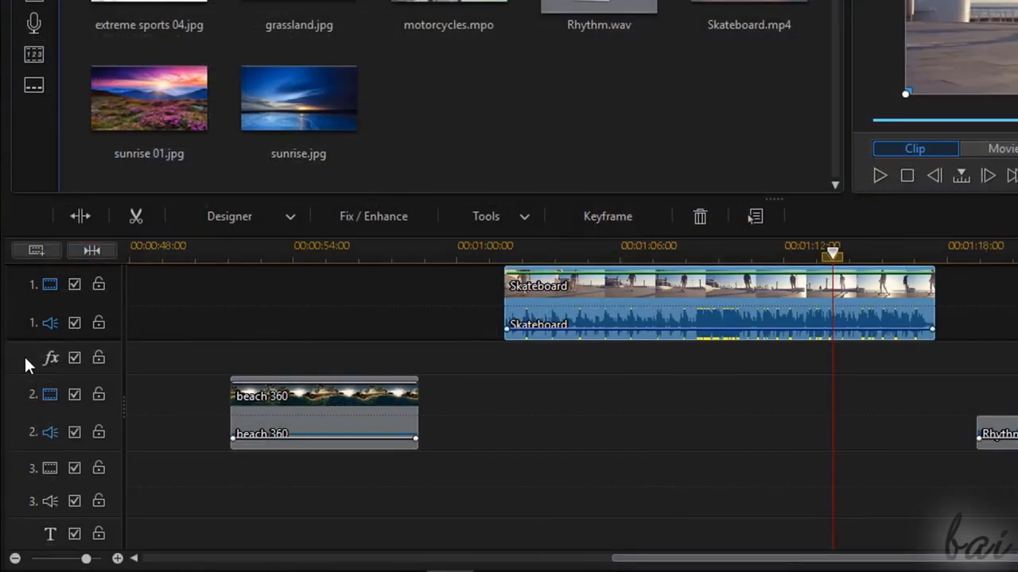
{"action": "right_click", "coordinate": [23, 357]}
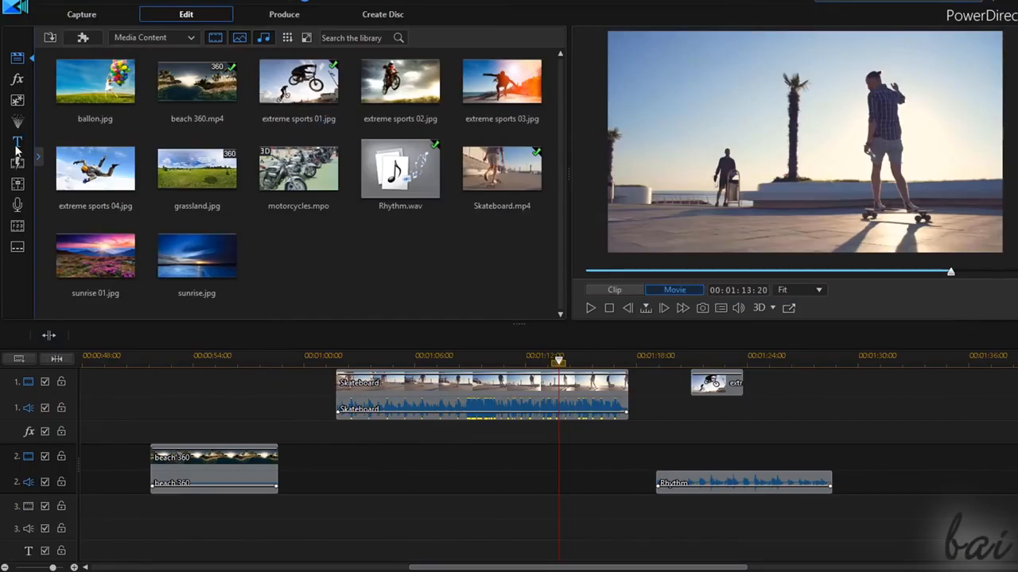
Step: Show all content in the title library and preview the Default 3D, Backdrop 01, Backdrop 02, Backdrop 03 and Default titles
{"action": "left_click", "coordinate": [17, 144]}
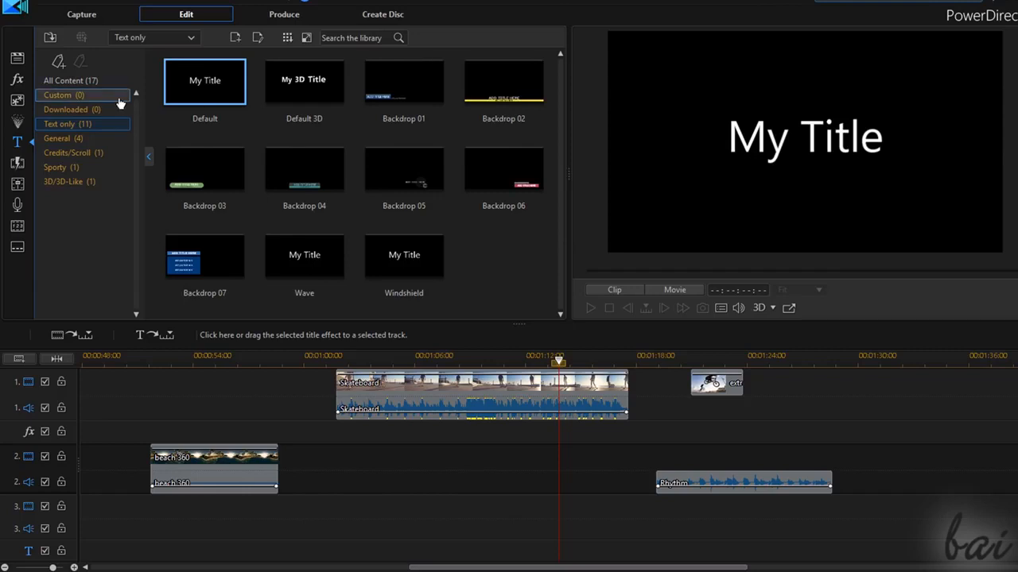
{"action": "left_click", "coordinate": [97, 80]}
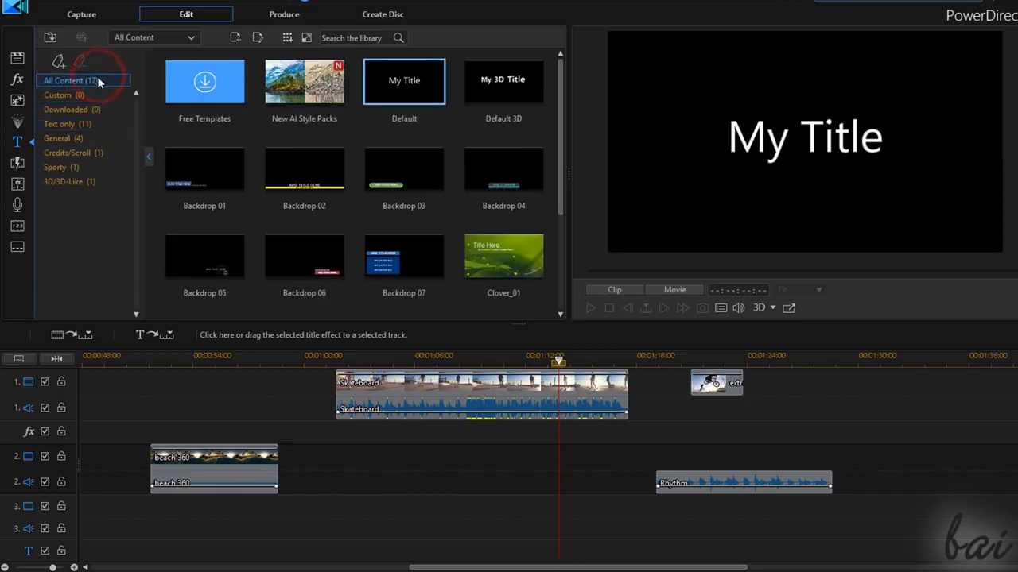
{"action": "left_click", "coordinate": [502, 86]}
{"action": "left_click", "coordinate": [229, 183]}
{"action": "left_click", "coordinate": [311, 174]}
{"action": "left_click", "coordinate": [376, 175]}
{"action": "left_click", "coordinate": [427, 91]}
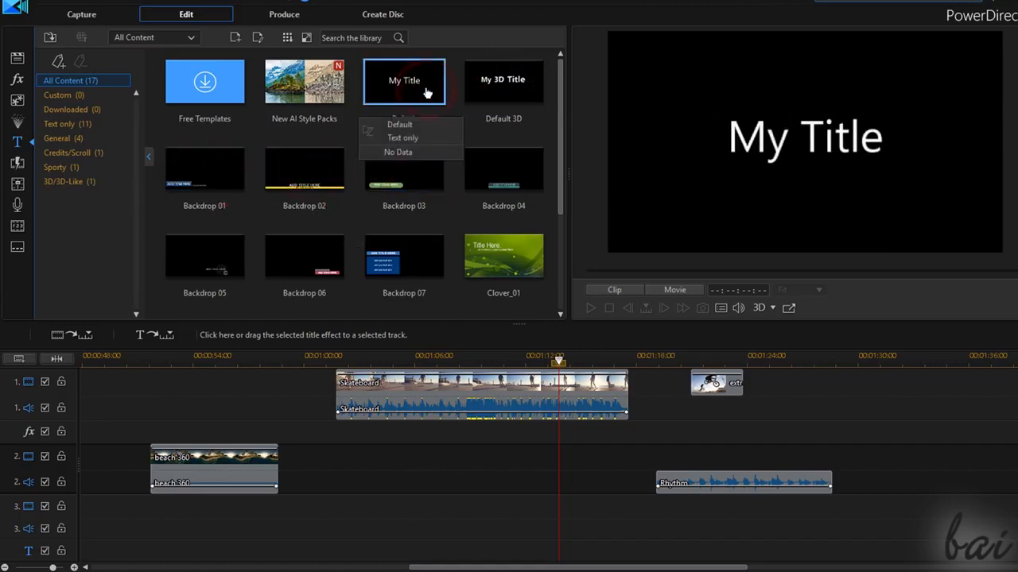
Step: Add the Default title to track 2 at 00:01:03:20 and move it to the title track at 00:00:51:14
{"action": "left_click_drag", "start_coordinate": [408, 87], "coordinate": [355, 424]}
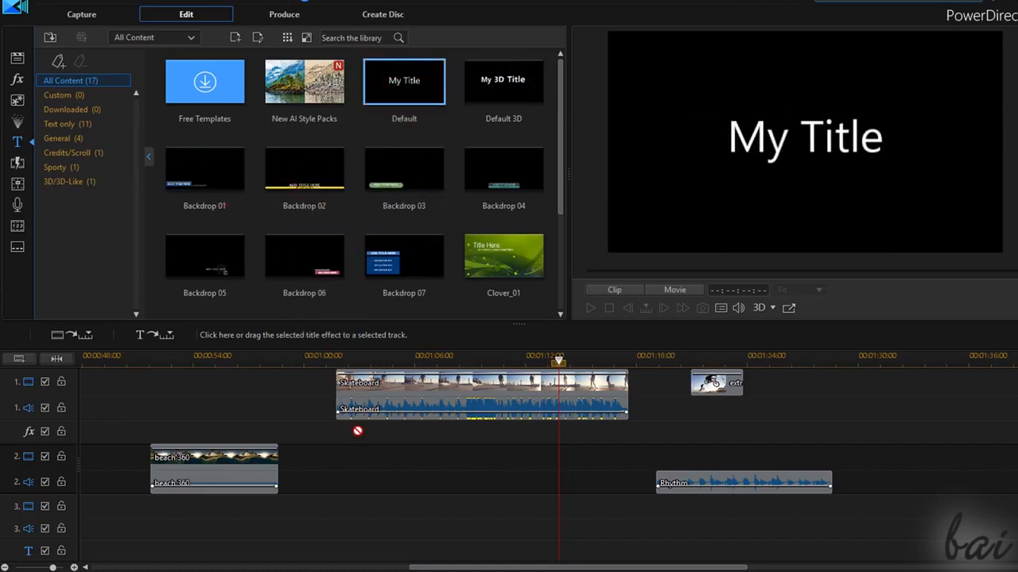
{"action": "left_click_drag", "start_coordinate": [377, 467], "coordinate": [376, 467]}
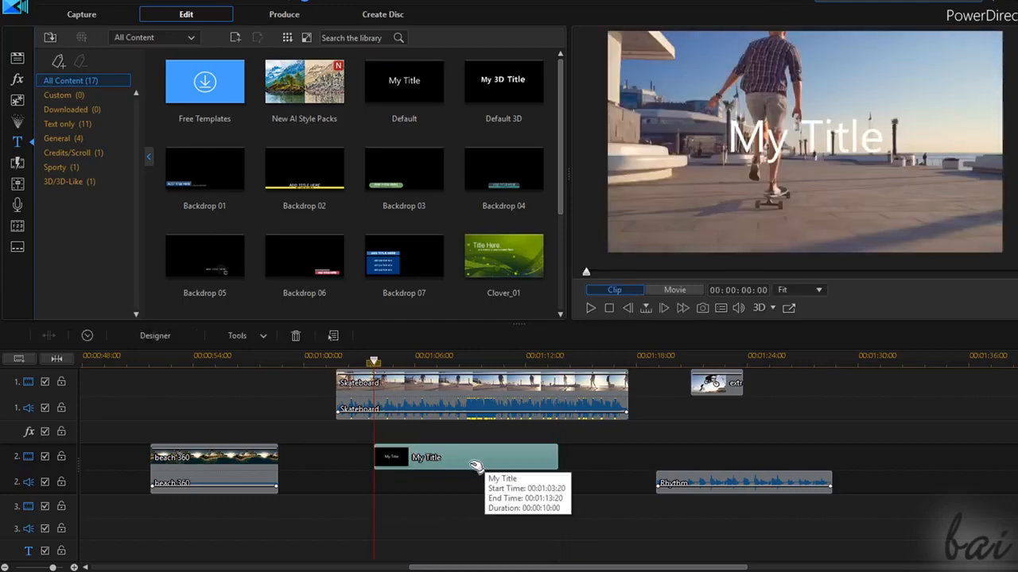
{"action": "left_click_drag", "start_coordinate": [494, 462], "coordinate": [237, 551]}
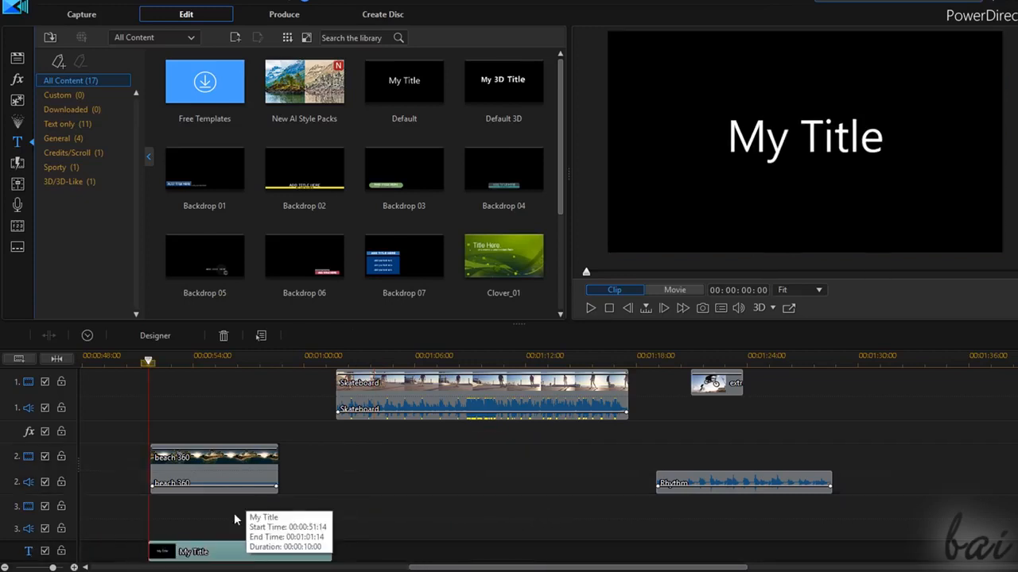
Step: Lengthen the My Title clip on the title track to about 00:00:18:22 and view it at 00:00:09:02
{"action": "left_click_drag", "start_coordinate": [150, 359], "coordinate": [265, 384]}
{"action": "left_click", "coordinate": [308, 548]}
{"action": "left_click_drag", "start_coordinate": [328, 548], "coordinate": [494, 551]}
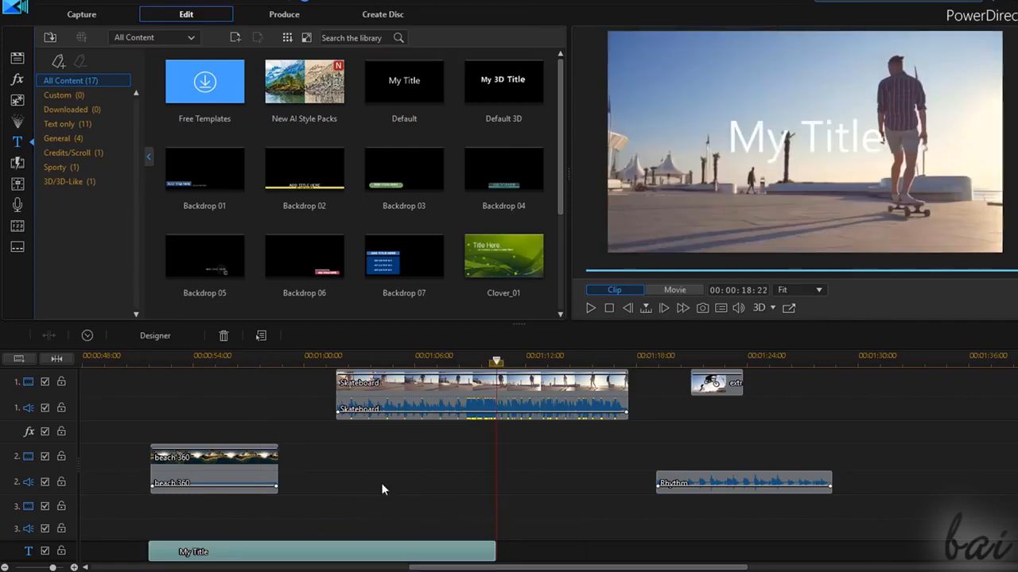
{"action": "left_click", "coordinate": [316, 526]}
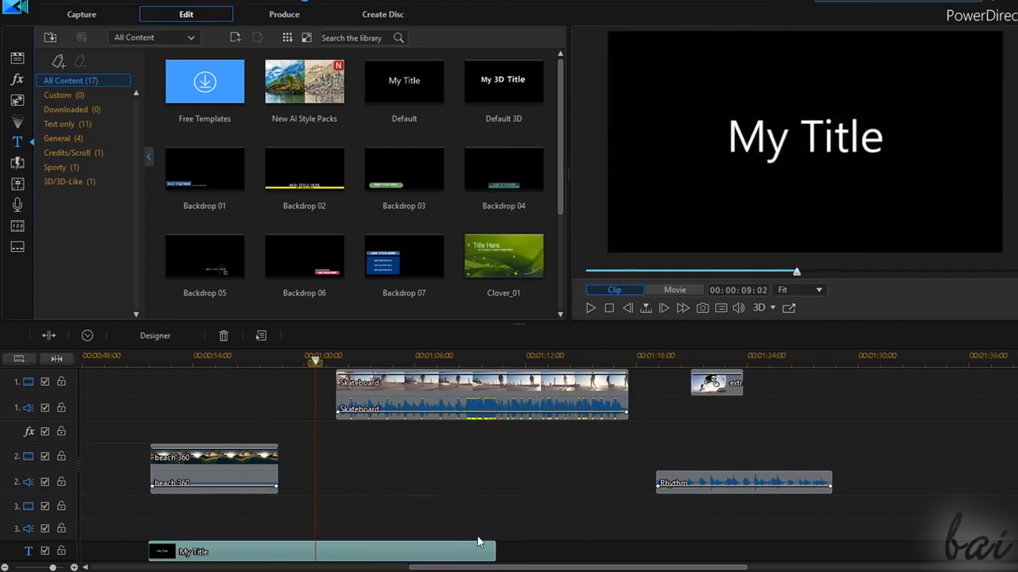
Step: Extend the My Title clip on the title track to 00:00:18:23 and open it in the Title Designer
{"action": "mouse_move", "coordinate": [494, 550]}
{"action": "left_mouse_down"}
{"action": "mouse_move", "coordinate": [357, 551]}
{"action": "mouse_move", "coordinate": [497, 551]}
{"action": "left_mouse_up"}
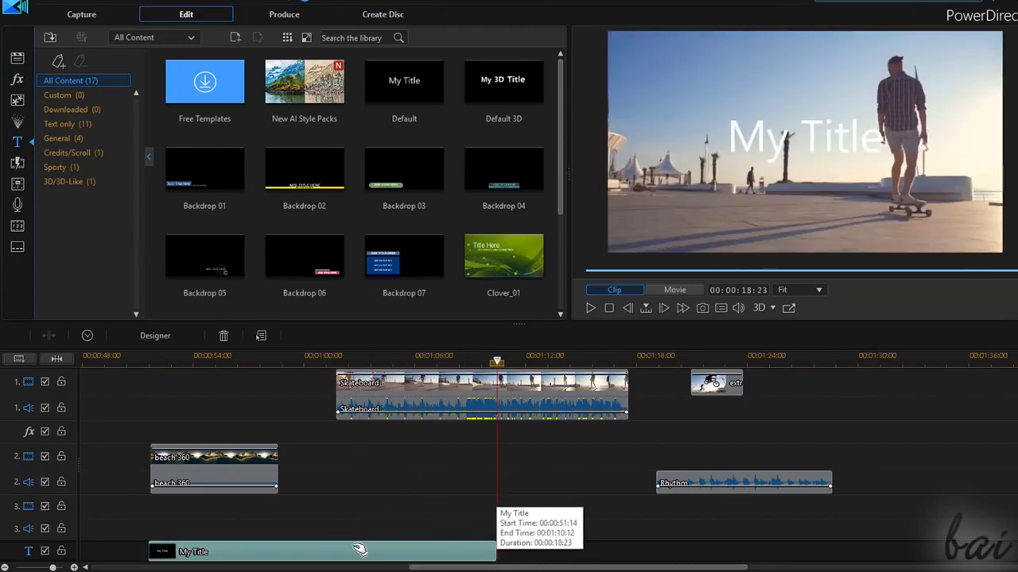
{"action": "left_click", "coordinate": [325, 552]}
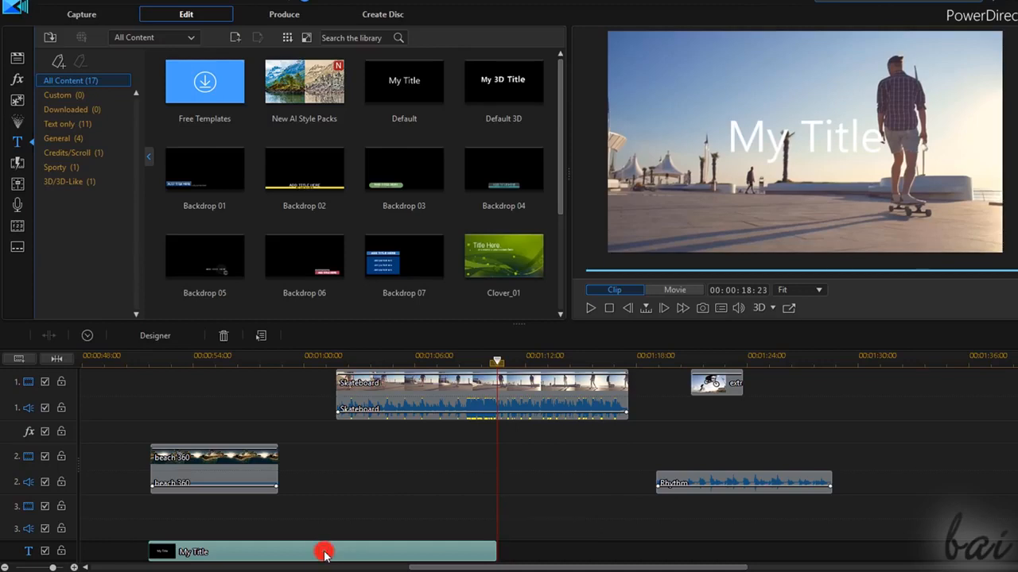
{"action": "double_click", "coordinate": [325, 553]}
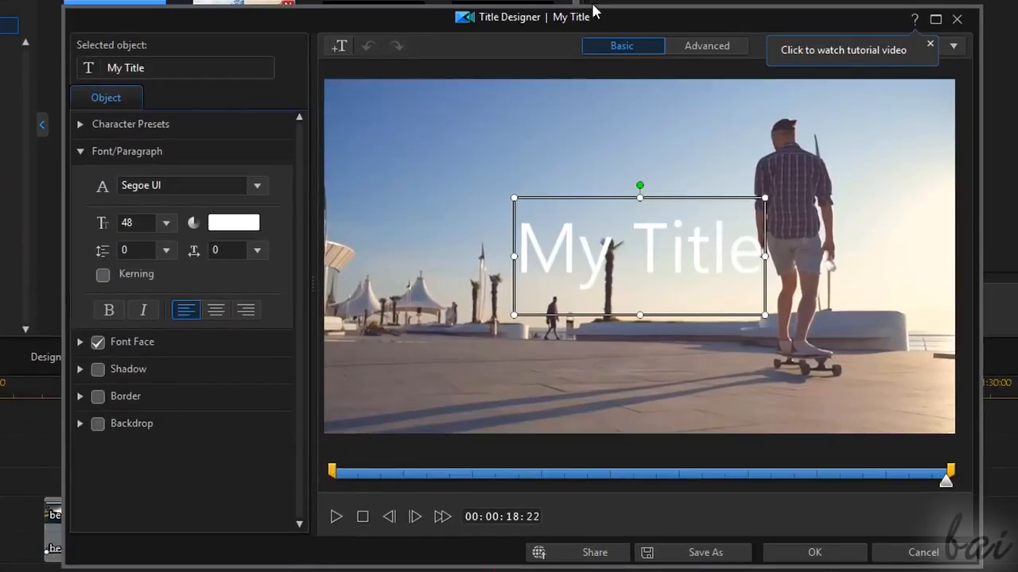
Step: Try the black-shadowed yellow italic character preset on the title, and apply the bold yellow-and-white preset with a red border
{"action": "left_click", "coordinate": [80, 152]}
{"action": "left_click", "coordinate": [80, 125]}
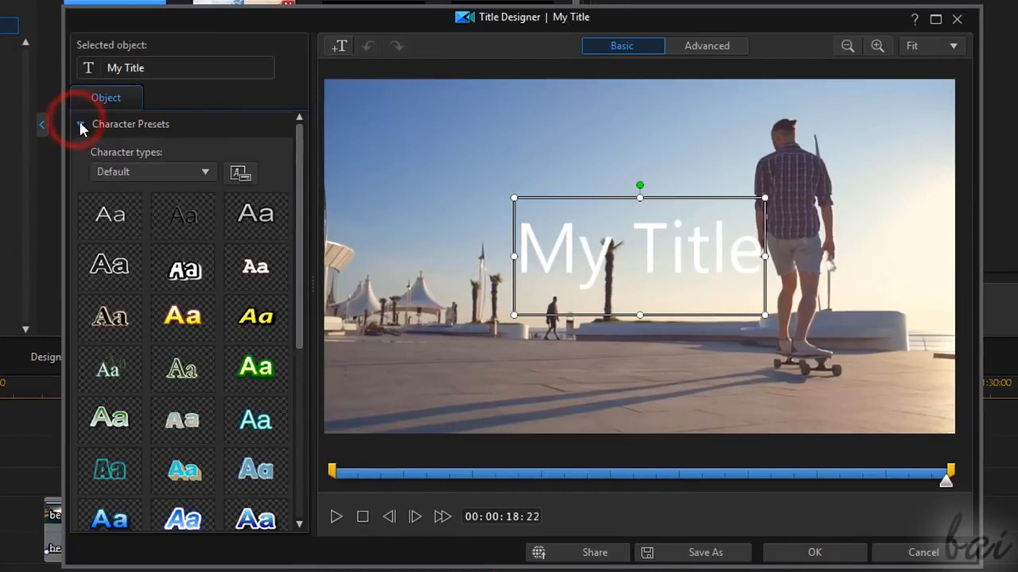
{"action": "left_click", "coordinate": [285, 325]}
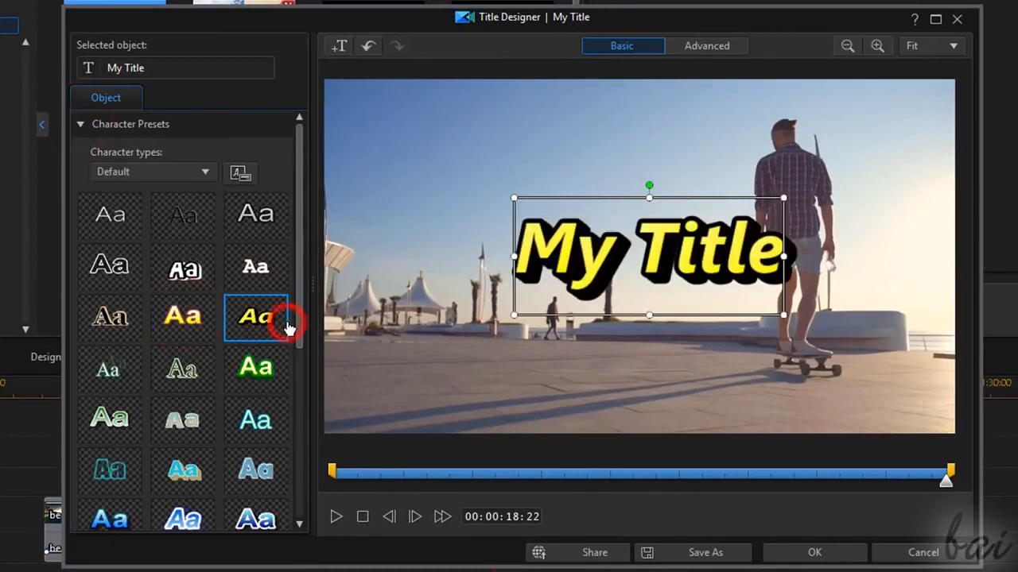
{"action": "left_click", "coordinate": [193, 317]}
Step: Browse the title's font and size options, keep Arial at 48, and set the font color to orange
{"action": "left_click", "coordinate": [80, 125]}
{"action": "left_click", "coordinate": [78, 152]}
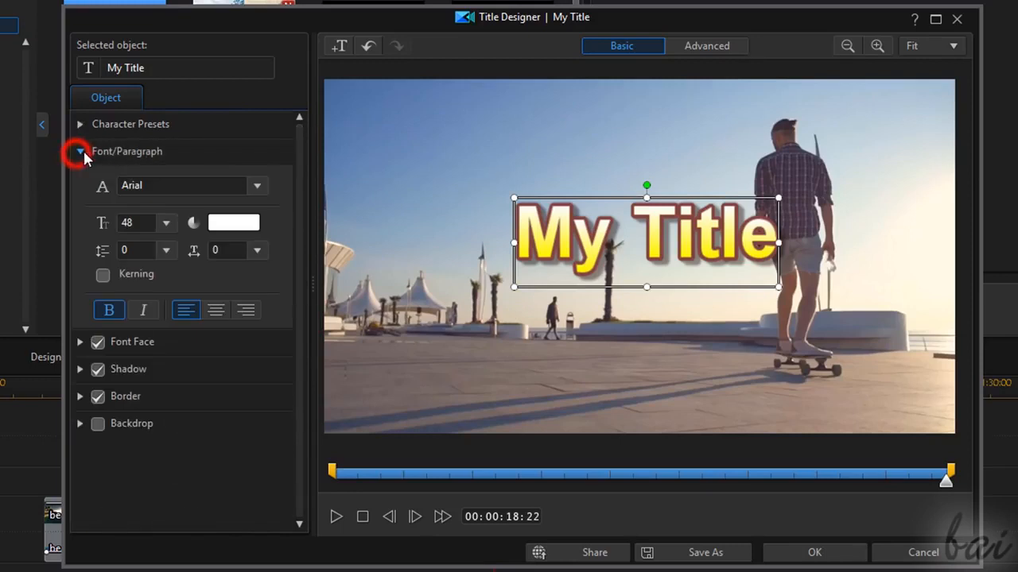
{"action": "left_click", "coordinate": [259, 189]}
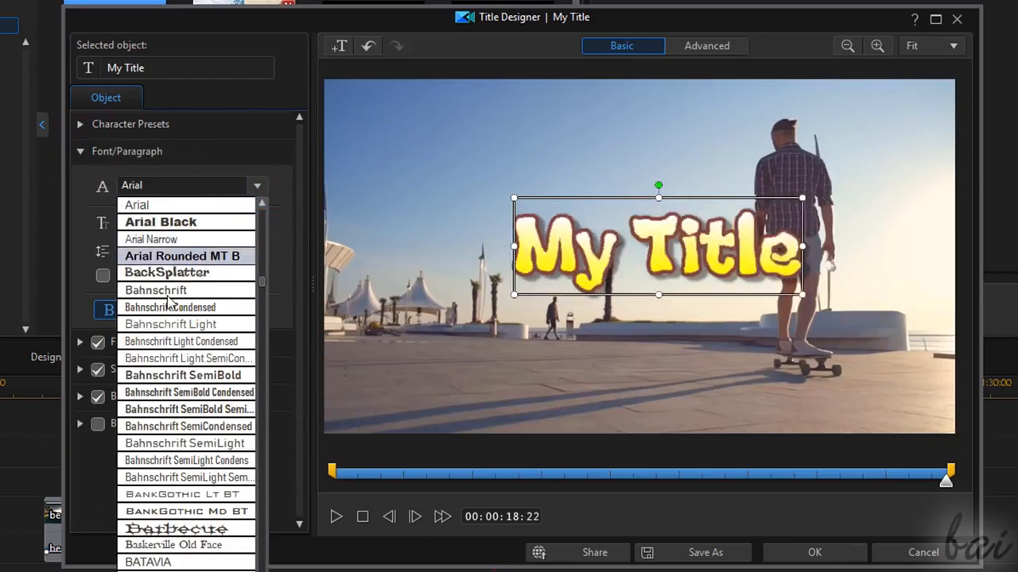
{"action": "left_click", "coordinate": [256, 184]}
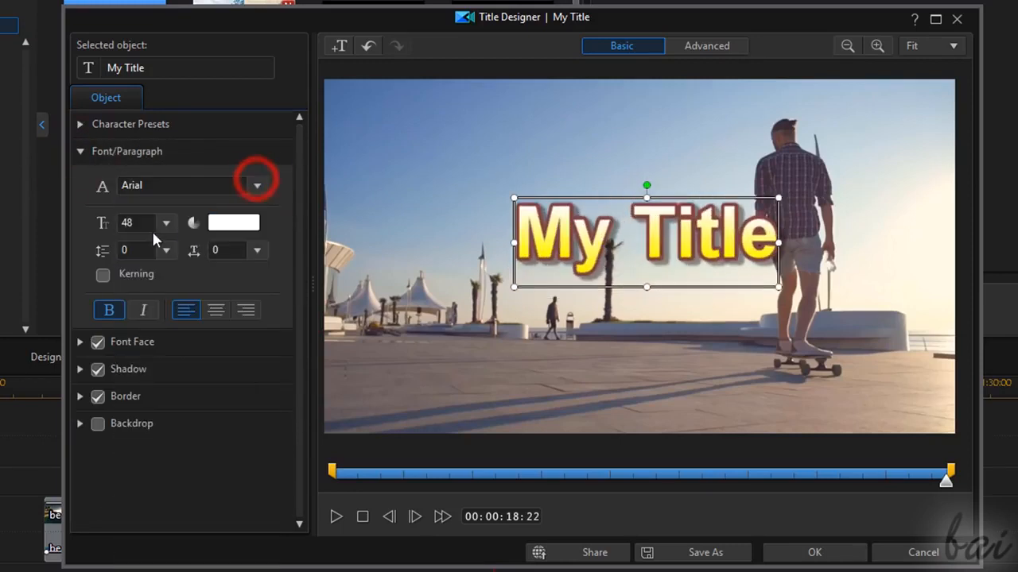
{"action": "left_click", "coordinate": [168, 224]}
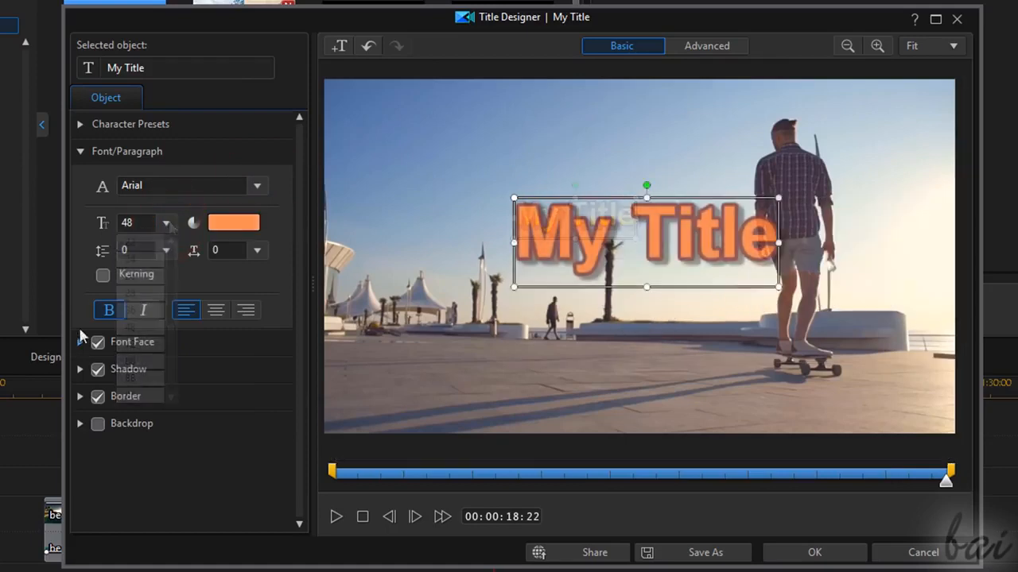
Step: Examine the title's Font Face settings and switch the font face off and on to compare
{"action": "left_click", "coordinate": [79, 152]}
{"action": "left_click", "coordinate": [79, 181]}
{"action": "left_click", "coordinate": [98, 180]}
{"action": "left_click", "coordinate": [97, 180]}
{"action": "left_click", "coordinate": [79, 181]}
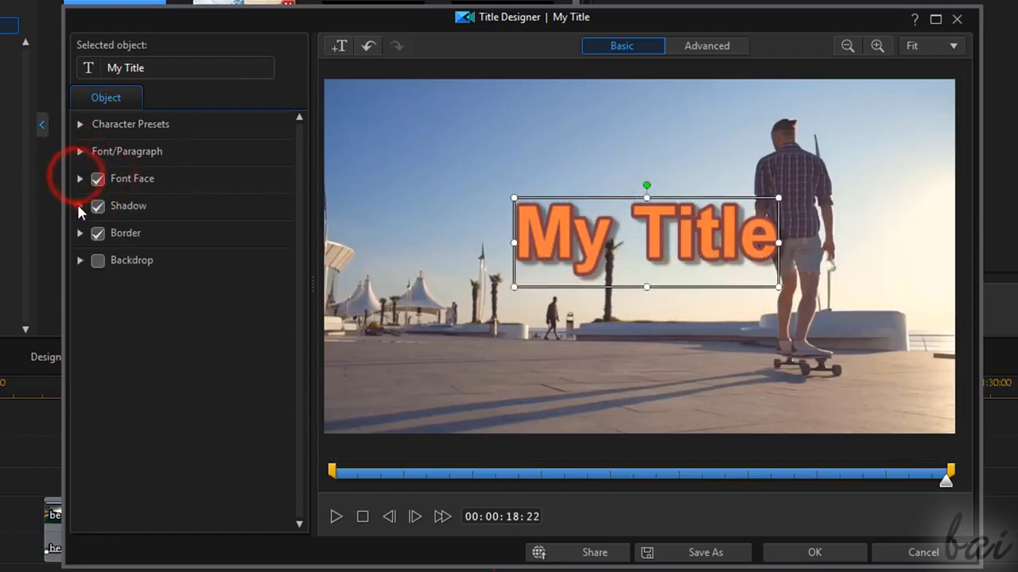
Step: Examine the title's Shadow and Border settings, switching each of them off and on to compare the look
{"action": "left_click", "coordinate": [80, 203]}
{"action": "left_click", "coordinate": [98, 136]}
{"action": "left_click", "coordinate": [98, 137]}
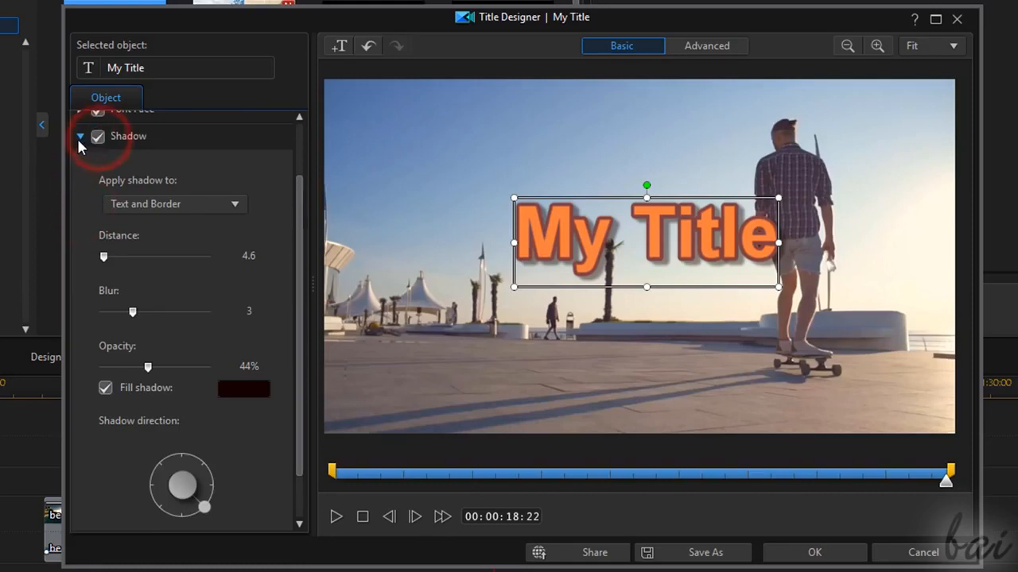
{"action": "left_click", "coordinate": [80, 136]}
{"action": "left_click", "coordinate": [80, 233]}
{"action": "left_click", "coordinate": [97, 233]}
{"action": "left_click", "coordinate": [97, 233]}
{"action": "left_click", "coordinate": [79, 233]}
Step: Replace the title text with "Skaterboard"
{"action": "double_click", "coordinate": [693, 231]}
{"action": "left_click_drag", "start_coordinate": [762, 233], "coordinate": [509, 224]}
{"action": "type", "text": "Skaterboard"}
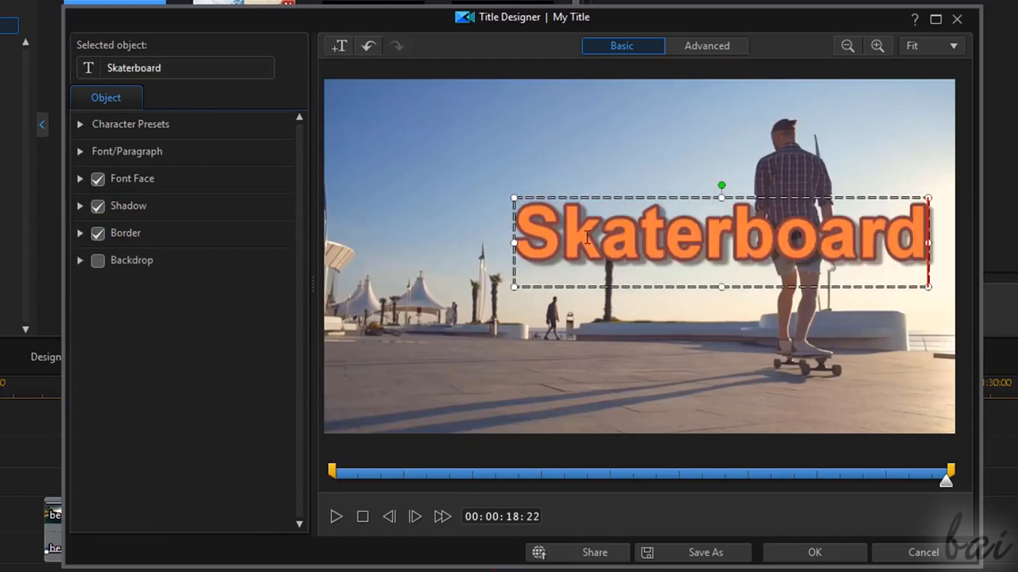
Step: Move the Skaterboard text to the horizontal center of the frame, try resizing it, and rotate it slightly clockwise
{"action": "left_click_drag", "start_coordinate": [859, 197], "coordinate": [775, 210]}
{"action": "left_click_drag", "start_coordinate": [432, 213], "coordinate": [483, 220]}
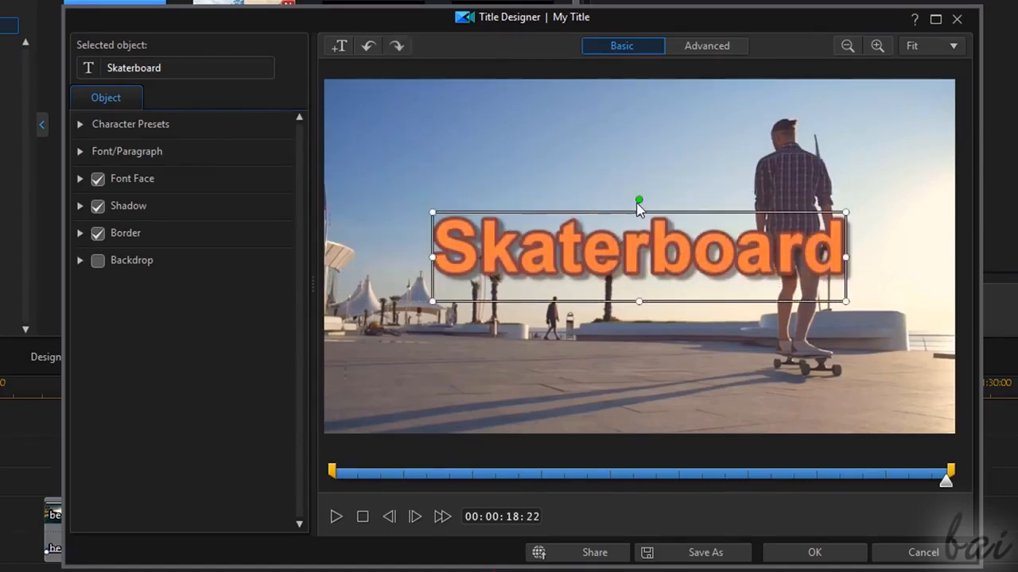
{"action": "left_click_drag", "start_coordinate": [639, 199], "coordinate": [664, 200]}
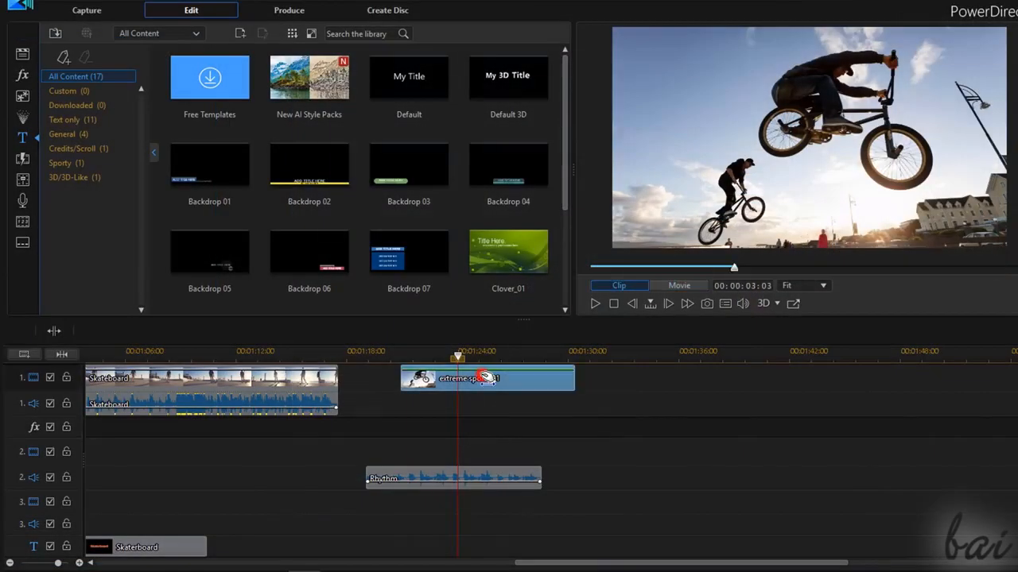
Step: Enable Lighting Adjustment and Color Adjustment in Fix / Enhance for the extreme sports 01 clip and slightly lower its hue
{"action": "left_click", "coordinate": [487, 383]}
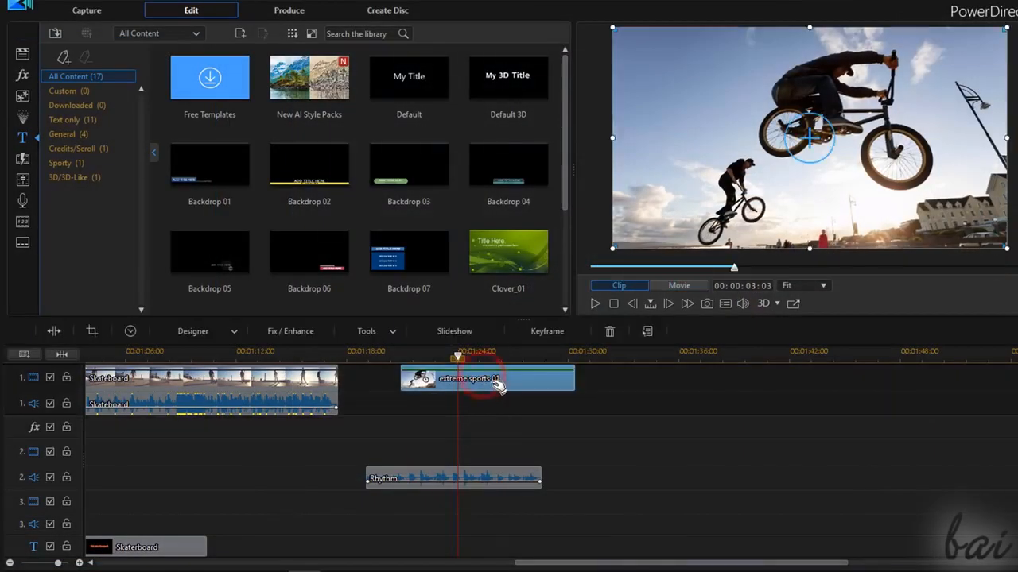
{"action": "left_click", "coordinate": [284, 334]}
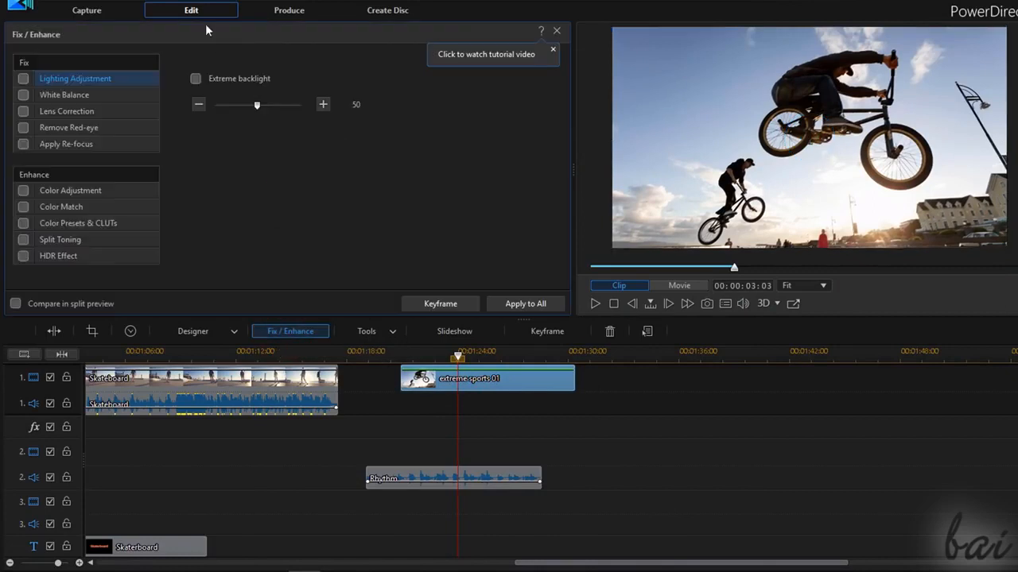
{"action": "left_click", "coordinate": [23, 79]}
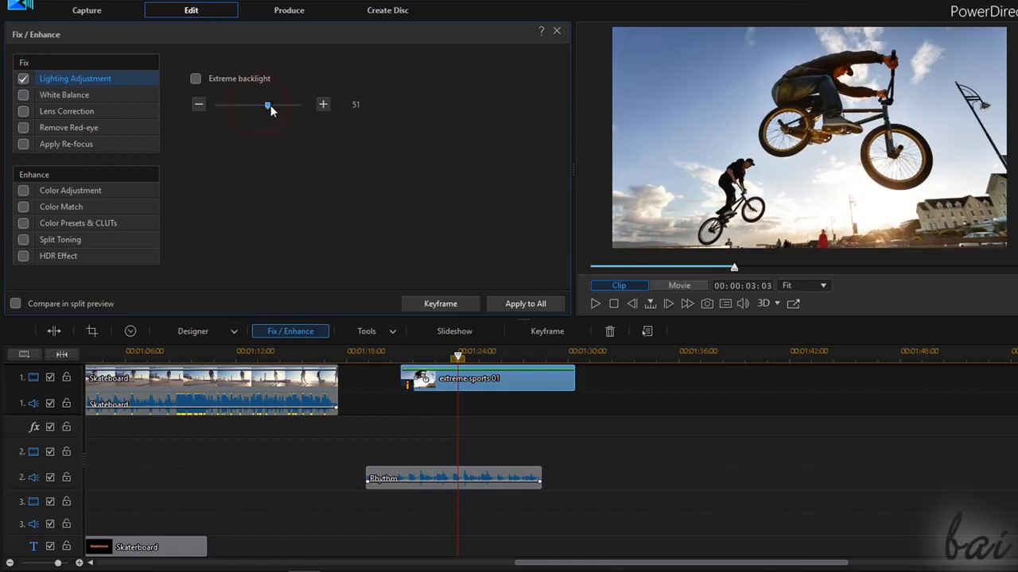
{"action": "left_click", "coordinate": [23, 190]}
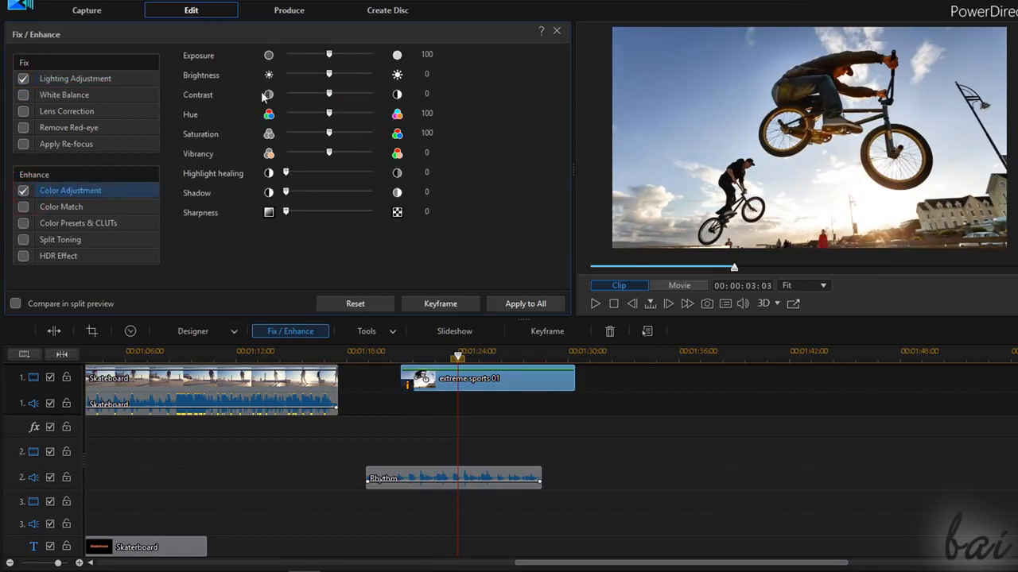
{"action": "mouse_move", "coordinate": [332, 117]}
{"action": "left_mouse_down"}
{"action": "mouse_move", "coordinate": [353, 113]}
{"action": "mouse_move", "coordinate": [321, 114]}
{"action": "left_mouse_up"}
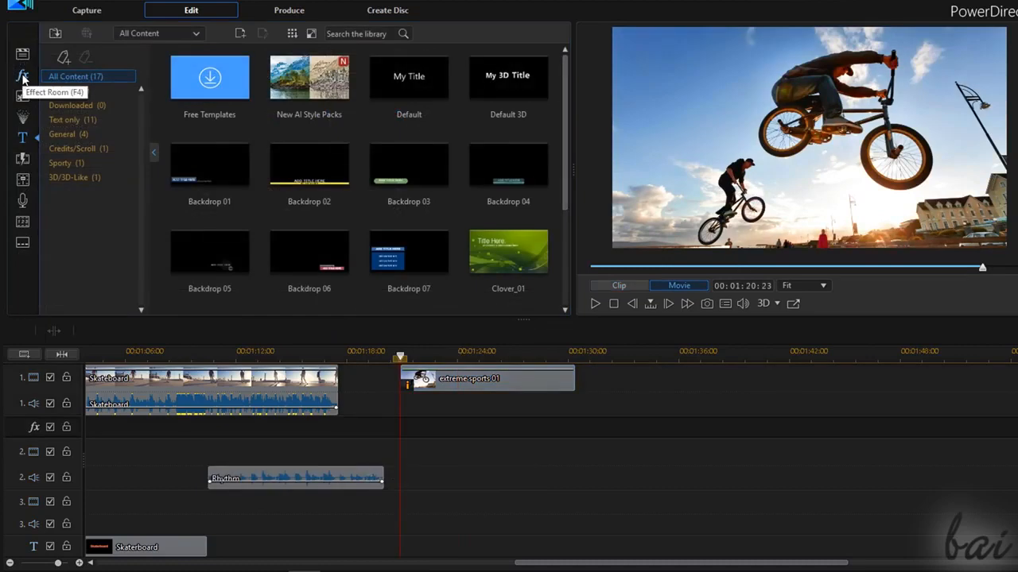
Step: Preview the Back Light, Beating and Blur video effects and apply Blur to the extreme sports 01 clip
{"action": "left_click", "coordinate": [23, 77]}
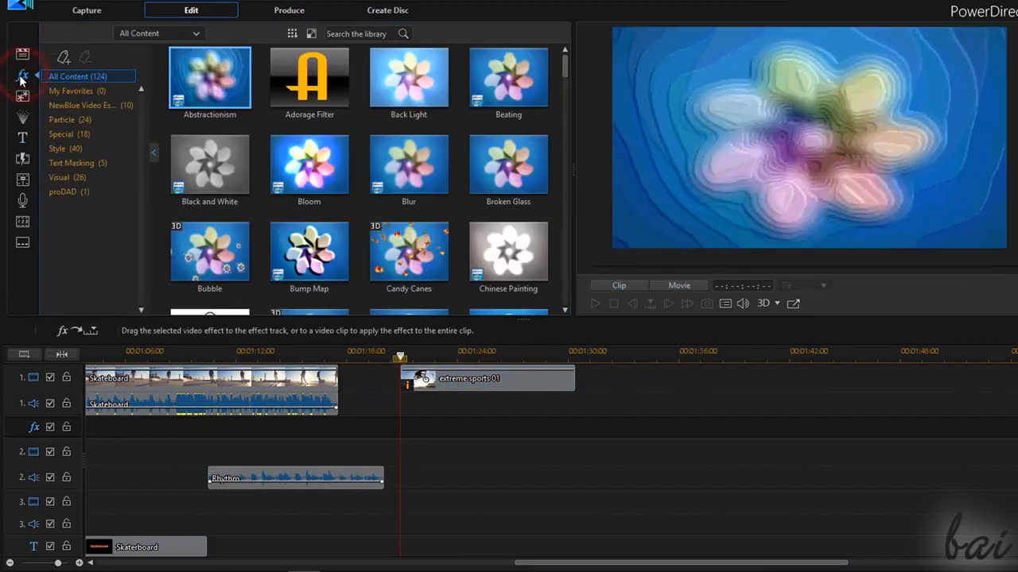
{"action": "left_click", "coordinate": [409, 79]}
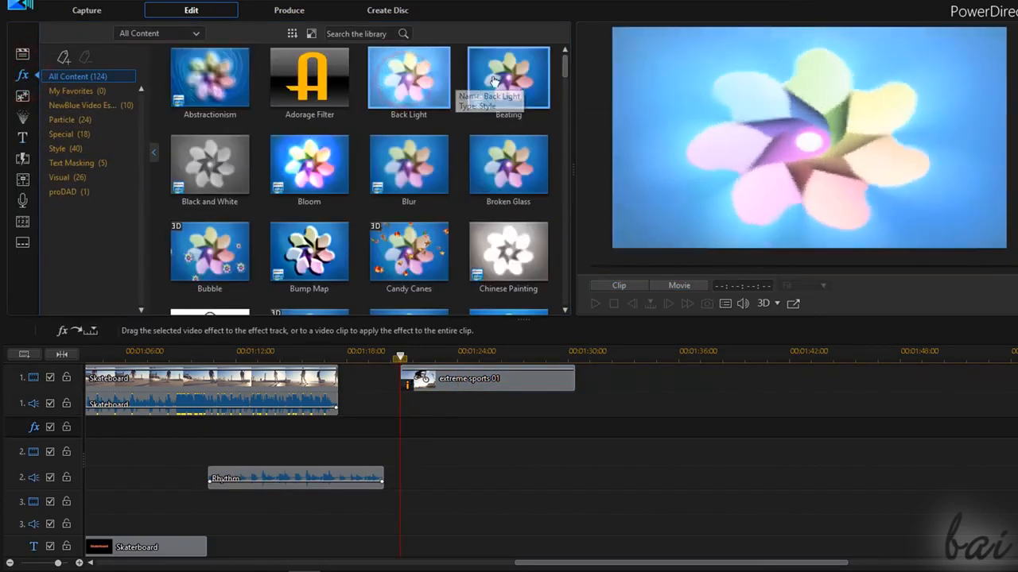
{"action": "left_click", "coordinate": [507, 79]}
{"action": "left_click", "coordinate": [410, 161]}
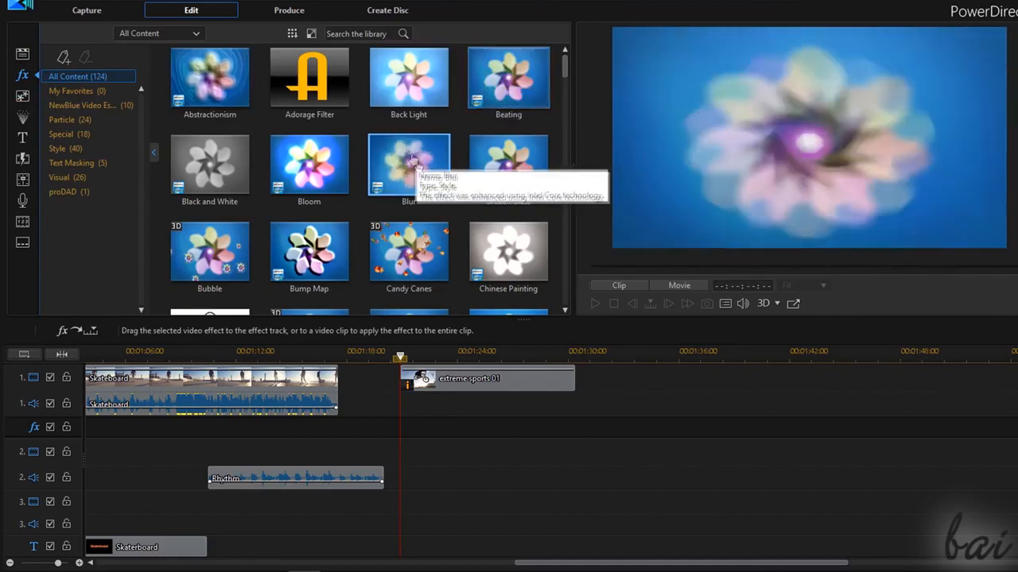
{"action": "left_click_drag", "start_coordinate": [412, 159], "coordinate": [479, 382]}
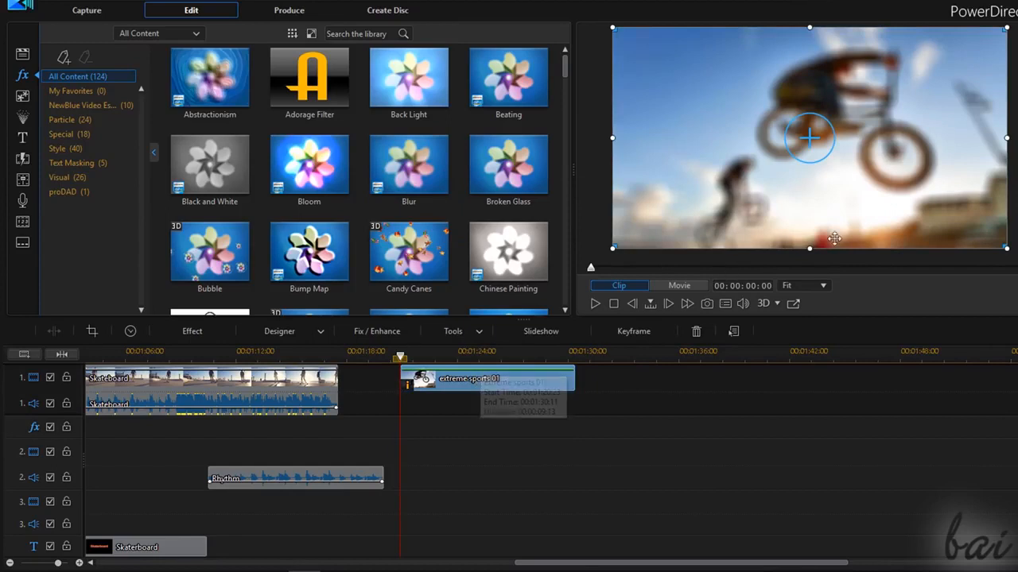
Step: Open the effect settings of the extreme sports 01 clip and adjust the Blur degree
{"action": "mouse_move", "coordinate": [407, 385]}
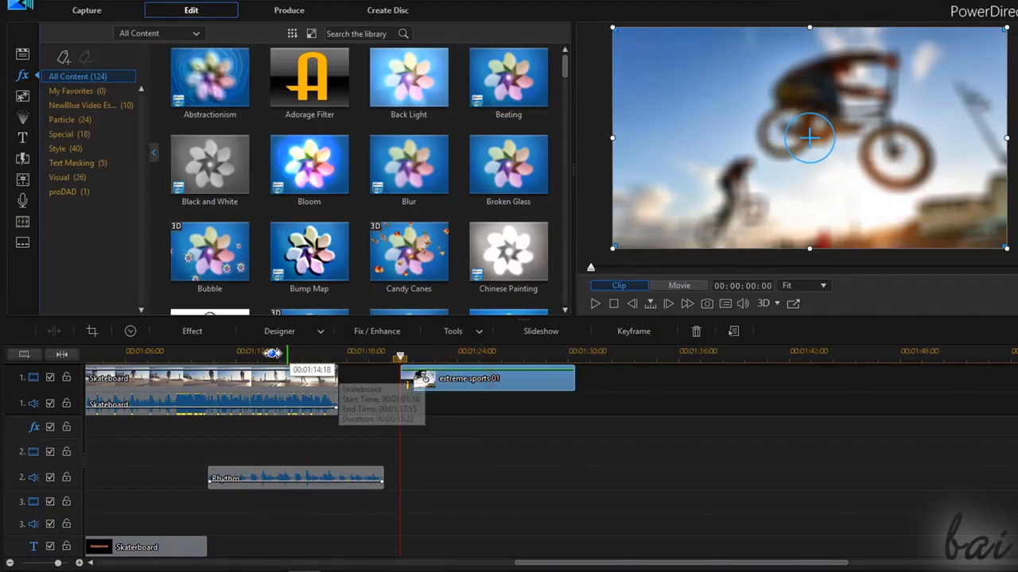
{"action": "left_click", "coordinate": [202, 338]}
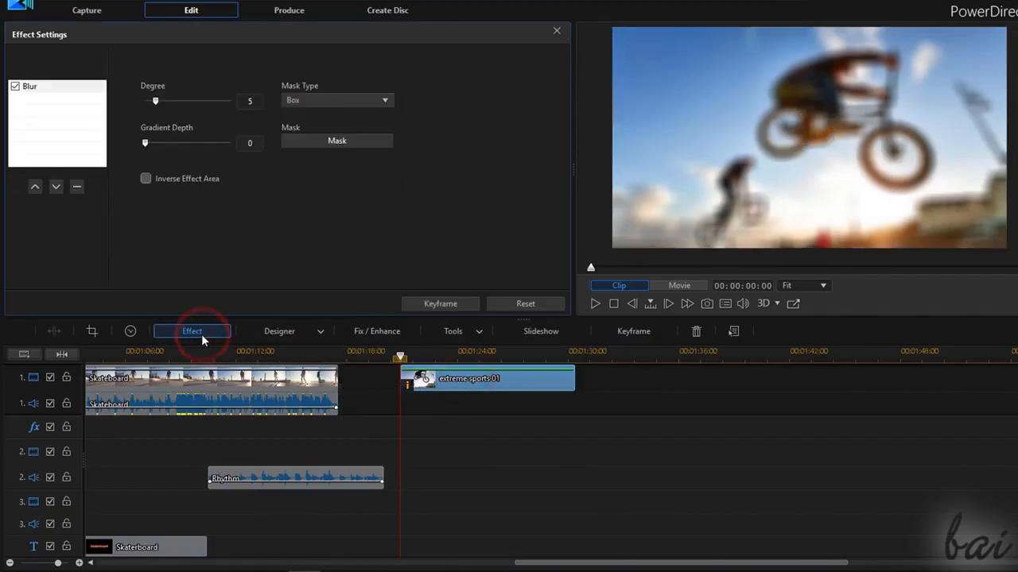
{"action": "left_click_drag", "start_coordinate": [157, 102], "coordinate": [154, 103]}
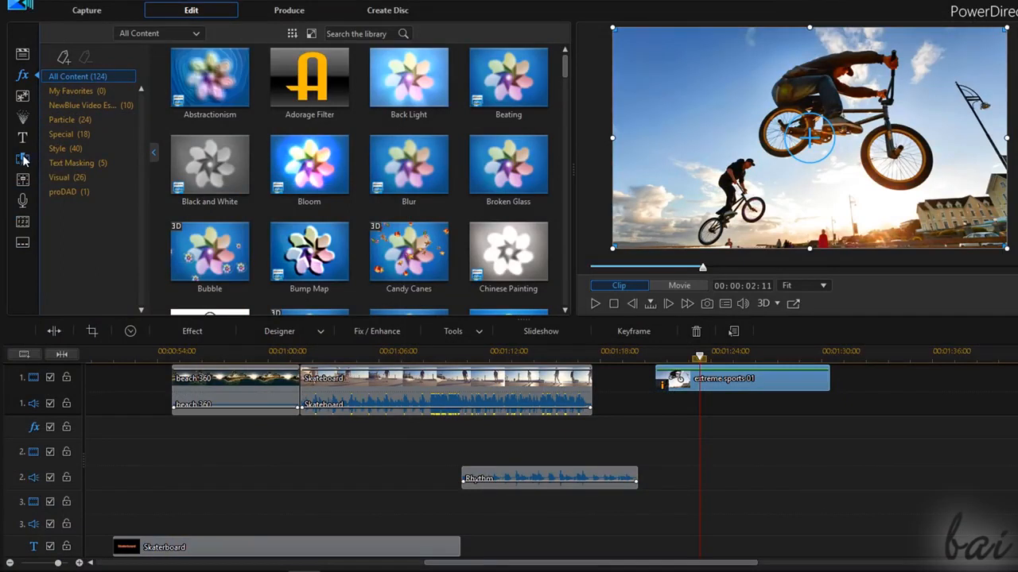
Step: Preview the Box, Cross and Wipe Soft transitions in the General category of the transition library
{"action": "left_click", "coordinate": [22, 159]}
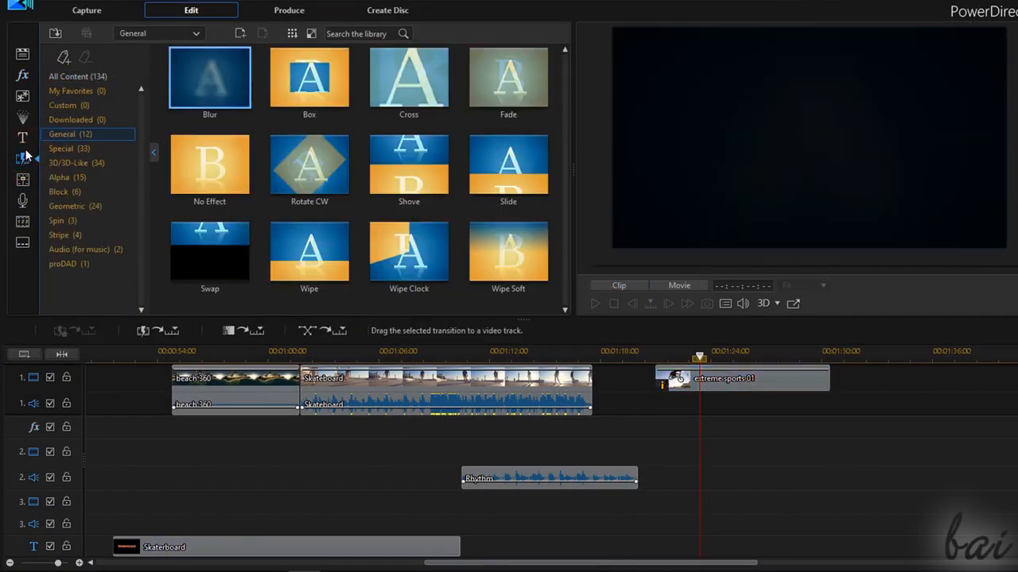
{"action": "left_click", "coordinate": [299, 89]}
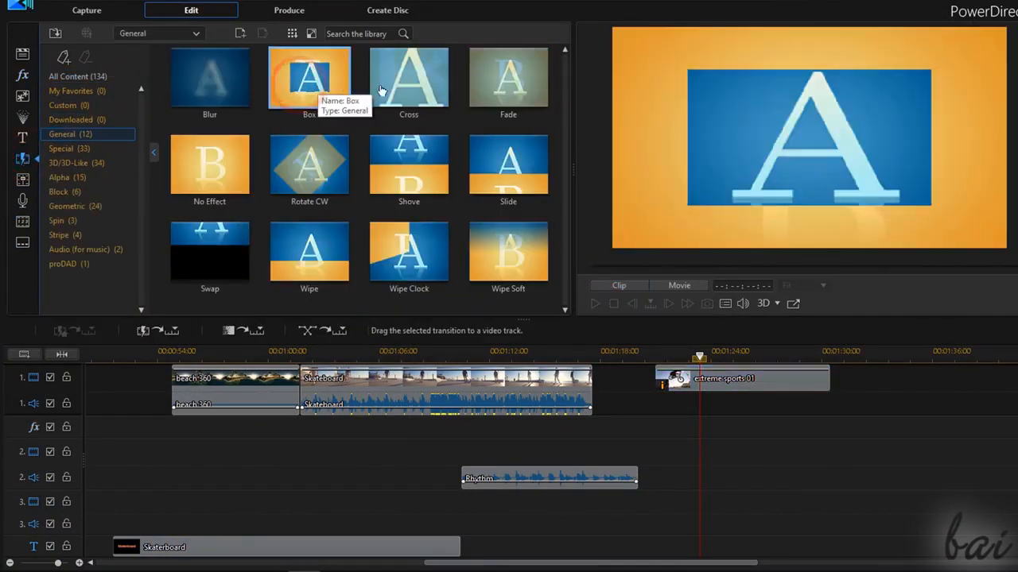
{"action": "left_click", "coordinate": [422, 95]}
{"action": "left_click", "coordinate": [516, 260]}
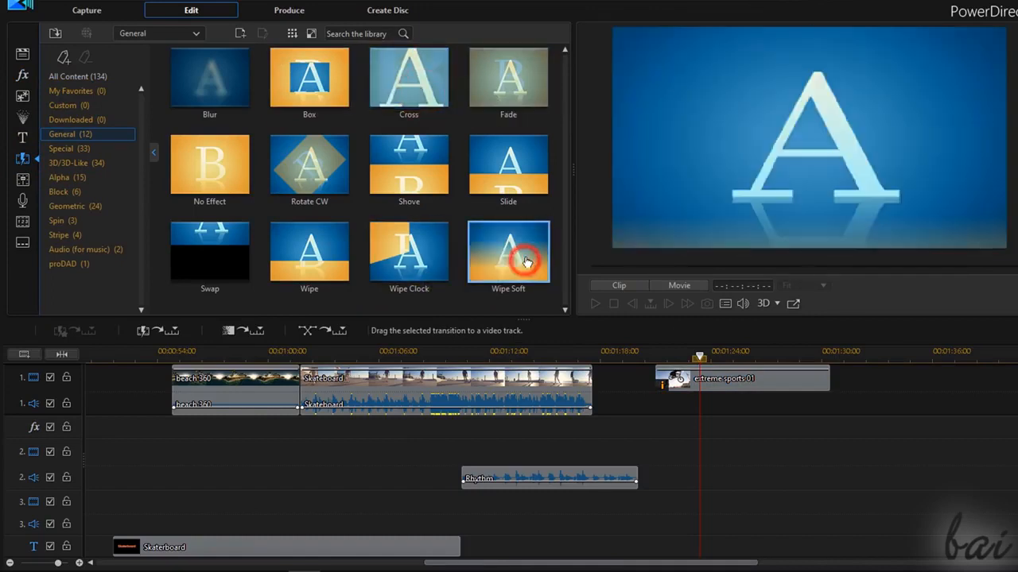
Step: Add Wipe Soft to the start and Box to the end of extreme sports 01, add Cross between beach 360 and Skateboard, and play the result
{"action": "left_click_drag", "start_coordinate": [514, 260], "coordinate": [677, 379]}
{"action": "left_click_drag", "start_coordinate": [409, 80], "coordinate": [305, 382]}
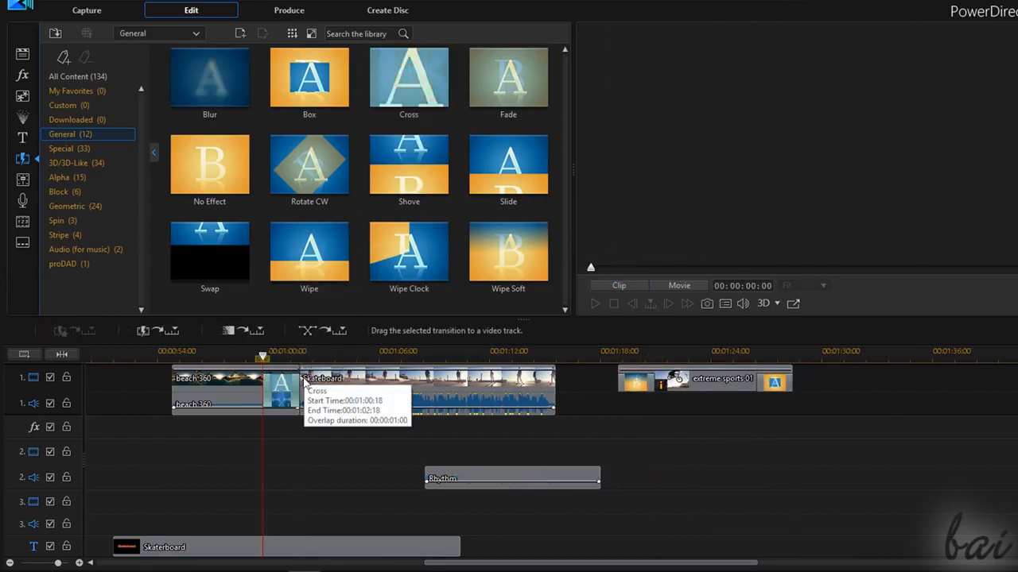
{"action": "left_click", "coordinate": [596, 305]}
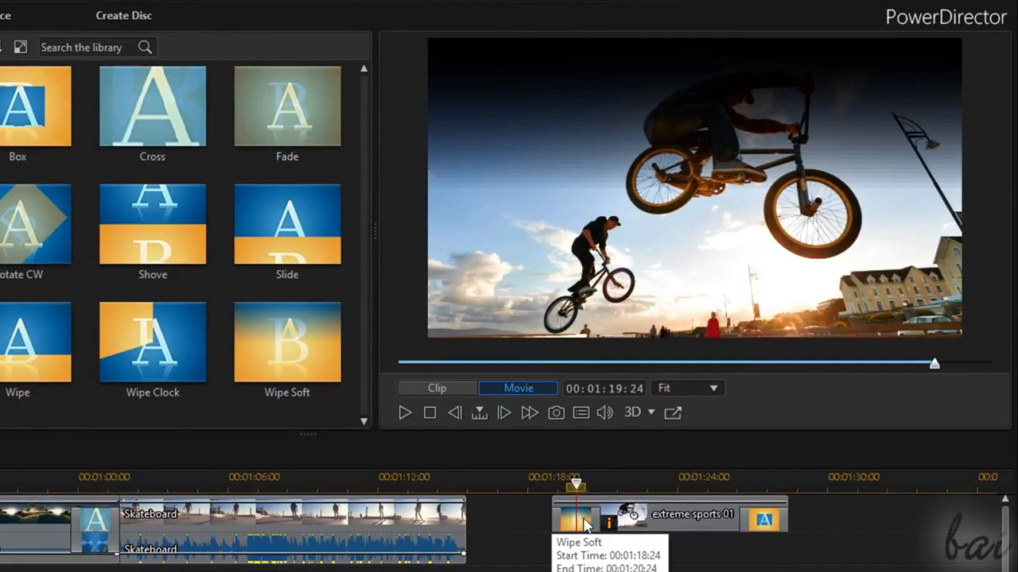
Step: Lengthen the Wipe Soft transition on extreme sports 01 to about 00:00:02:22 and replace it with the Swap transition
{"action": "left_click", "coordinate": [579, 522]}
{"action": "mouse_move", "coordinate": [597, 521]}
{"action": "left_mouse_down"}
{"action": "mouse_move", "coordinate": [669, 524]}
{"action": "mouse_move", "coordinate": [584, 523]}
{"action": "left_mouse_up"}
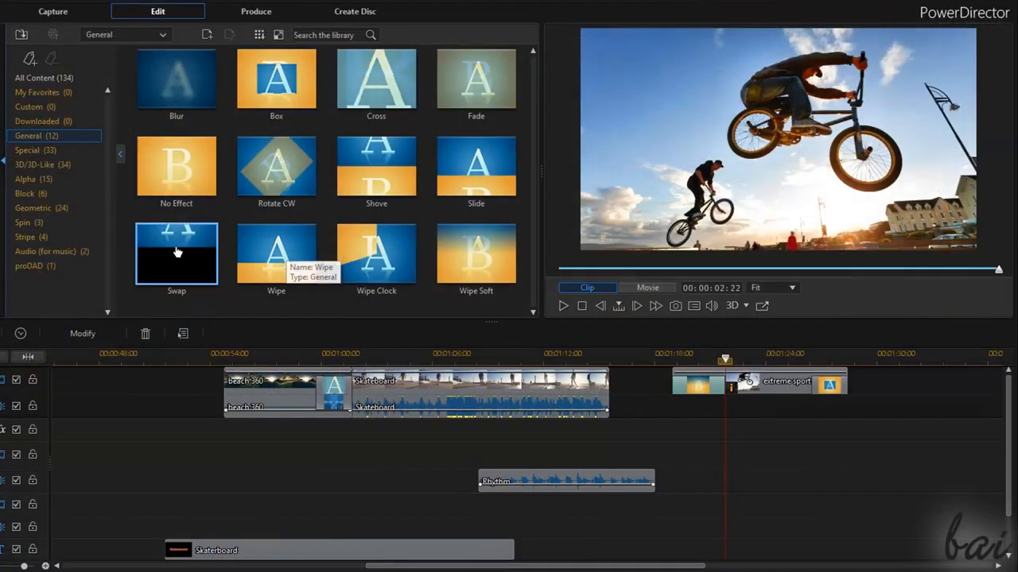
{"action": "left_click", "coordinate": [177, 255]}
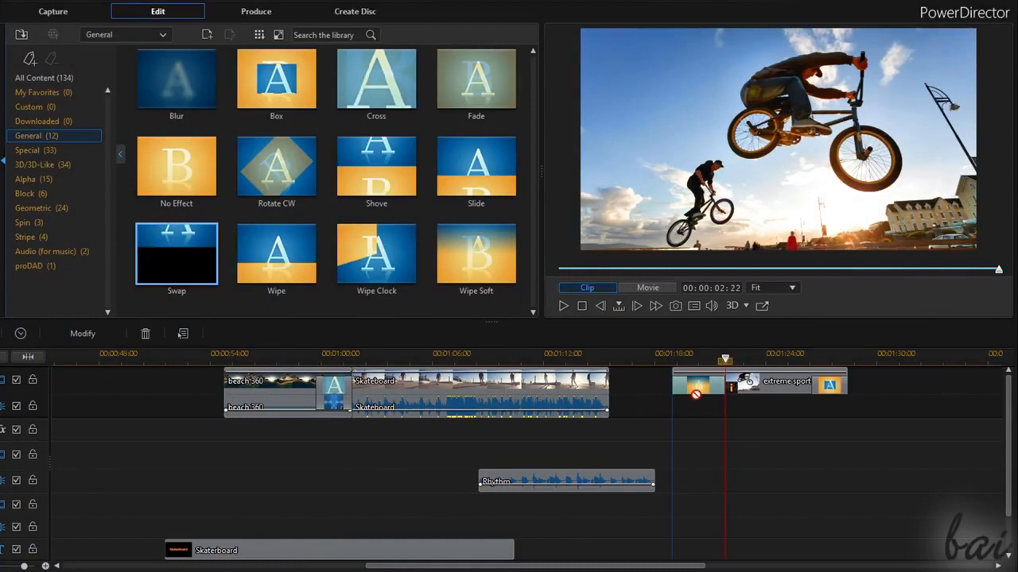
{"action": "left_click_drag", "start_coordinate": [690, 396], "coordinate": [691, 385]}
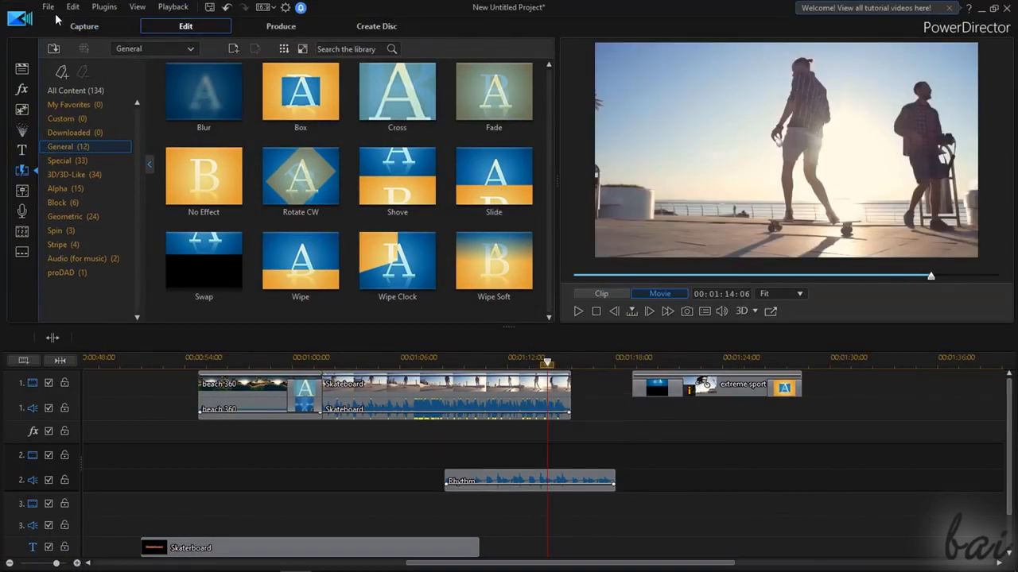
Step: Save the project to the Desktop as MyProject in the PowerDirector Script (*.pds) format
{"action": "left_click", "coordinate": [47, 8]}
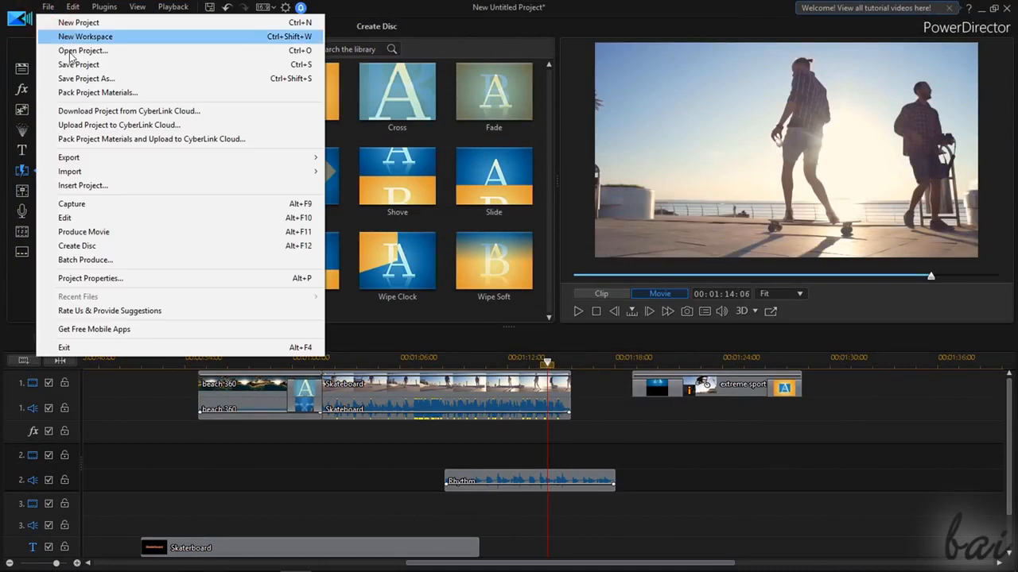
{"action": "left_click", "coordinate": [86, 79]}
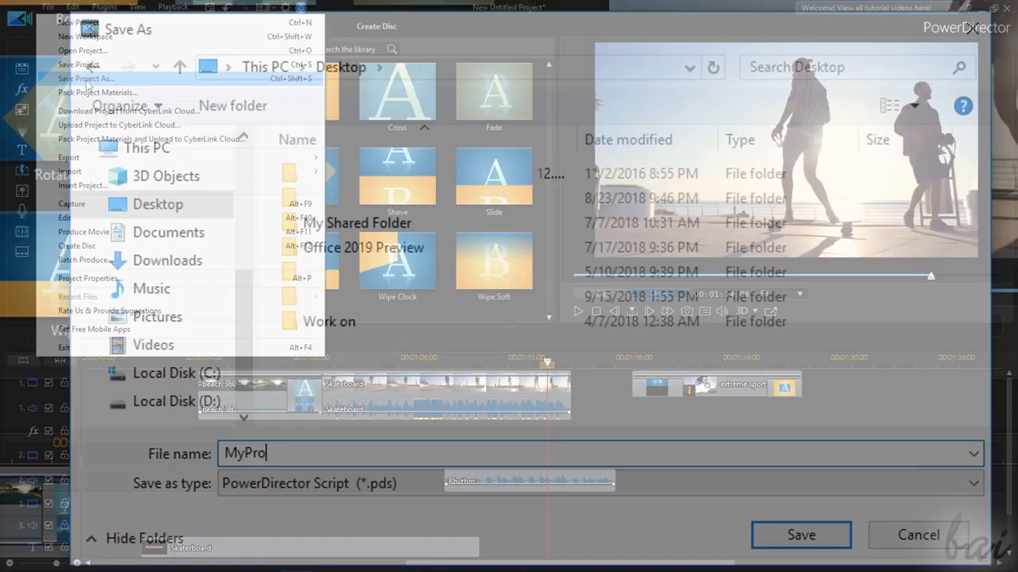
{"action": "type", "text": "je"}
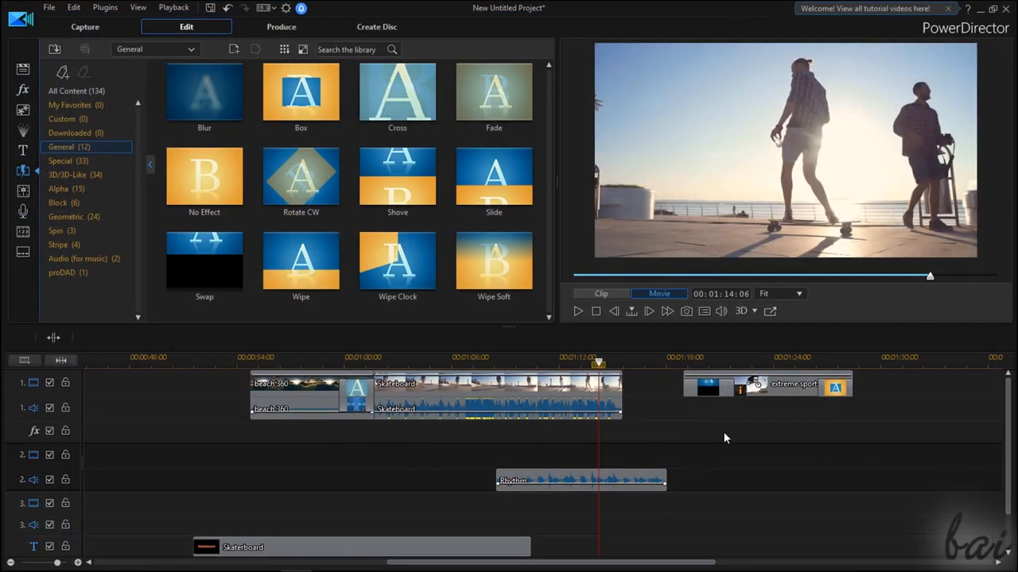
{"action": "mouse_move", "coordinate": [1007, 435]}
{"action": "left_mouse_down"}
{"action": "mouse_move", "coordinate": [1008, 482]}
{"action": "mouse_move", "coordinate": [1008, 435]}
{"action": "left_mouse_up"}
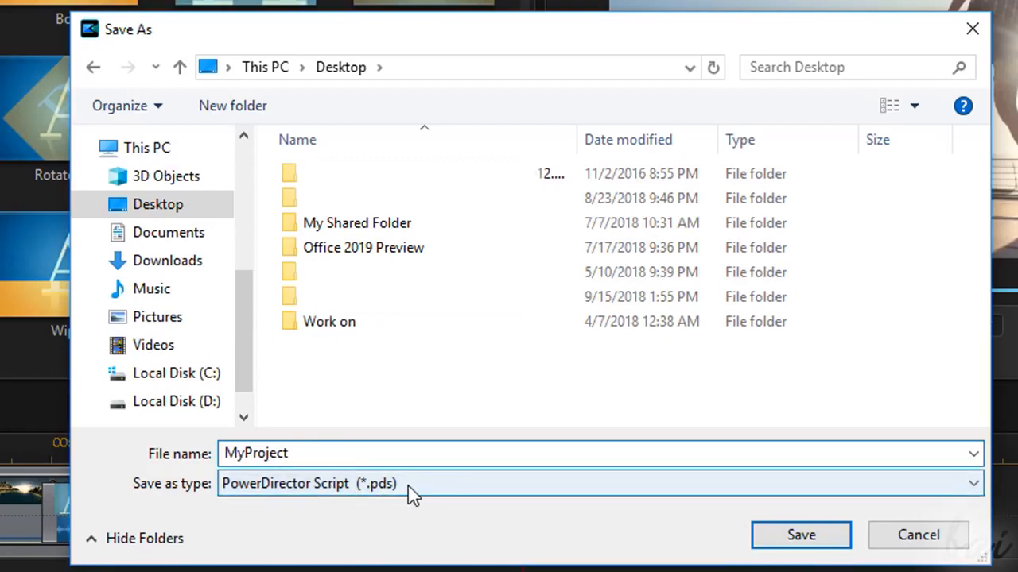
{"action": "left_click", "coordinate": [795, 541]}
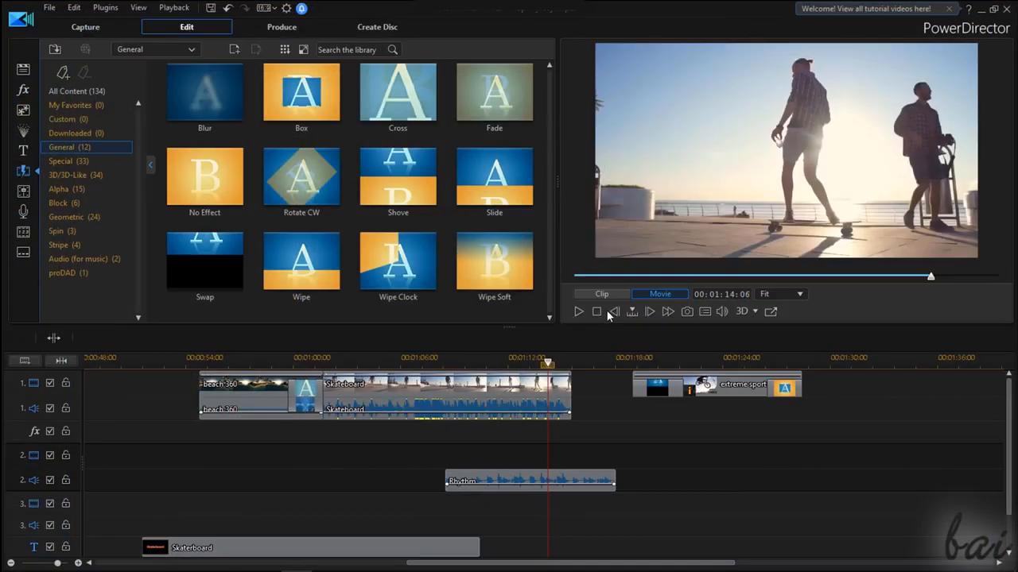
Step: Switch to movie production and move the preview to about 00:01:04:18
{"action": "left_click", "coordinate": [272, 28]}
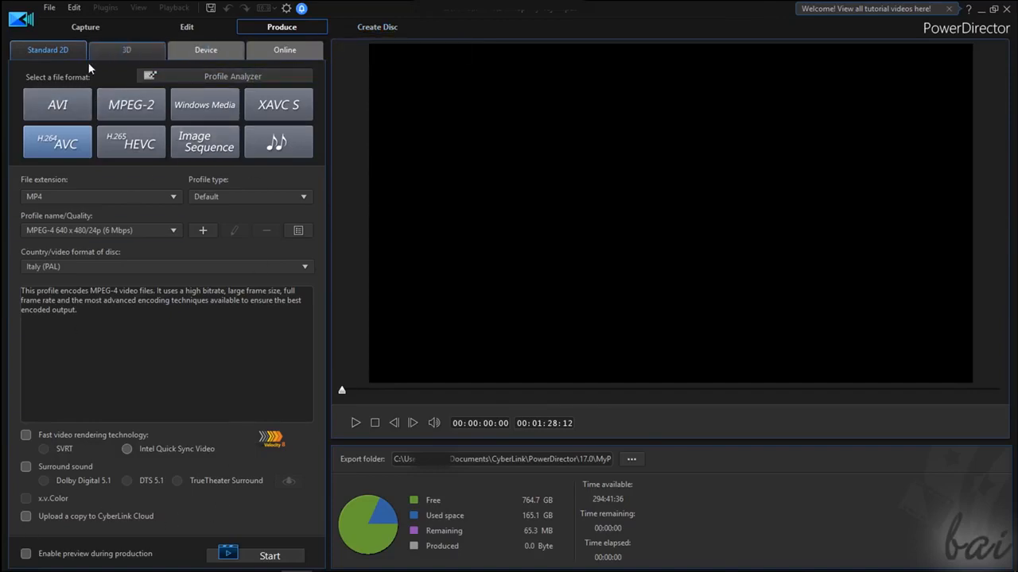
{"action": "left_click_drag", "start_coordinate": [786, 389], "coordinate": [823, 388]}
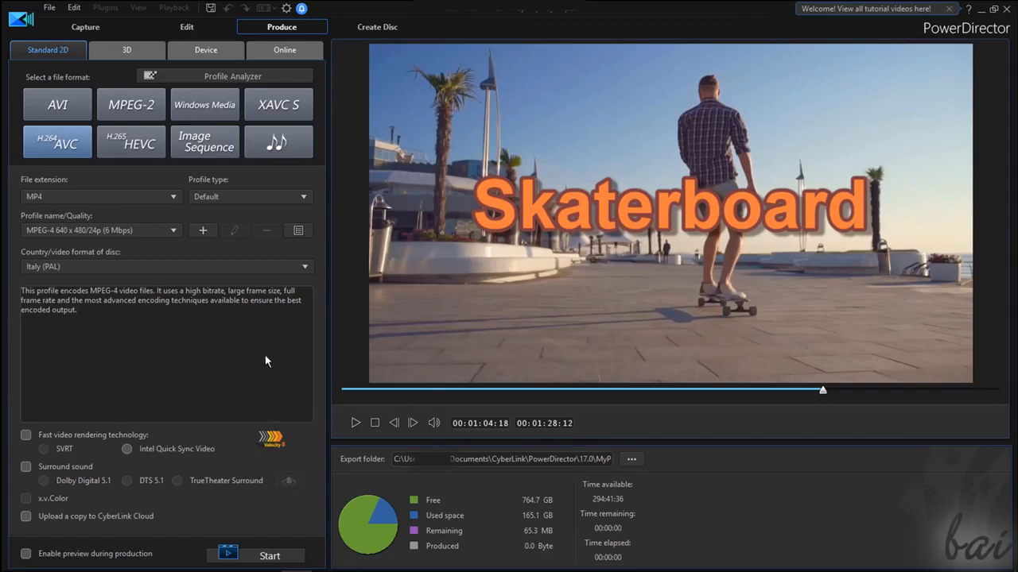
Step: Examine the 3D output settings, then the Standard 2D formats and the MPEG-4 quality profiles for H.264 AVC
{"action": "left_click", "coordinate": [143, 53]}
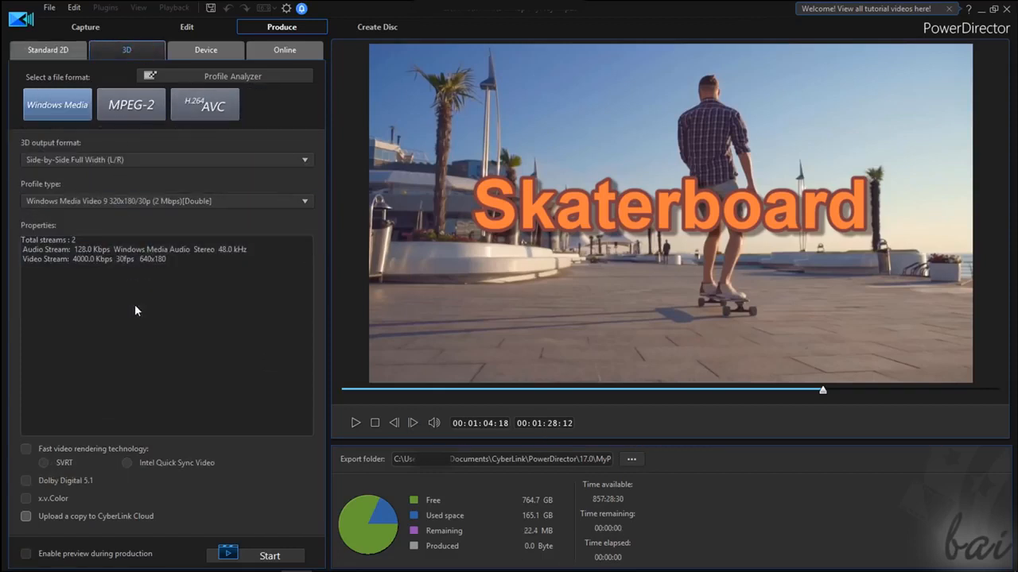
{"action": "left_click", "coordinate": [45, 46]}
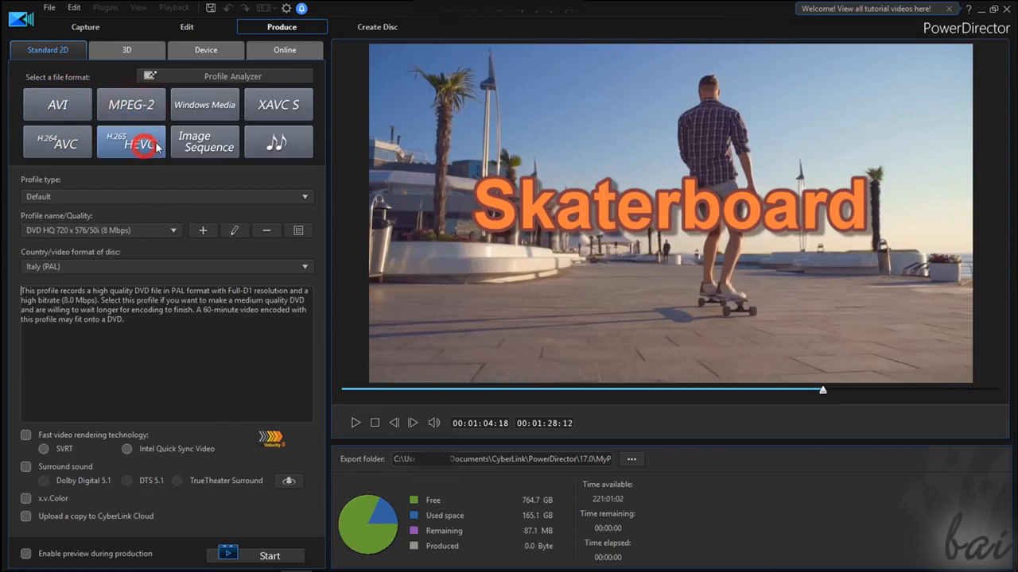
{"action": "left_click", "coordinate": [174, 231]}
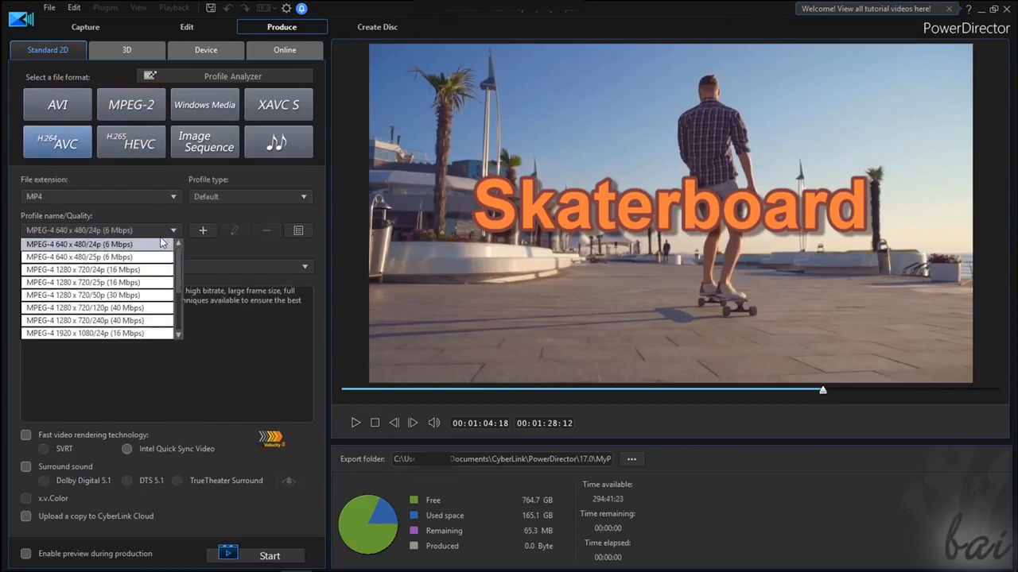
{"action": "scroll", "coordinate": [147, 294], "scroll_direction": "down", "scroll_amount": 1}
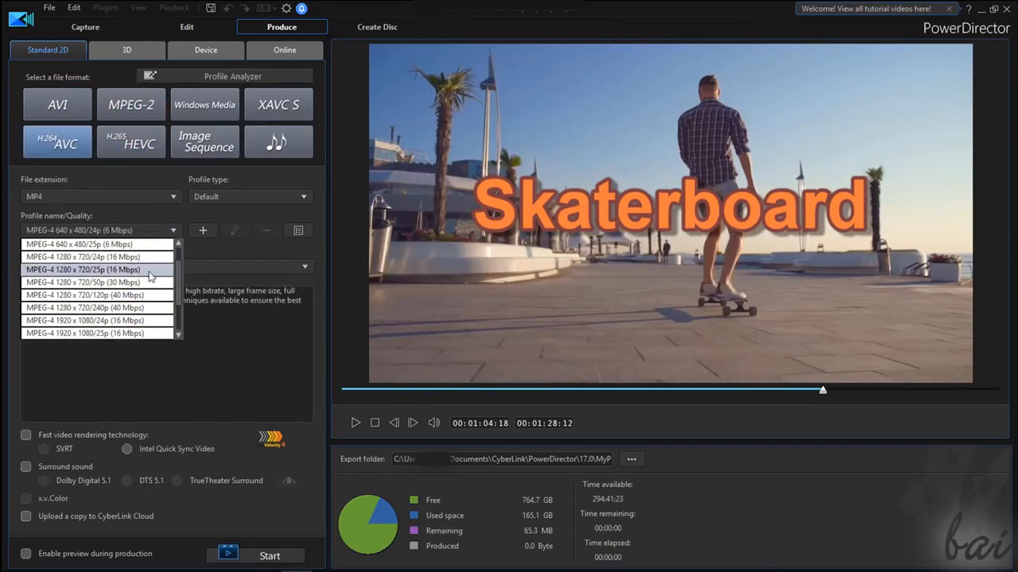
Step: Look through the device output formats, including HDV, HDD and Android
{"action": "left_click", "coordinate": [205, 51]}
{"action": "left_click", "coordinate": [210, 53]}
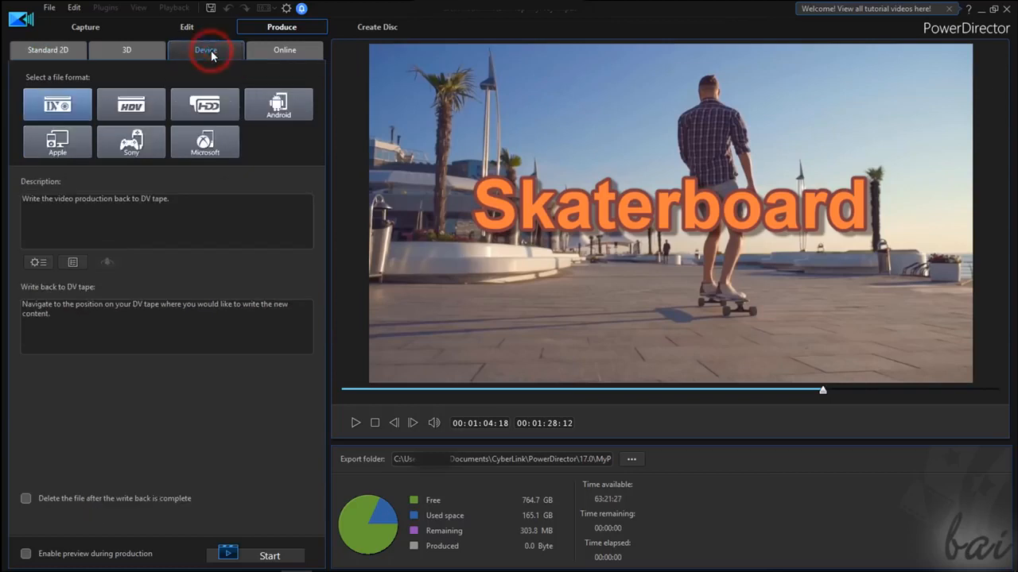
{"action": "left_click", "coordinate": [132, 103]}
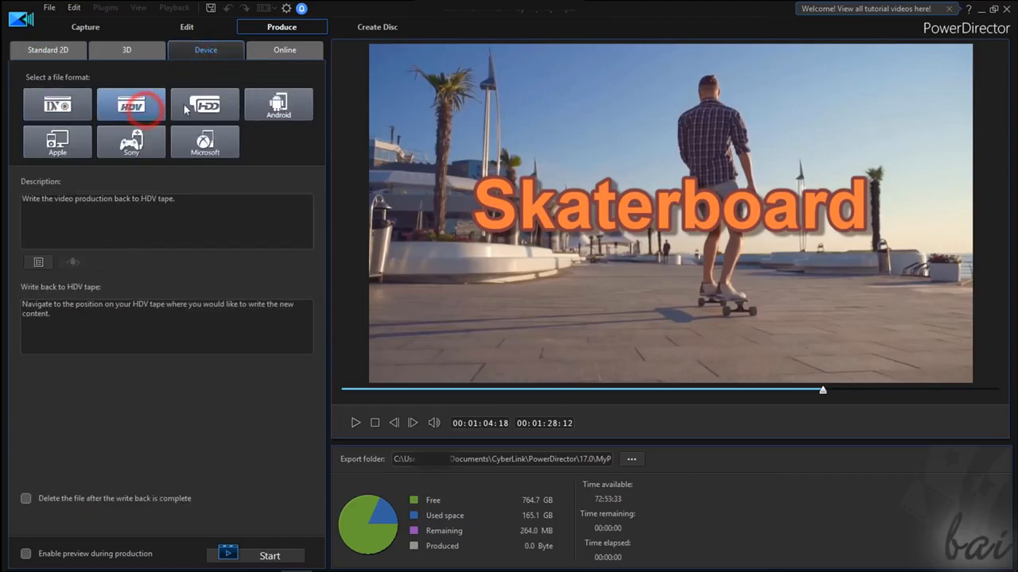
{"action": "left_click", "coordinate": [203, 103]}
{"action": "left_click", "coordinate": [278, 111]}
Step: Look through the online sharing settings for YouTube and Dailymotion
{"action": "left_click", "coordinate": [296, 46]}
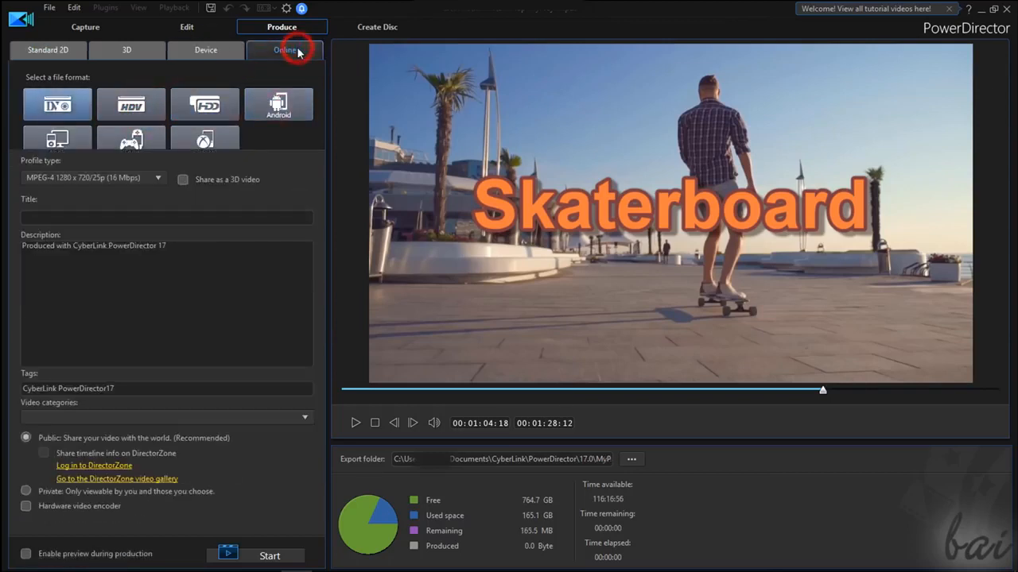
{"action": "left_click", "coordinate": [63, 94]}
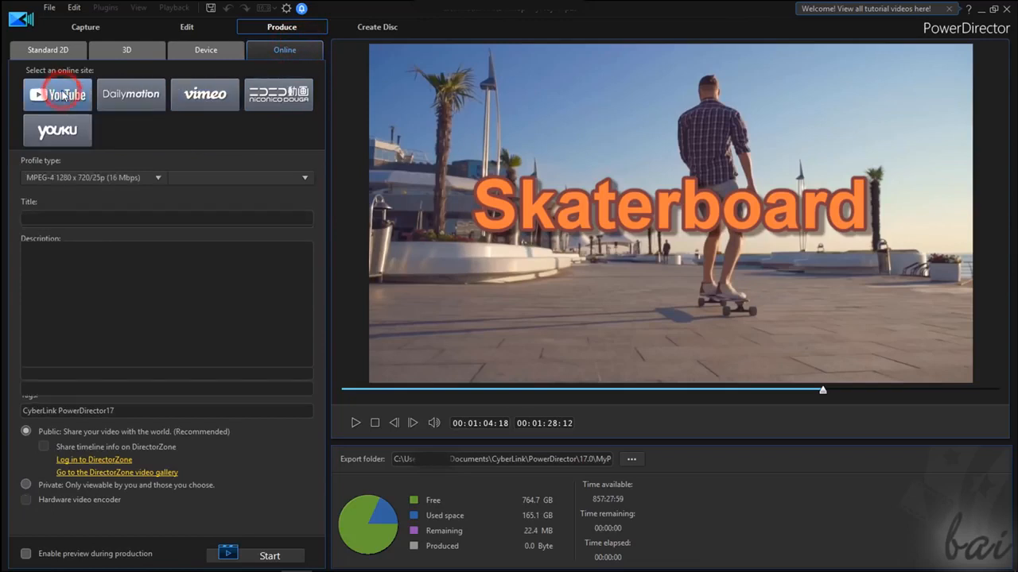
{"action": "left_click", "coordinate": [133, 99]}
Step: Return to the Standard 2D output formats and open the Profile Analyzer
{"action": "left_click", "coordinate": [46, 51]}
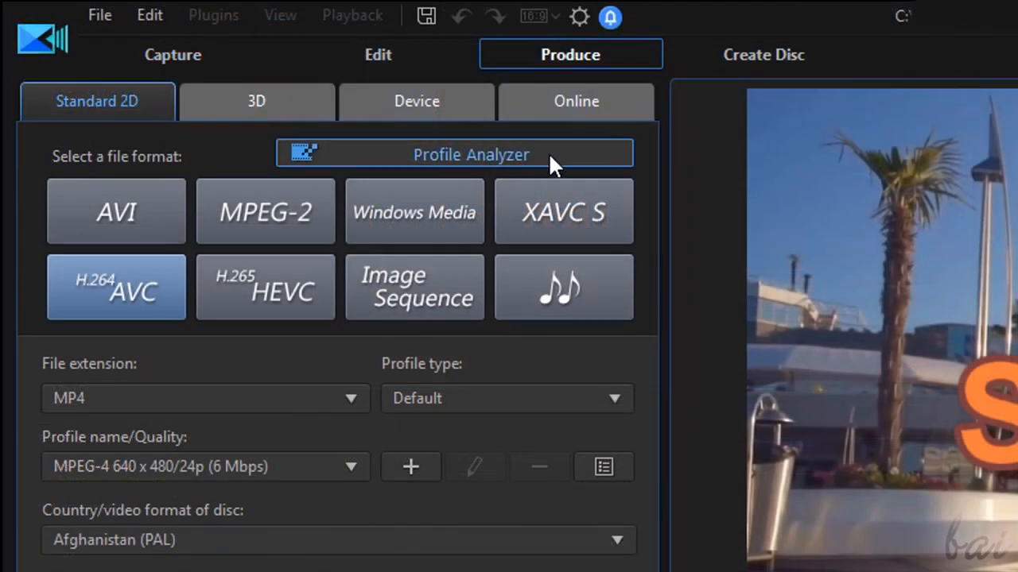
{"action": "left_click", "coordinate": [549, 155]}
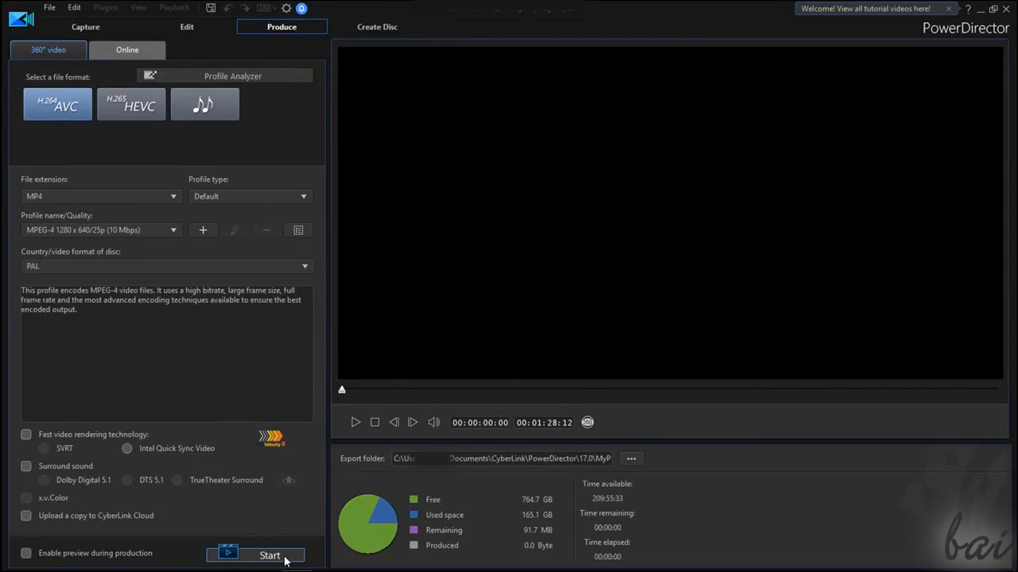
Step: Start producing the 360° video in H.264 AVC with the MPEG-4 1280 x 640/25p profile and cancel the rendering
{"action": "left_click", "coordinate": [283, 560]}
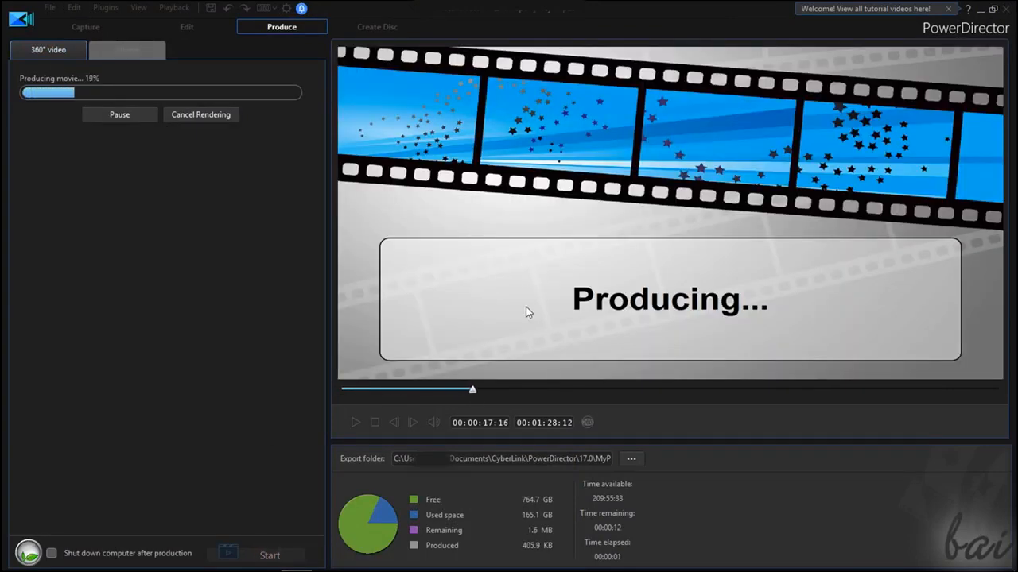
{"action": "left_click", "coordinate": [210, 119]}
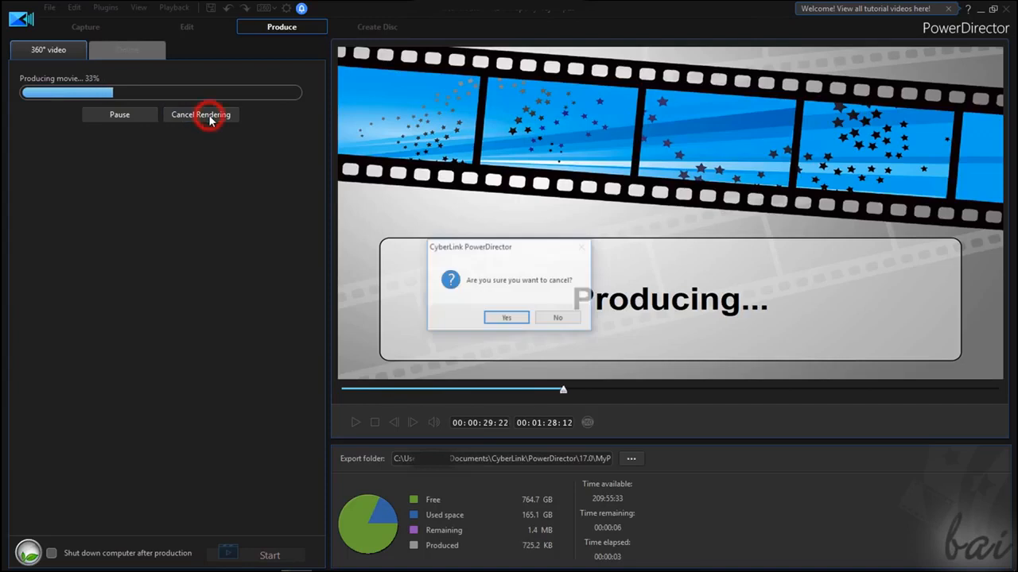
{"action": "left_click", "coordinate": [513, 318]}
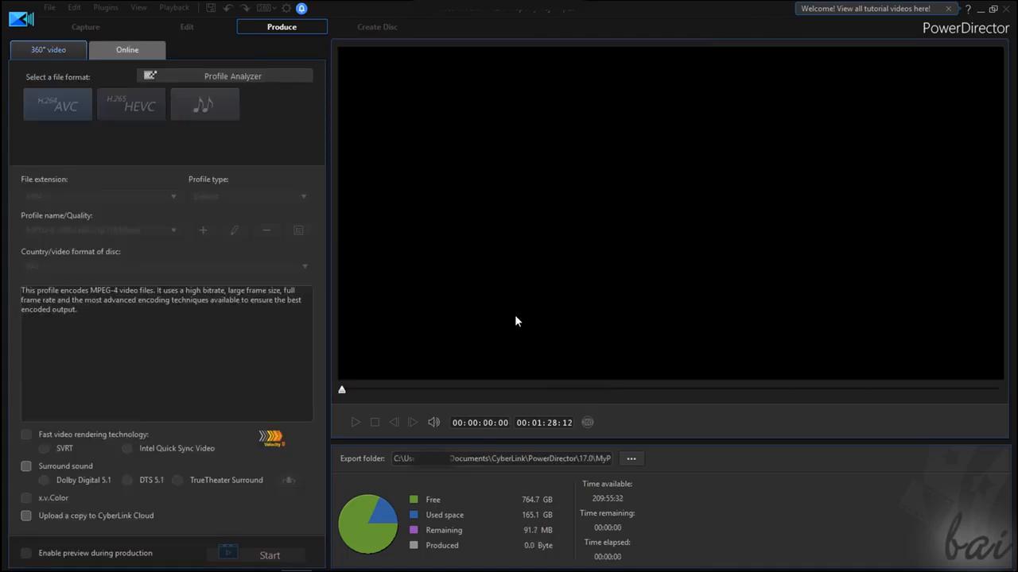